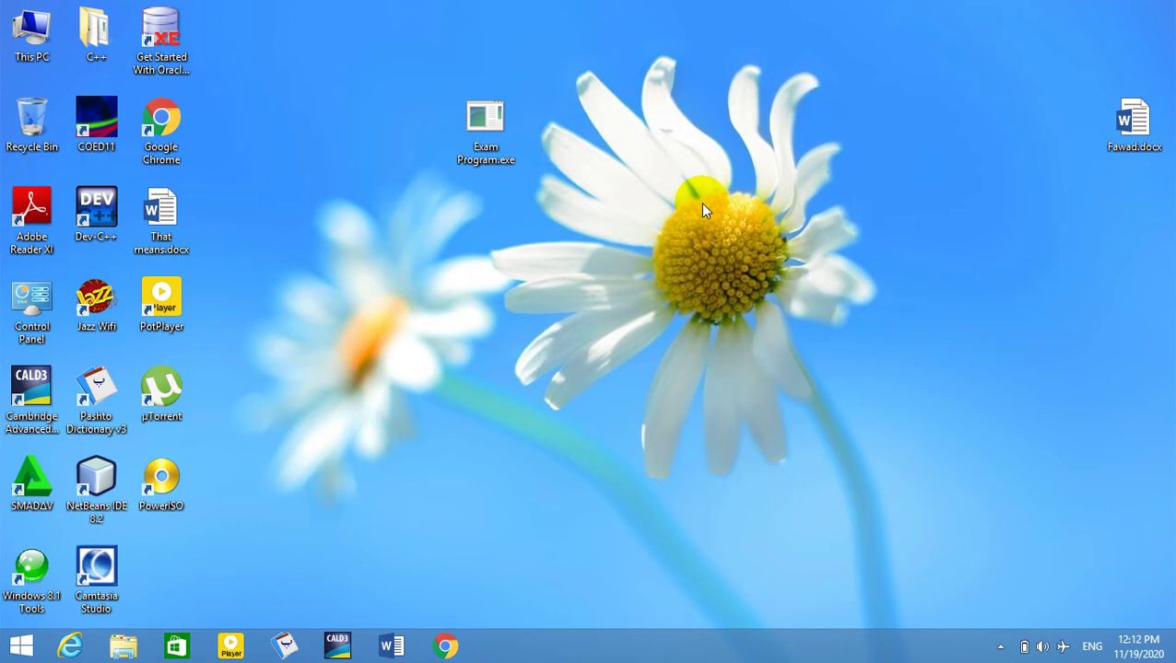
# - Refresh the desktop and examine the commands offered under Shut down or sign out
pyautogui.rightClick(568, 152)
pyautogui.click(630, 215)
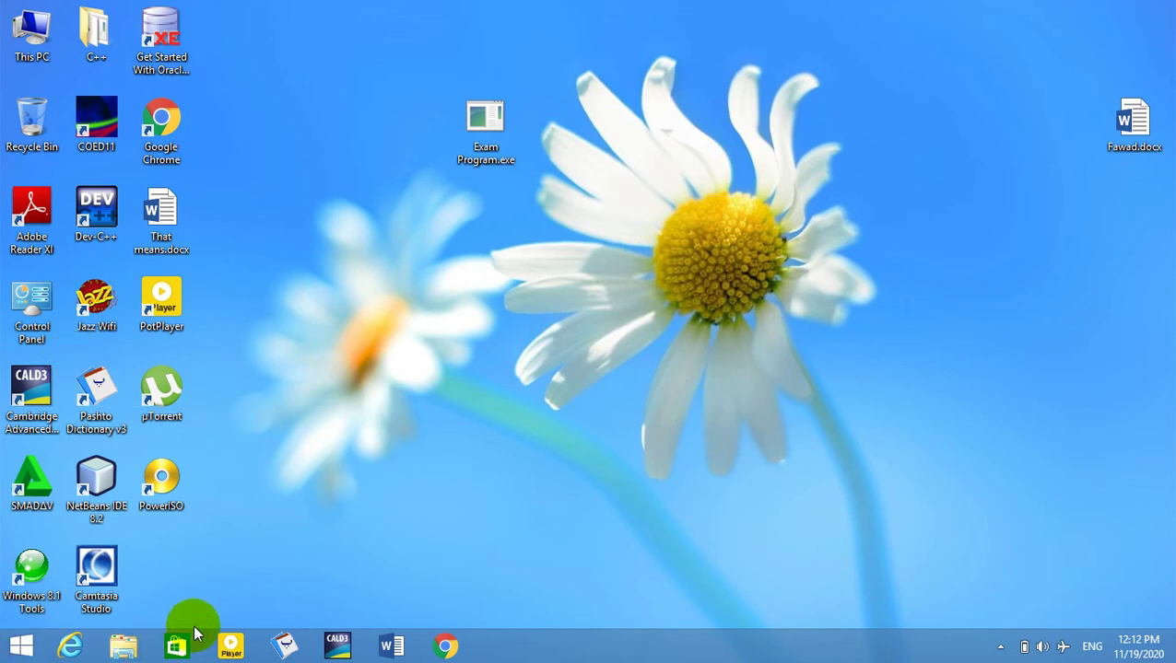
pyautogui.rightClick(21, 645)
pyautogui.moveTo(118, 632)
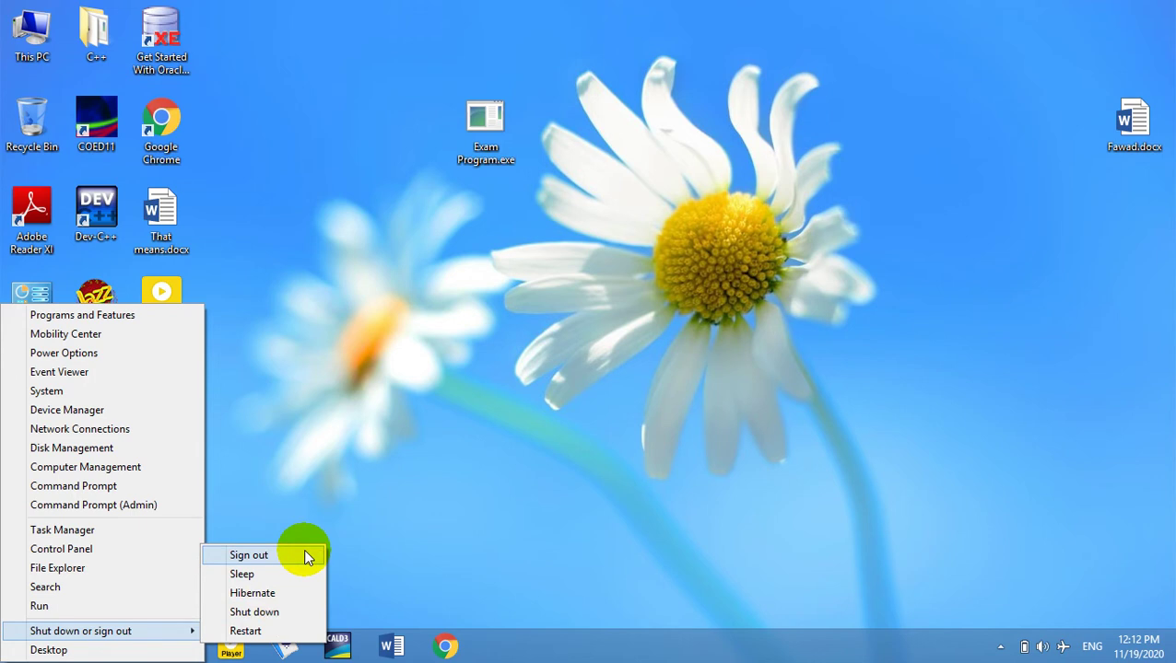
pyautogui.click(464, 385)
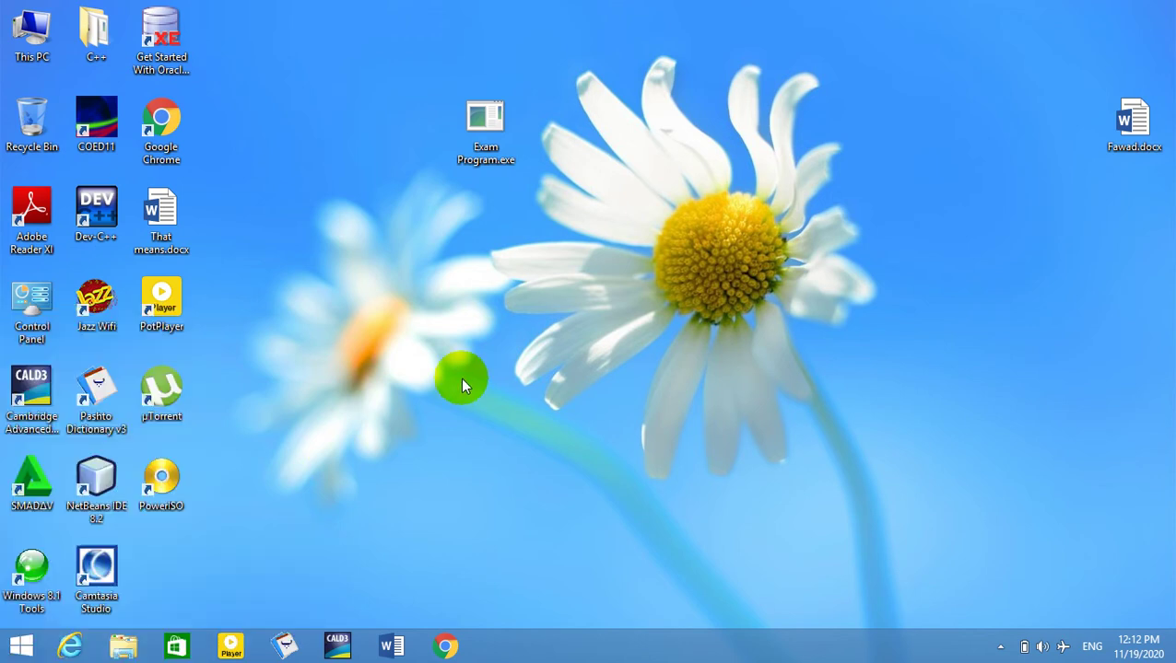
pyautogui.press('super+r')
pyautogui.write('gpedi')
pyautogui.press('Down')
pyautogui.press('Return')
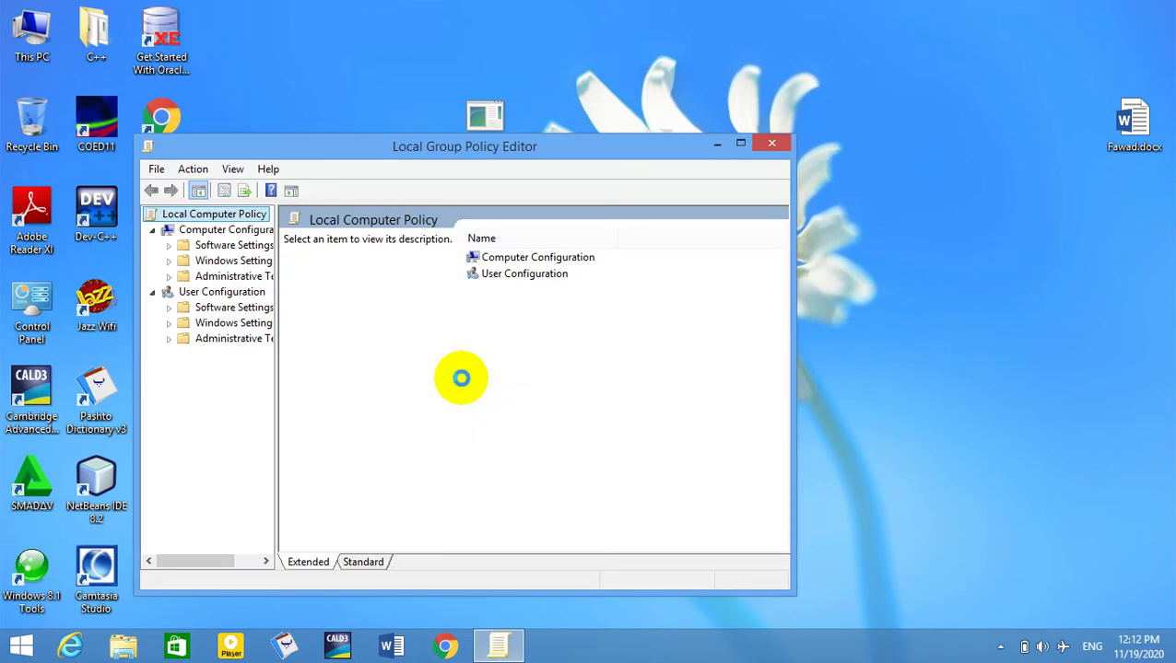
pyautogui.click(1000, 647)
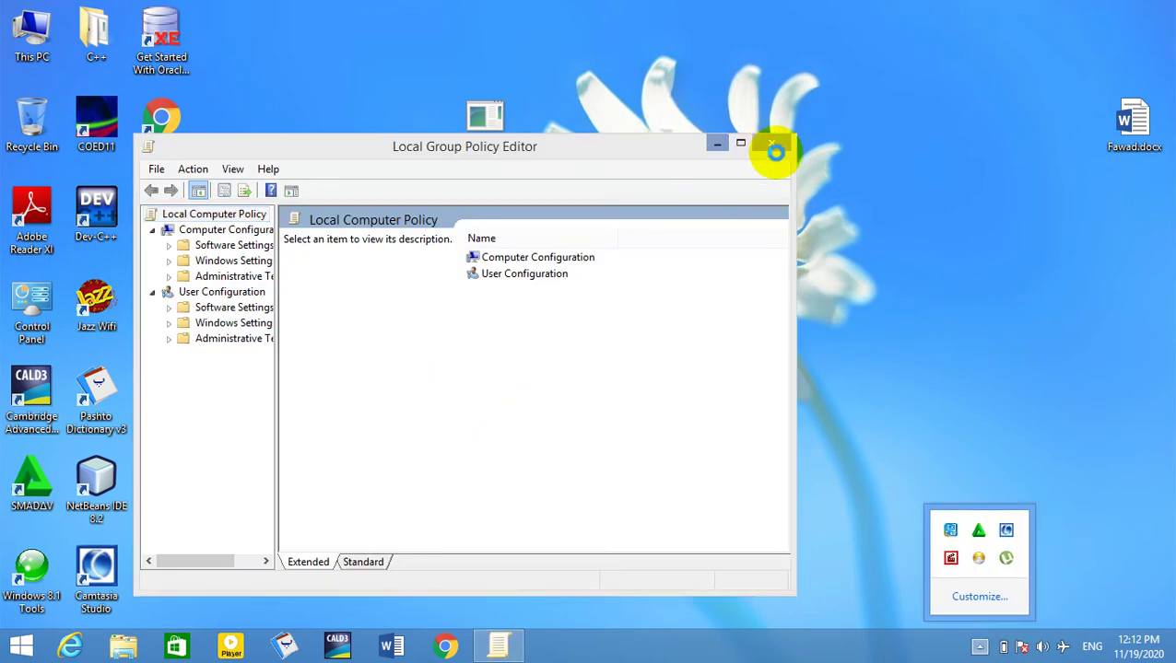
pyautogui.click(772, 146)
pyautogui.click(772, 146)
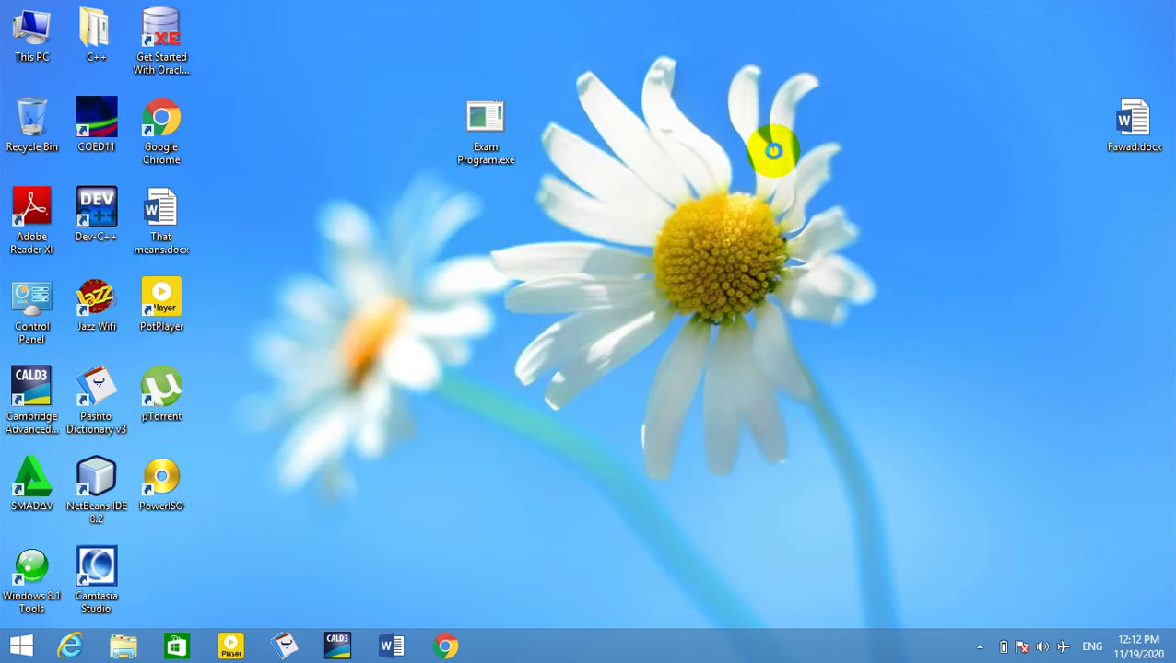
# - Run gpedit.msc to open the Local Group Policy Editor
pyautogui.press('super+r')
pyautogui.write('gpedit.')
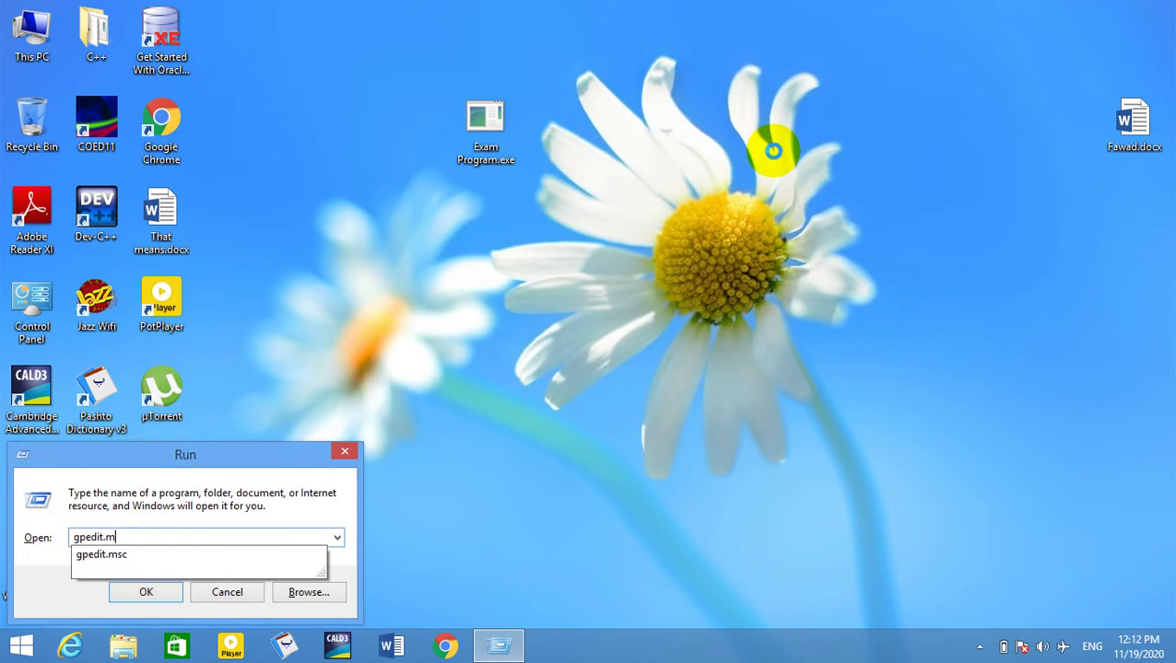
pyautogui.write('msc')
pyautogui.press('Return')
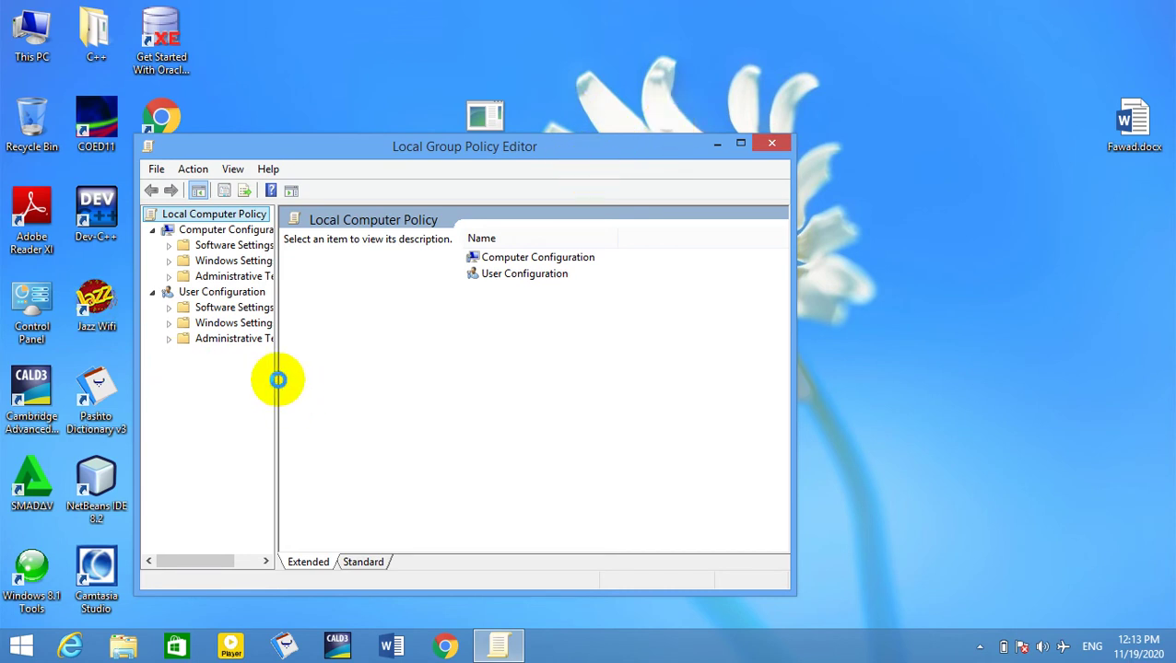
# - Maximize the editor, widen the tree, and open Start Menu and Taskbar under User Configuration > Administrative Templates
pyautogui.moveTo(277, 380); pyautogui.dragTo(378, 381)
pyautogui.doubleClick(213, 338)
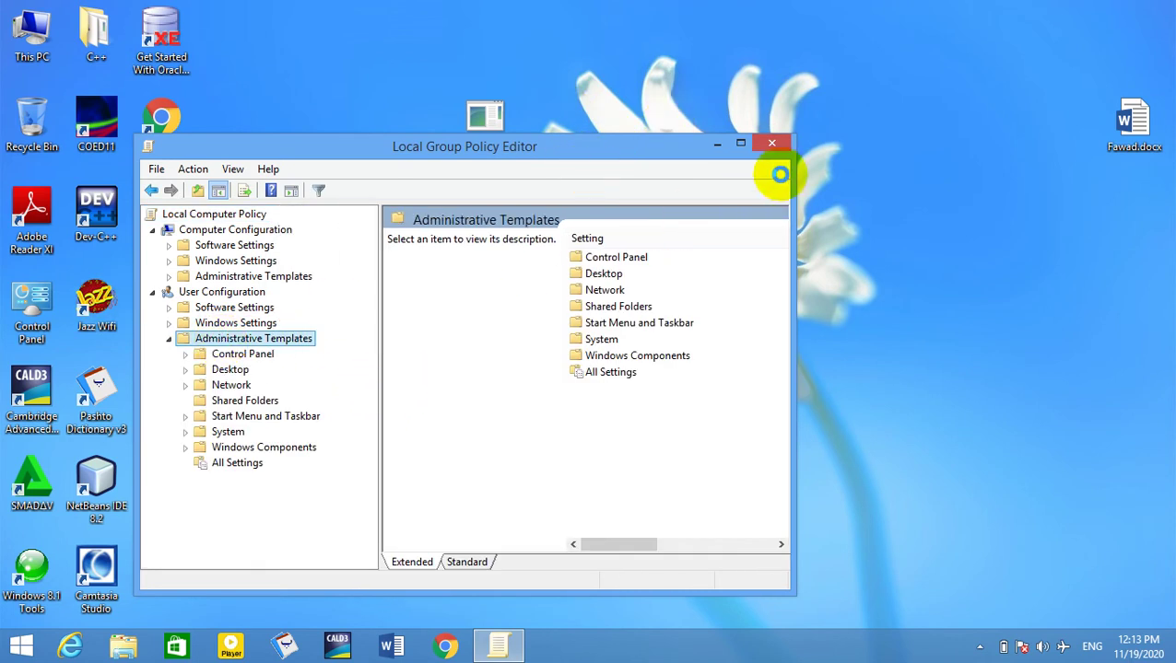
pyautogui.click(740, 143)
pyautogui.doubleClick(103, 278)
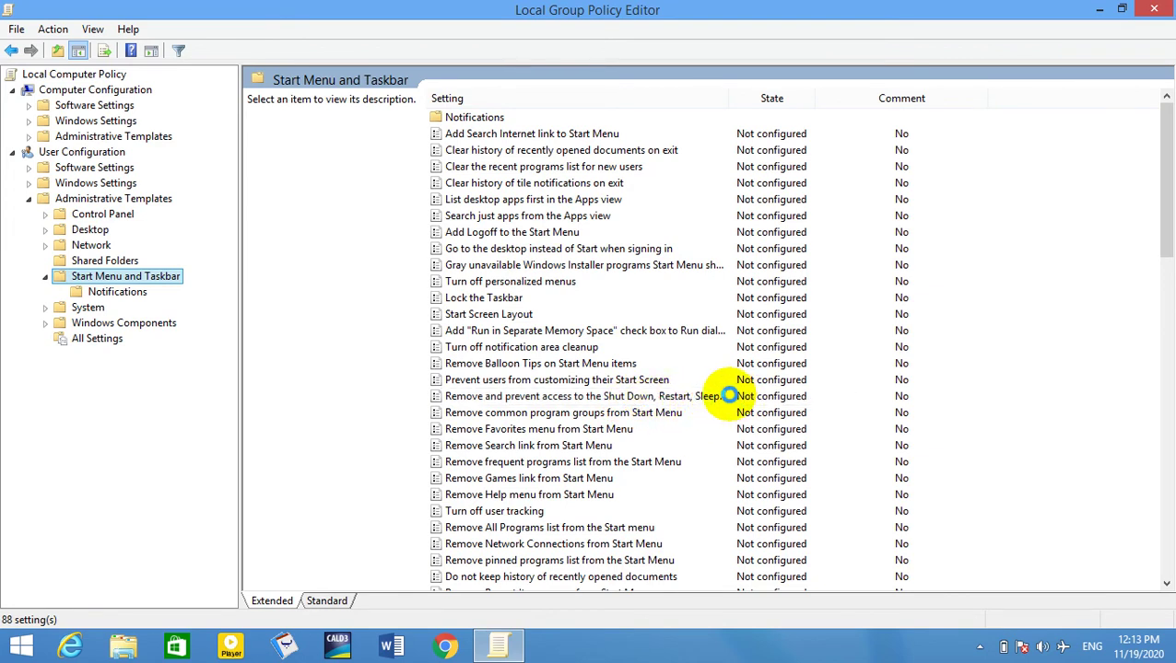
# - Set the policy "Remove and prevent access to the Shut Down, Restart, Sleep, and Hibernate commands" to Enabled
pyautogui.click(696, 396)
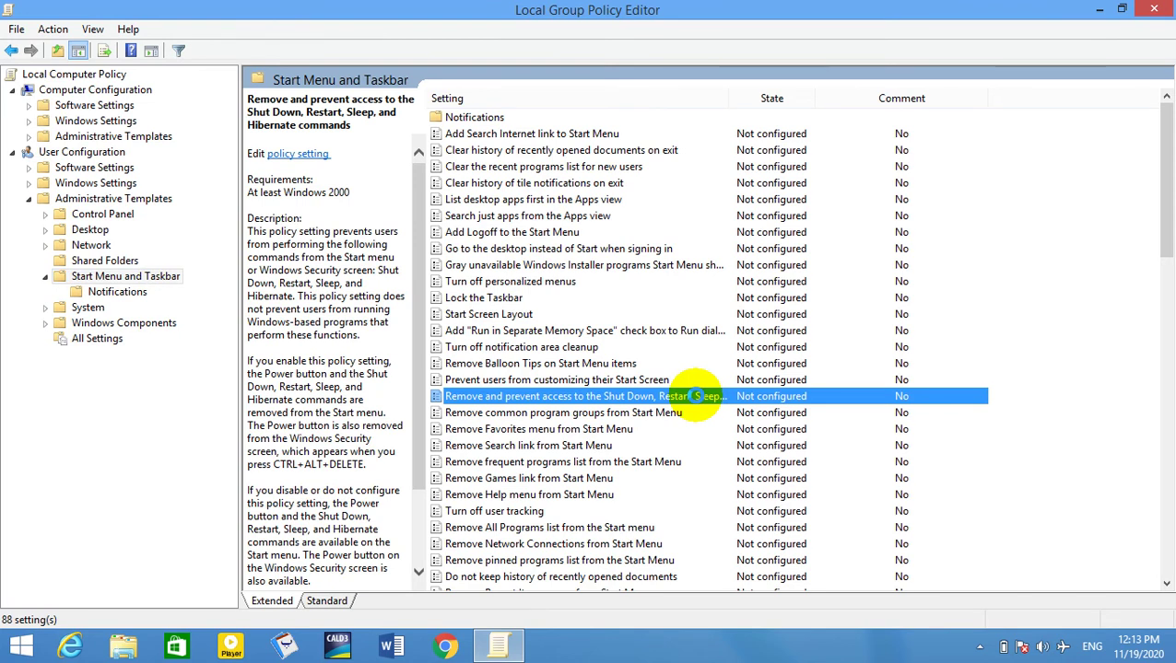
pyautogui.doubleClick(697, 396)
pyautogui.moveTo(381, 121); pyautogui.dragTo(458, 65)
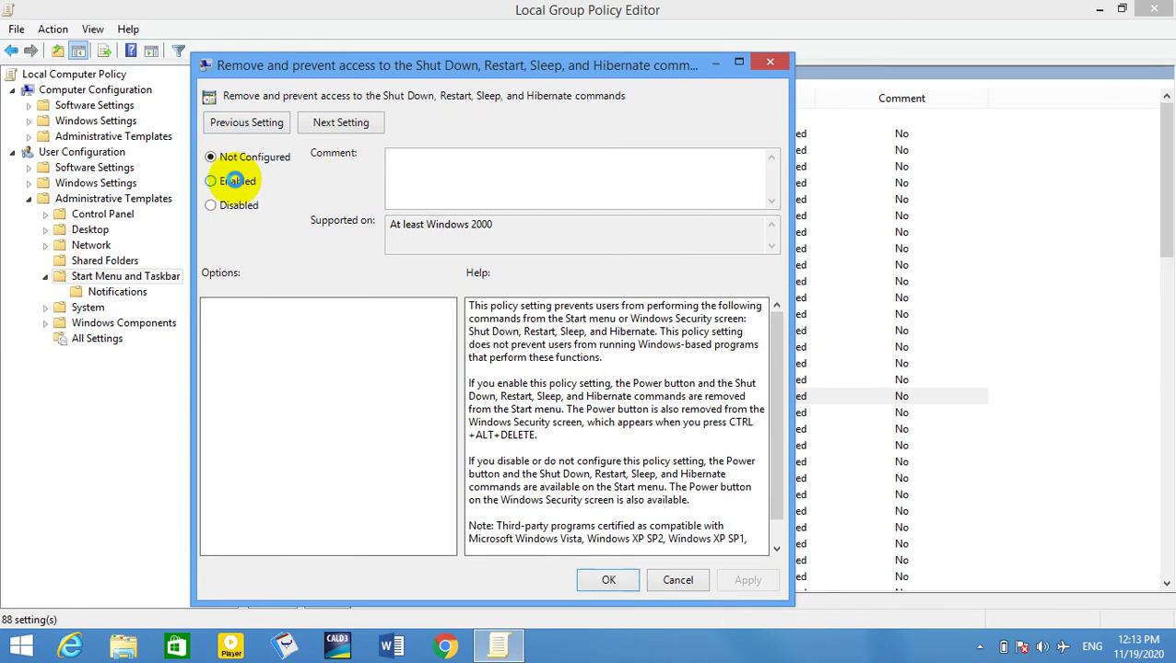
pyautogui.click(236, 181)
pyautogui.click(608, 583)
pyautogui.click(979, 647)
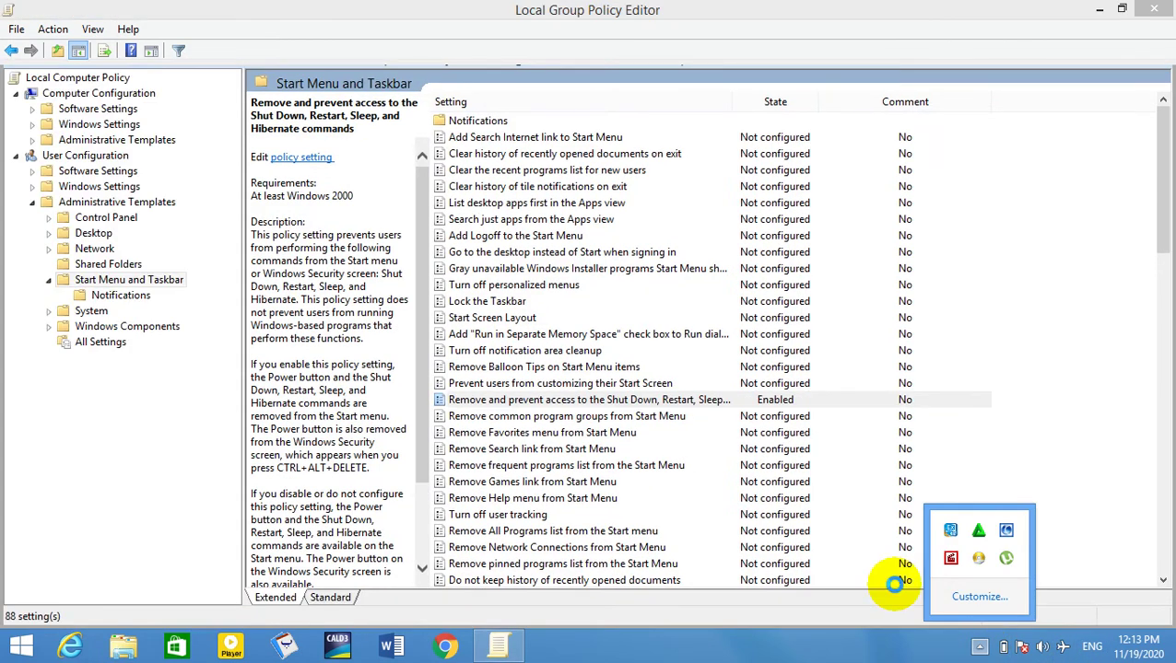
# - Set the Shut Down, Restart, Sleep, and Hibernate access policy back to Not Configured
pyautogui.doubleClick(672, 400)
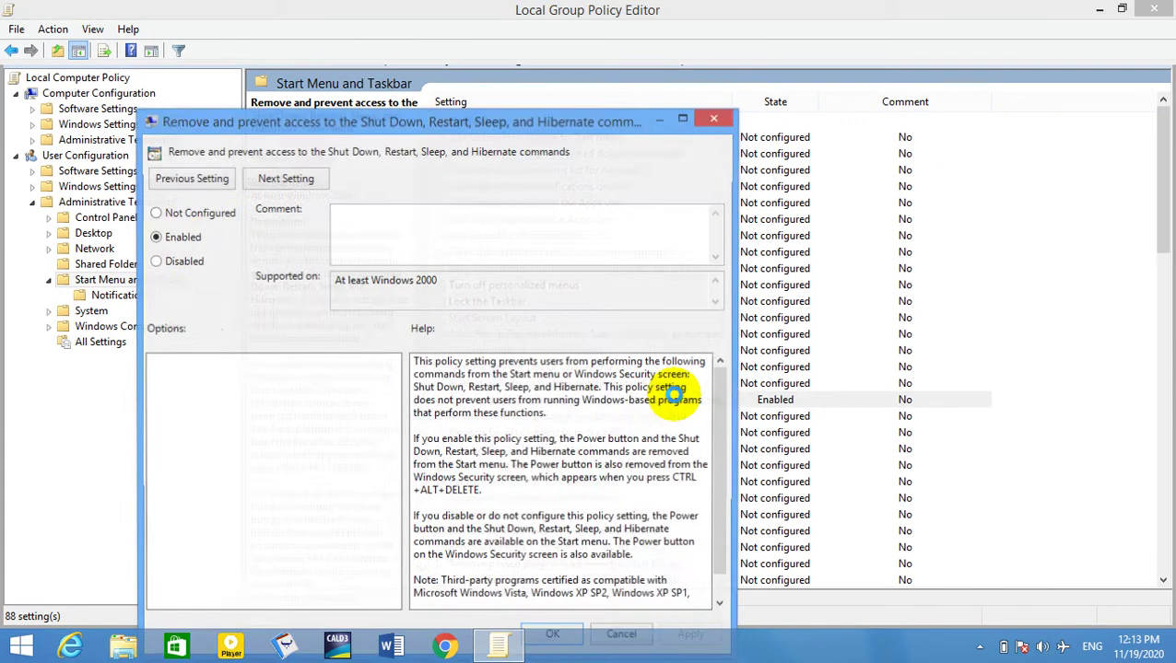
pyautogui.click(184, 211)
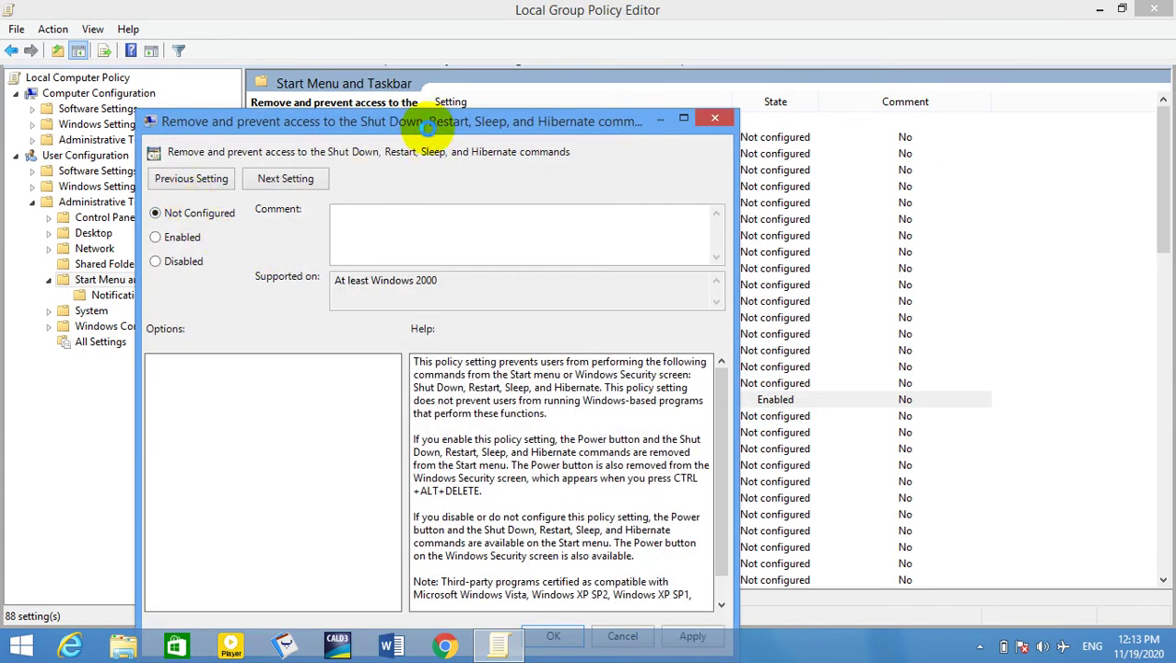
pyautogui.moveTo(426, 112); pyautogui.dragTo(426, 89)
pyautogui.click(553, 611)
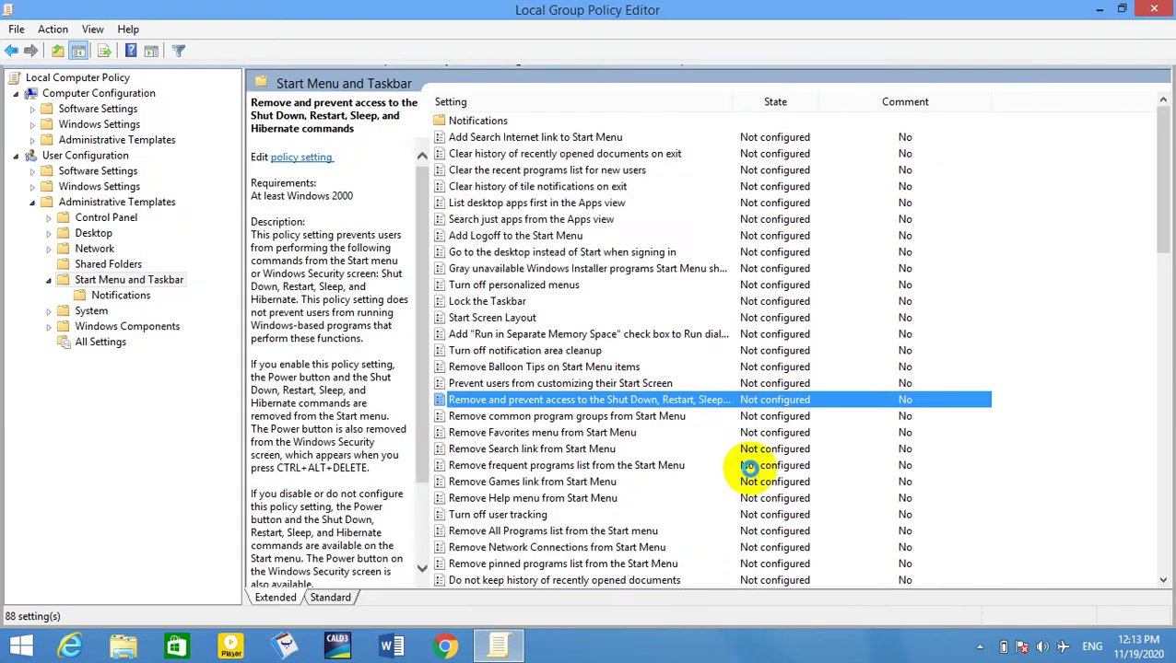
# - Enable the policy "Remove and prevent access to the Shut Down, Restart, Sleep, and Hibernate commands" and close the editor
pyautogui.doubleClick(650, 399)
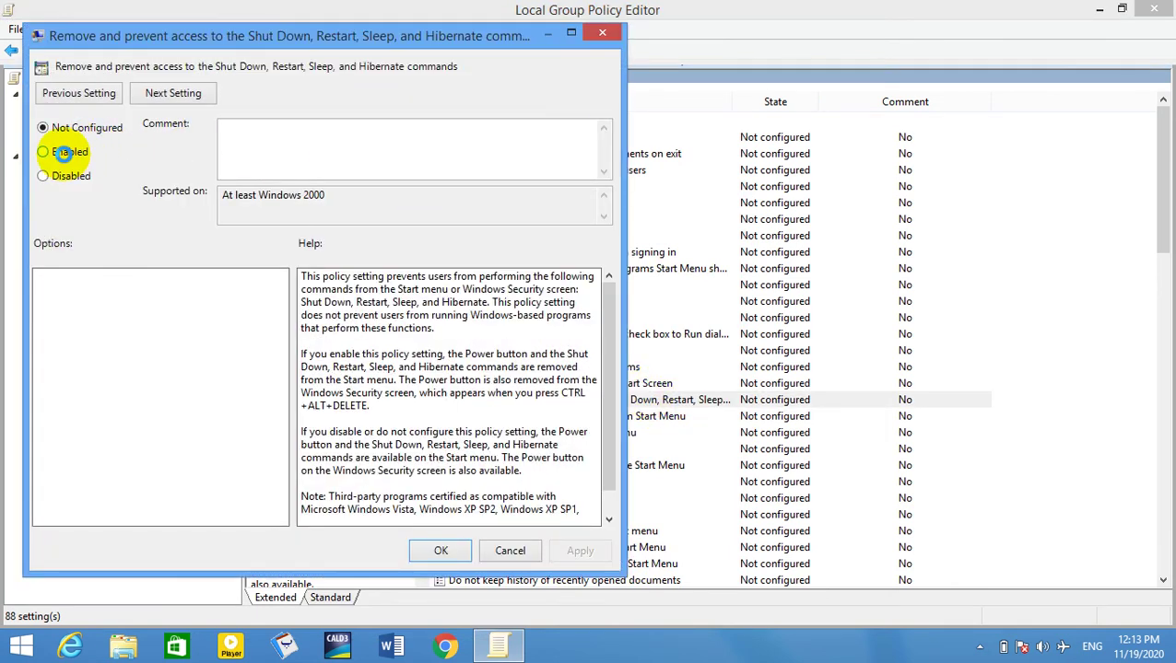
pyautogui.click(61, 153)
pyautogui.click(441, 550)
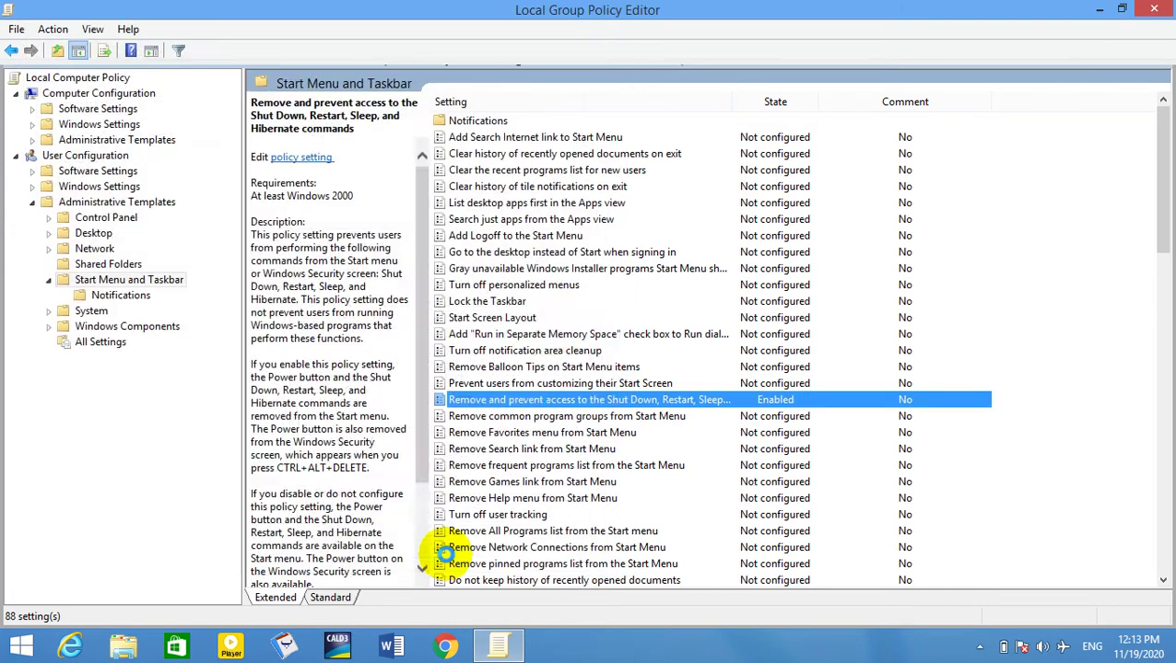
pyautogui.click(549, 334)
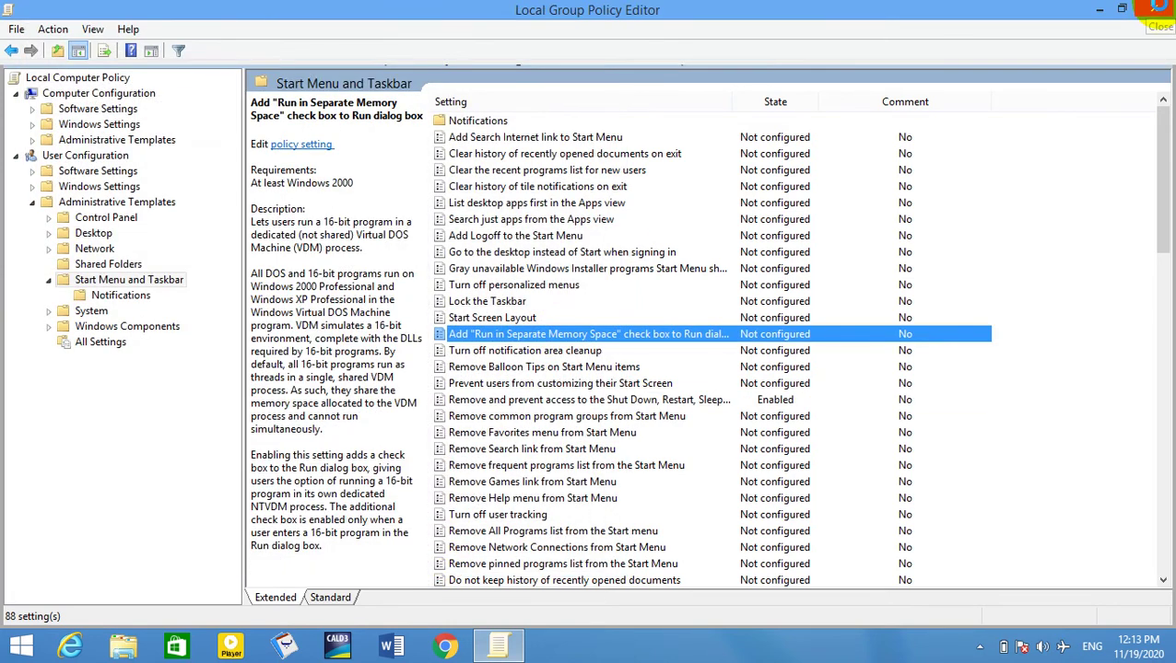
pyautogui.click(1156, 7)
# - Refresh the desktop and check which commands Shut down or sign out offers with the policy enabled
pyautogui.rightClick(593, 147)
pyautogui.click(646, 217)
pyautogui.rightClick(20, 645)
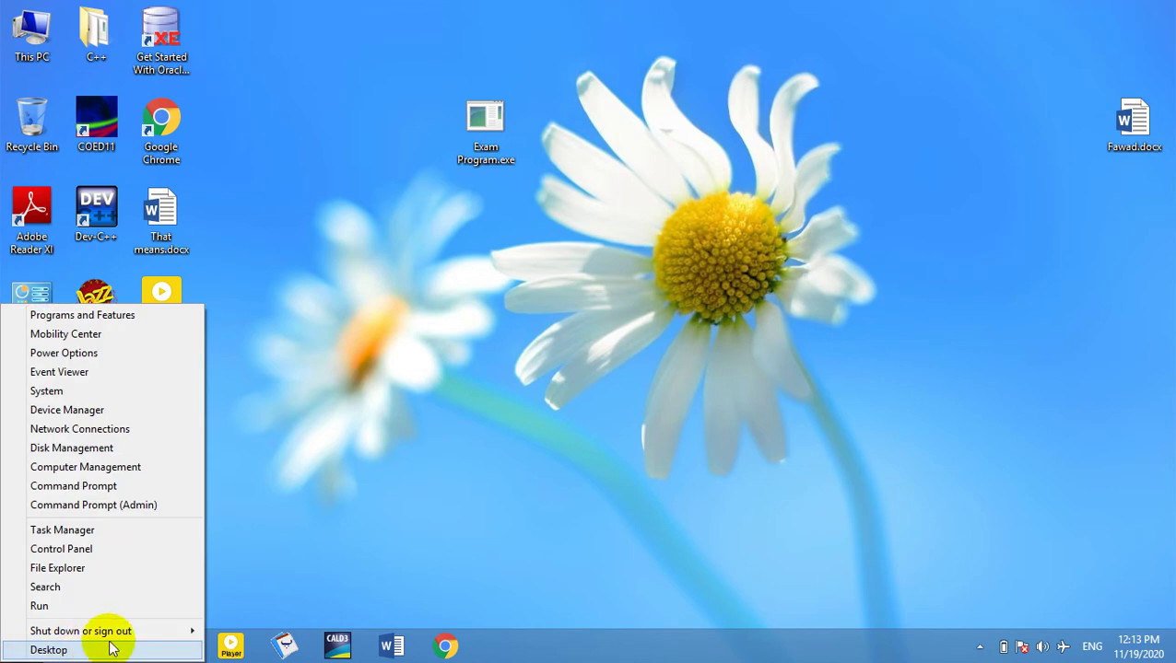
pyautogui.moveTo(164, 631)
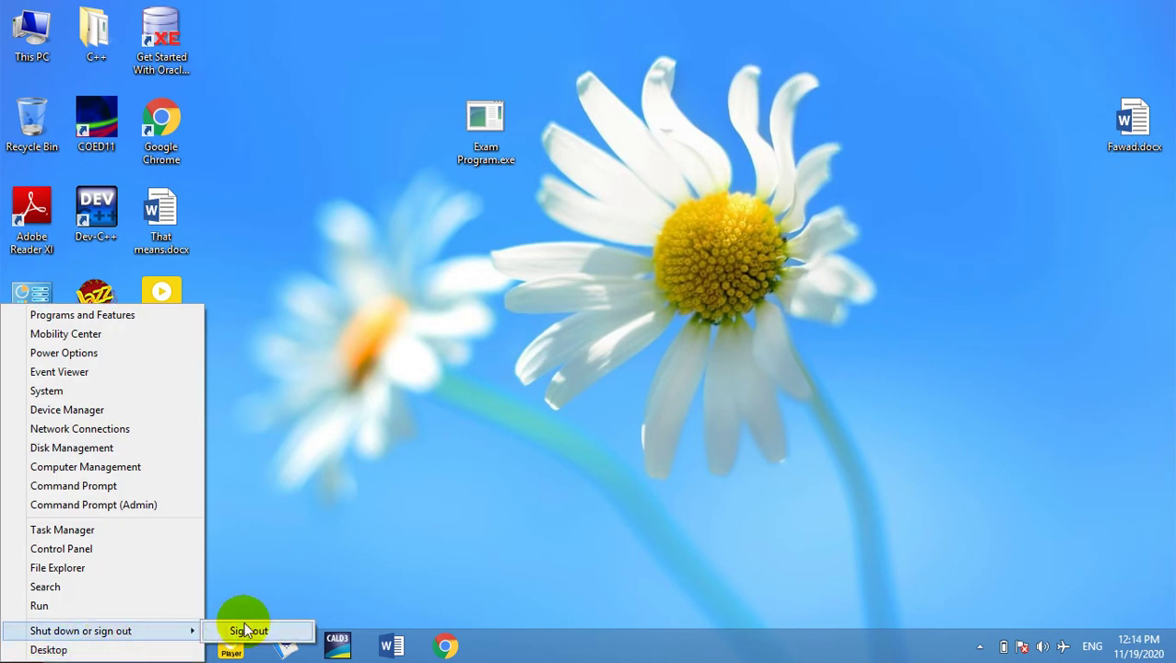
pyautogui.click(665, 351)
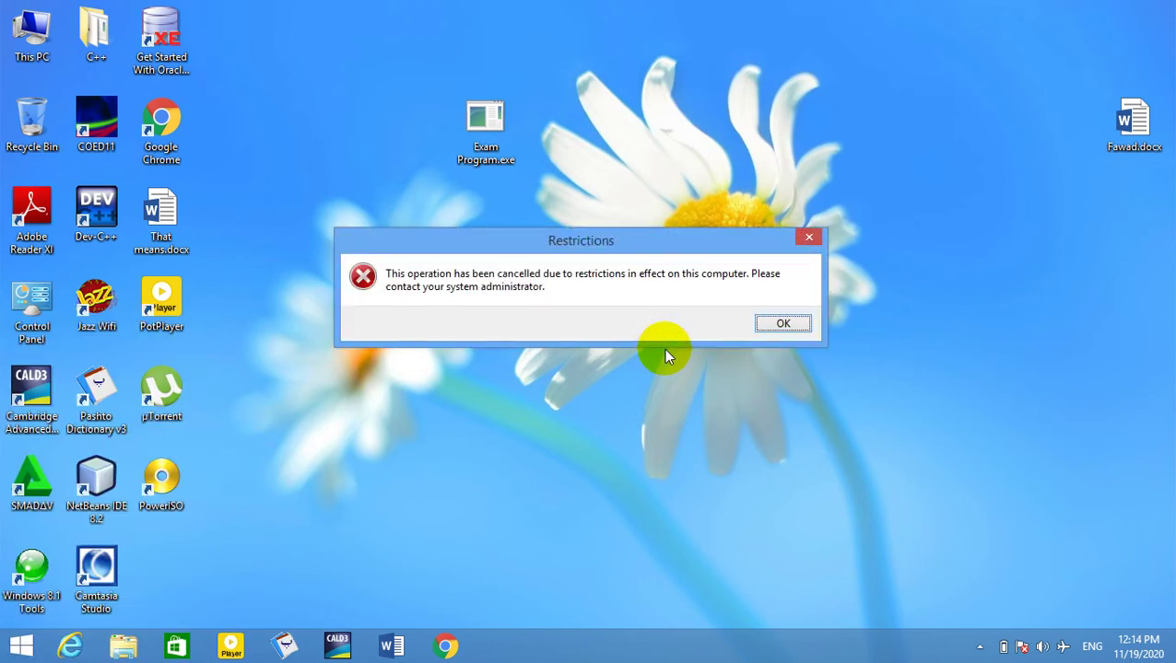
pyautogui.click(763, 324)
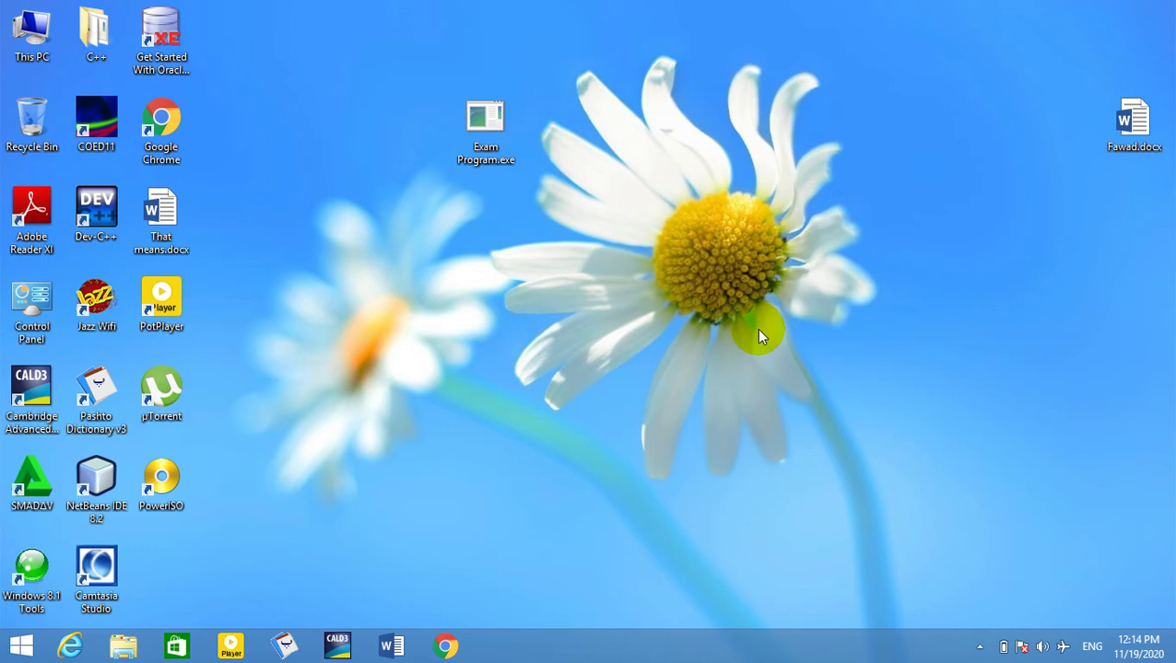
# - Run gpedit.msc to reopen the Local Group Policy Editor
pyautogui.press('super+r')
pyautogui.write('g')
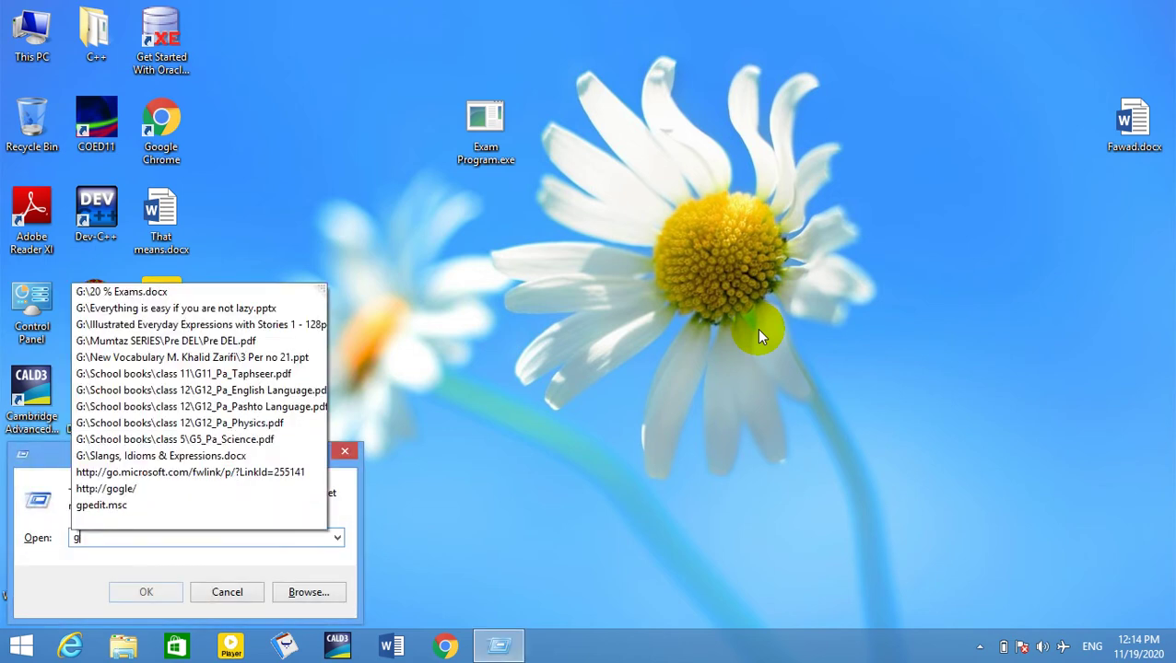
pyautogui.write('pedit.msc')
pyautogui.press('Return')
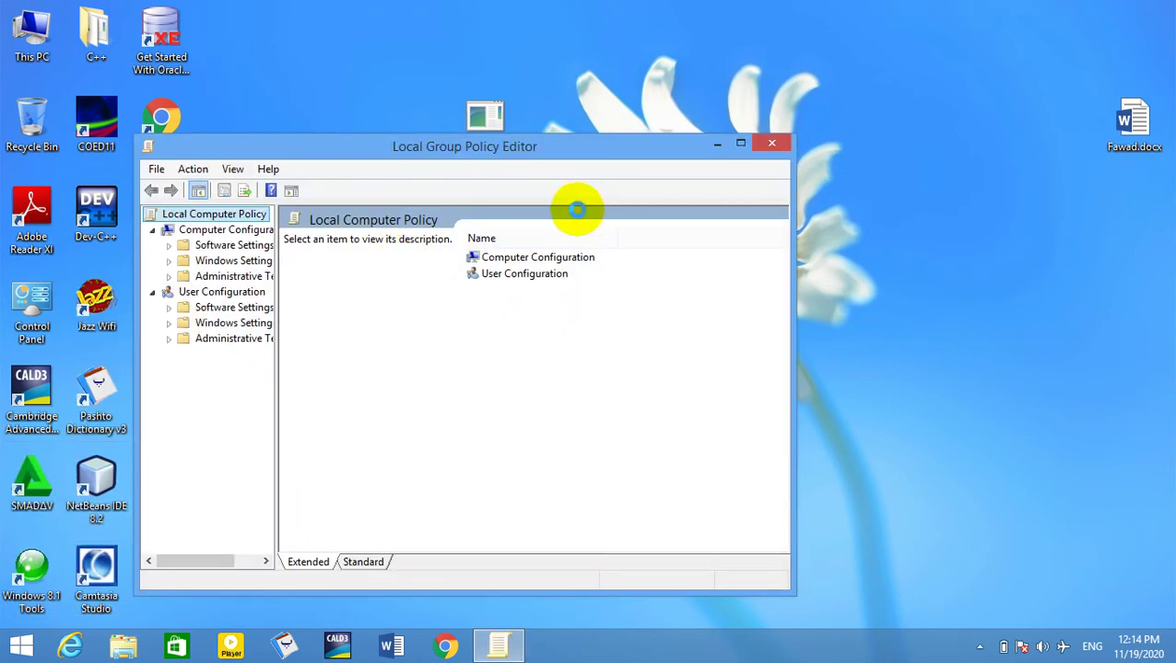
# - Maximize the editor, widen the tree, and go to User Configuration > Administrative Templates > Start Menu and Taskbar
pyautogui.click(741, 143)
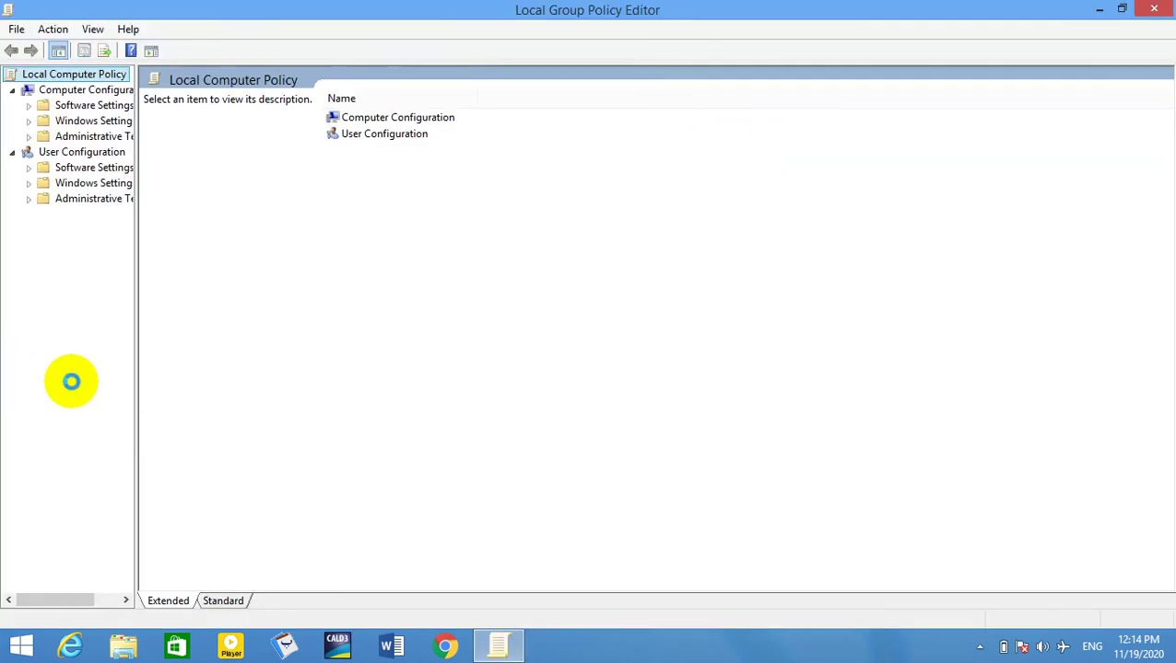
pyautogui.moveTo(137, 330); pyautogui.dragTo(243, 309)
pyautogui.doubleClick(126, 199)
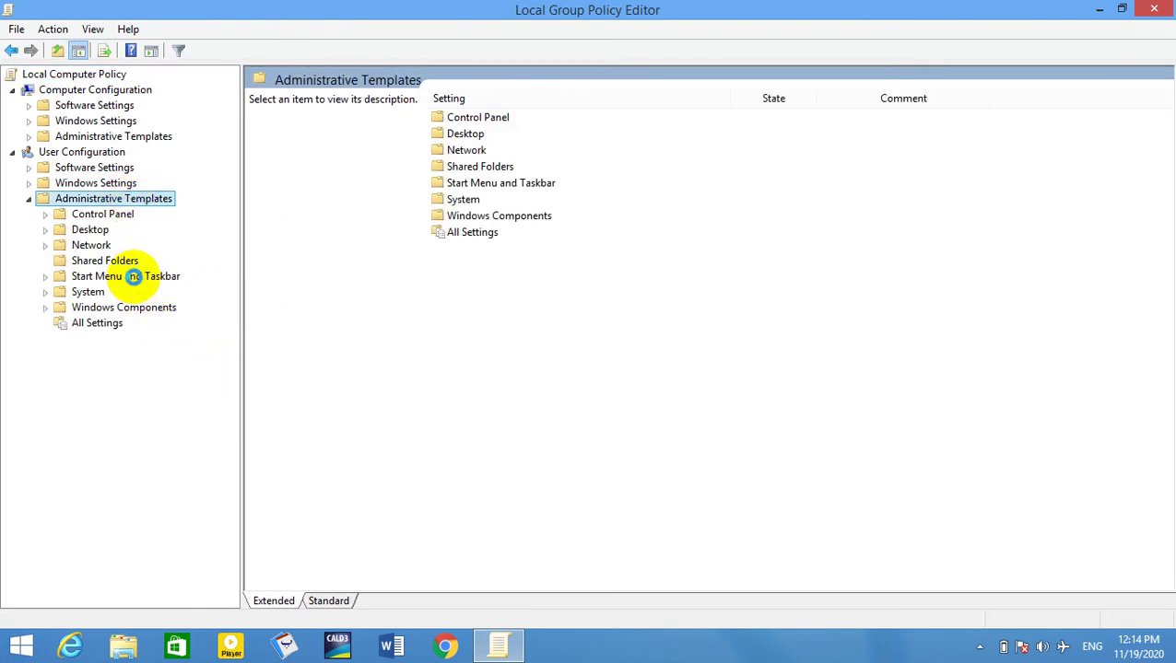
pyautogui.doubleClick(136, 277)
# - Set the Shut Down, Restart, Sleep, and Hibernate access policy to Not Configured and close the policy editor
pyautogui.doubleClick(603, 394)
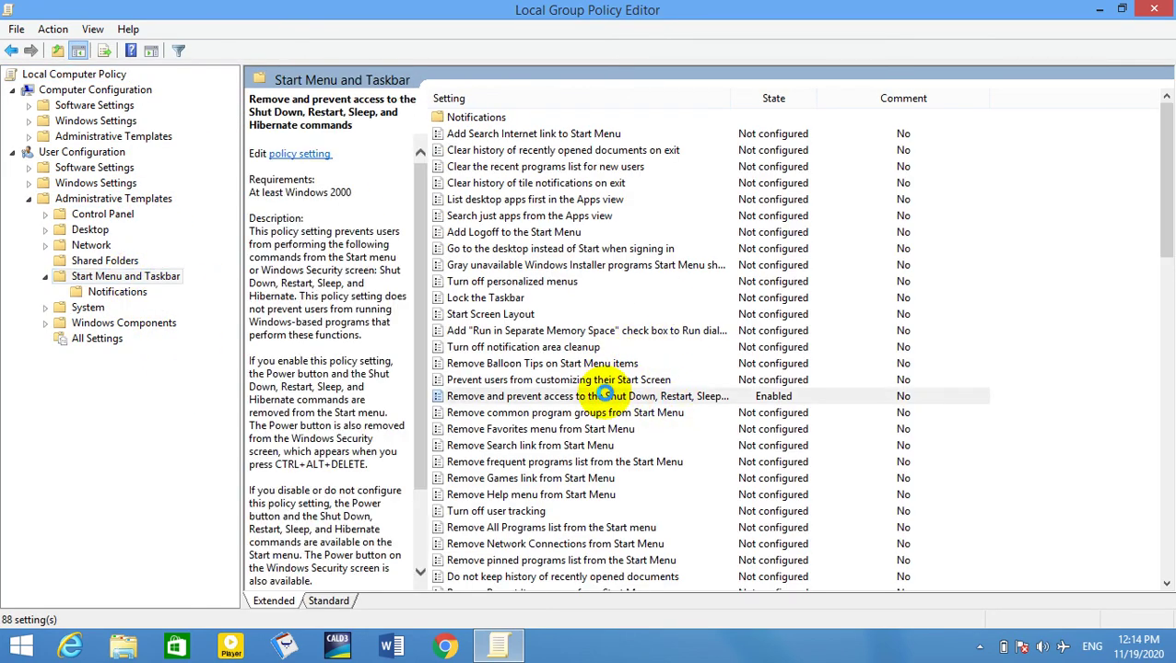
pyautogui.click(78, 127)
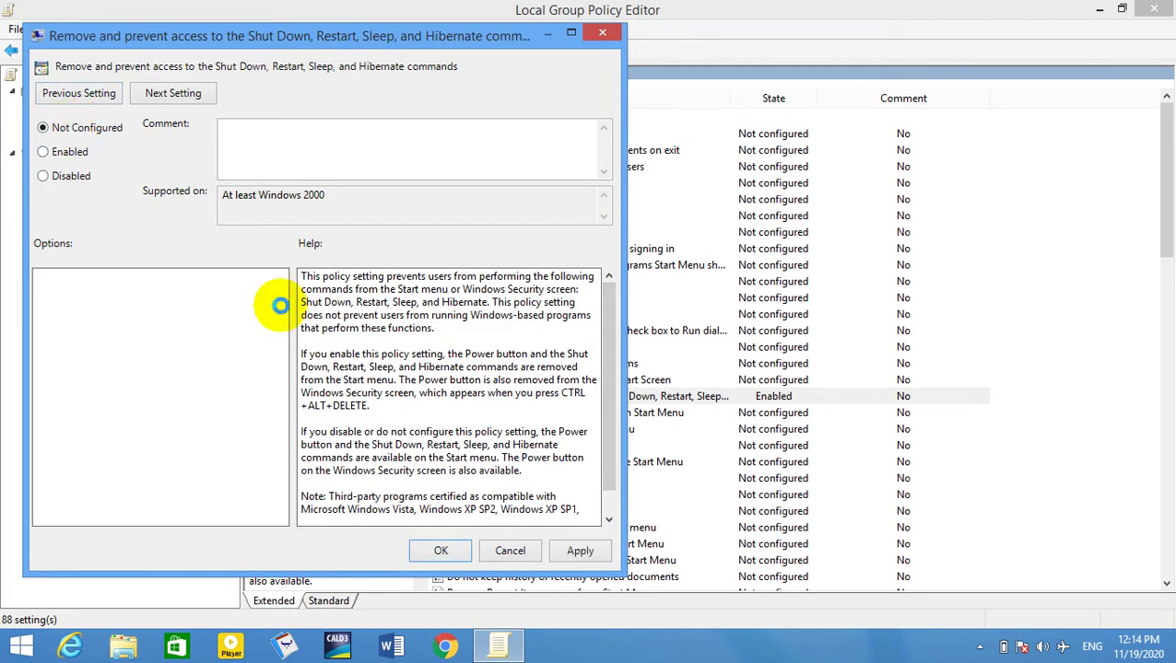
pyautogui.click(441, 550)
pyautogui.click(562, 349)
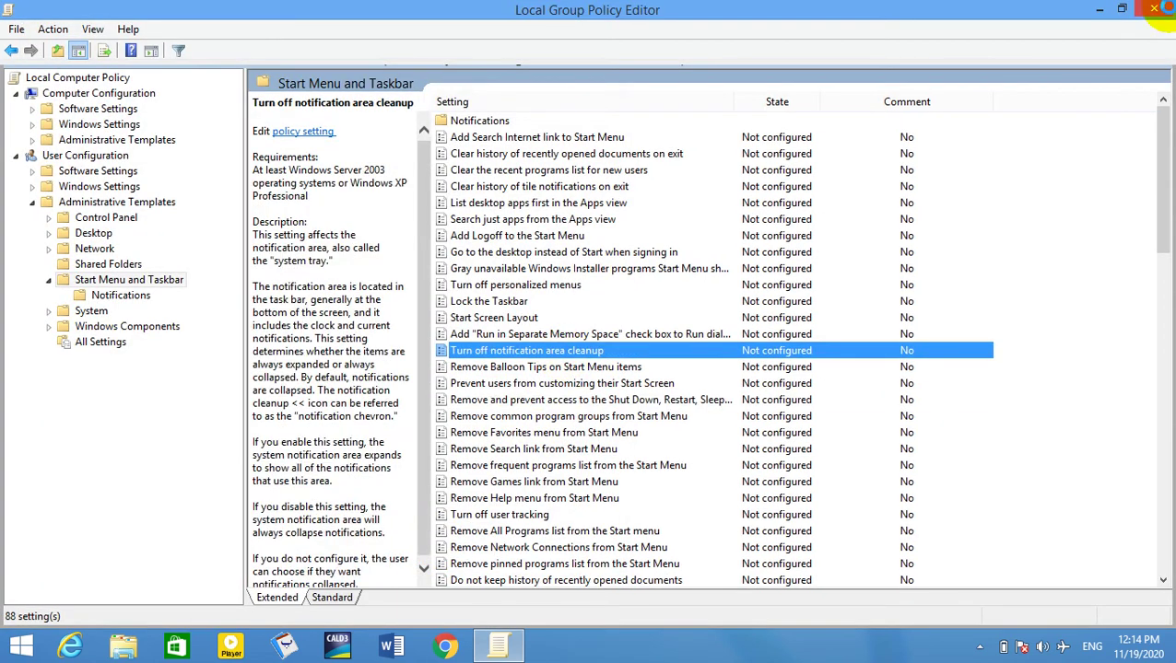
pyautogui.click(1154, 10)
# - Refresh the desktop and check the Shut down or sign out commands with the policy not configured
pyautogui.rightClick(495, 285)
pyautogui.click(590, 352)
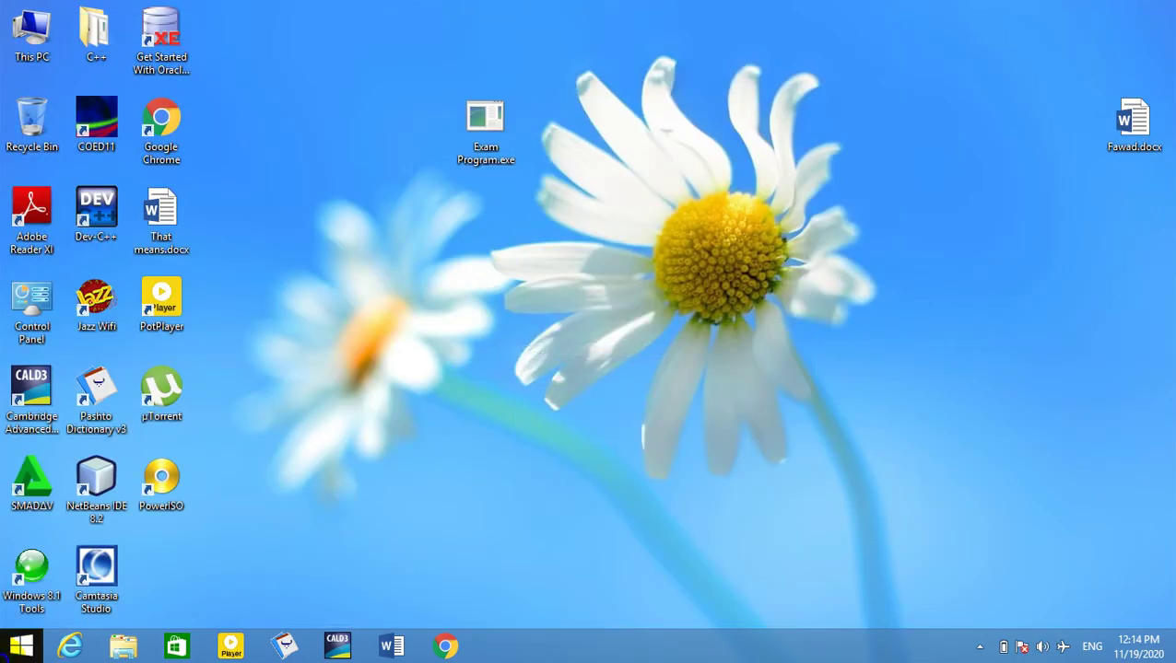
pyautogui.rightClick(21, 645)
pyautogui.moveTo(181, 636)
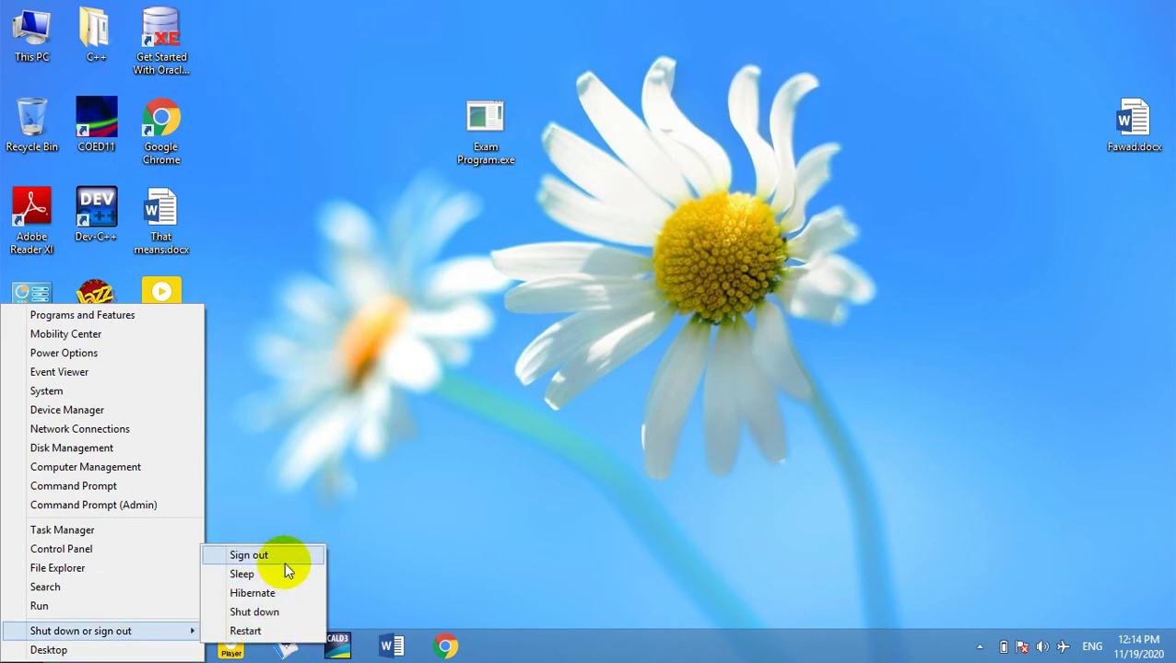
pyautogui.click(566, 352)
# - Open the Run dialog and launch Notepad from it
pyautogui.rightClick(21, 645)
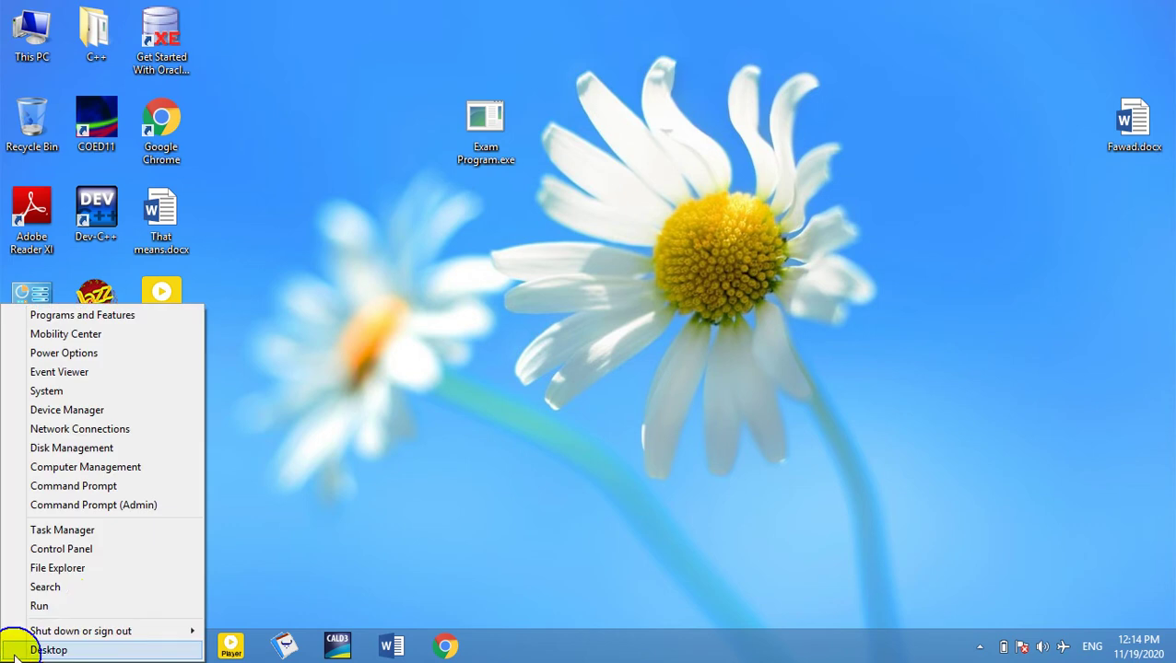
pyautogui.click(92, 609)
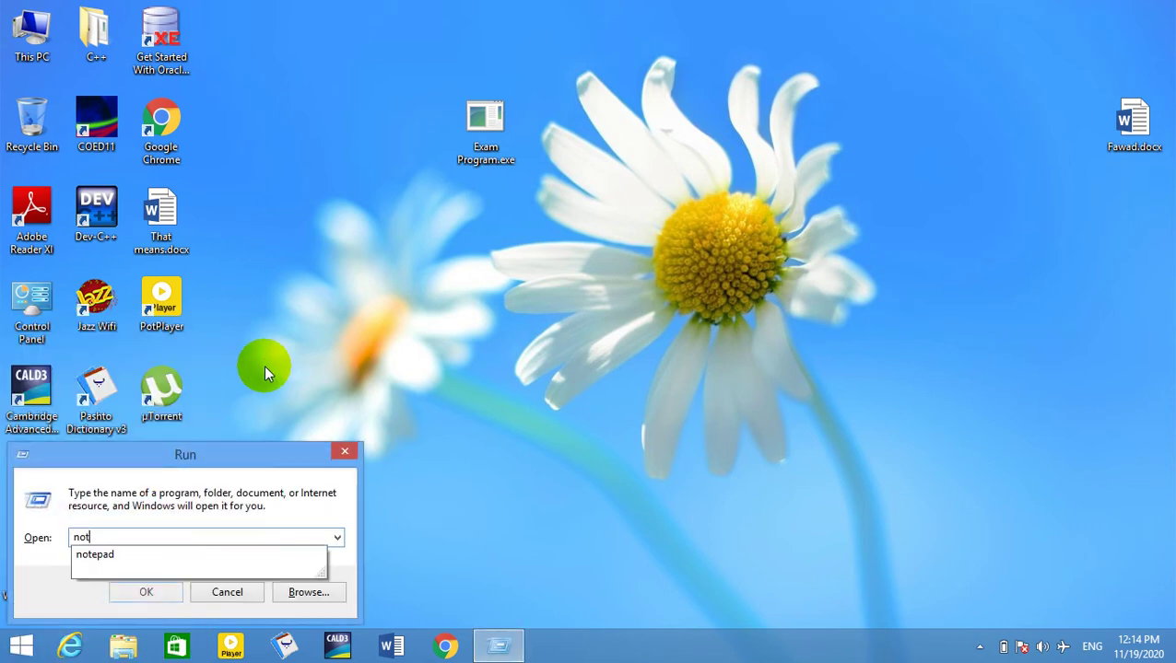
pyautogui.press('Return')
# - Write "what is run command?" as the first line of the blank note, correcting typos along the way
pyautogui.write('what iws r')
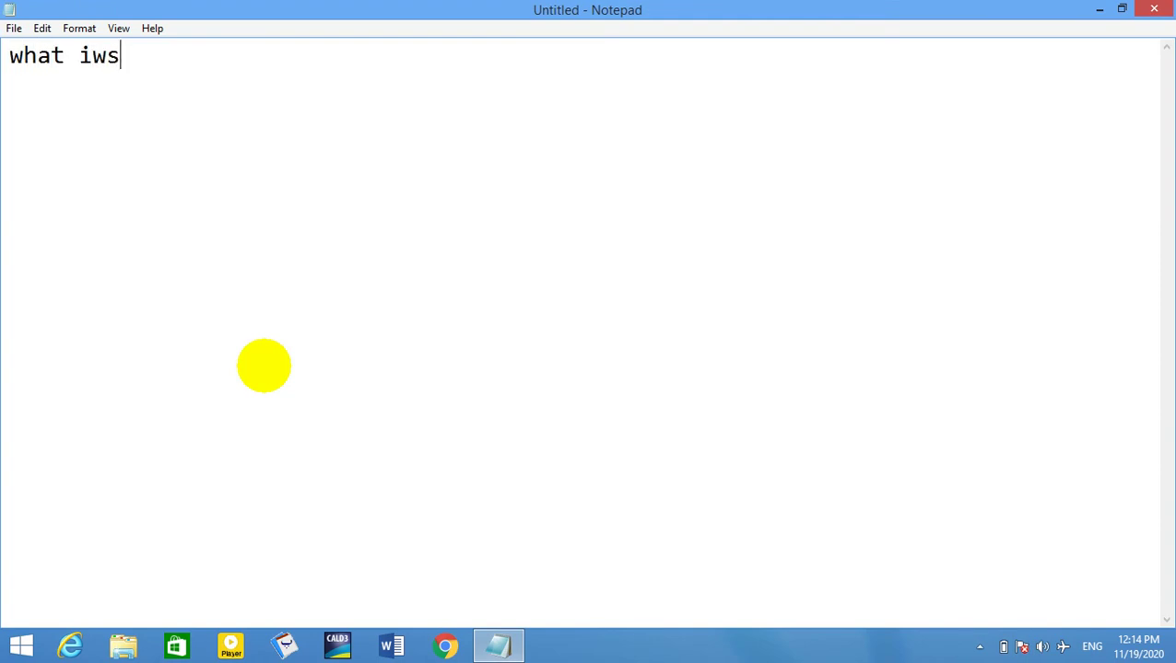
pyautogui.press('BackSpace')
pyautogui.press('BackSpace')
pyautogui.press('BackSpace')
pyautogui.press('BackSpace')
pyautogui.write('s unn')
pyautogui.press('BackSpace')
pyautogui.press('BackSpace')
pyautogui.press('BackSpace')
pyautogui.write('run comma')
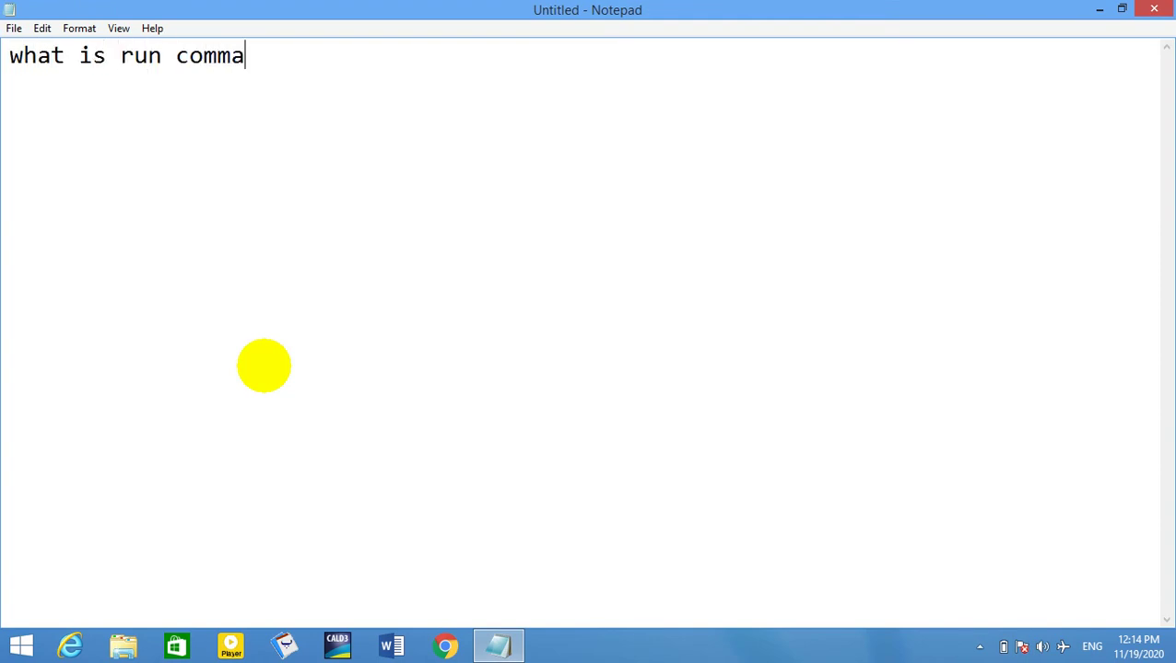
pyautogui.write('nd?')
pyautogui.press('Return')
# - Write "Run command is used to access a program quickly." as the second line of the note
pyautogui.write('Rund co')
pyautogui.press('BackSpace')
pyautogui.press('BackSpace')
pyautogui.press('BackSpace')
pyautogui.press('BackSpace')
pyautogui.write('comma')
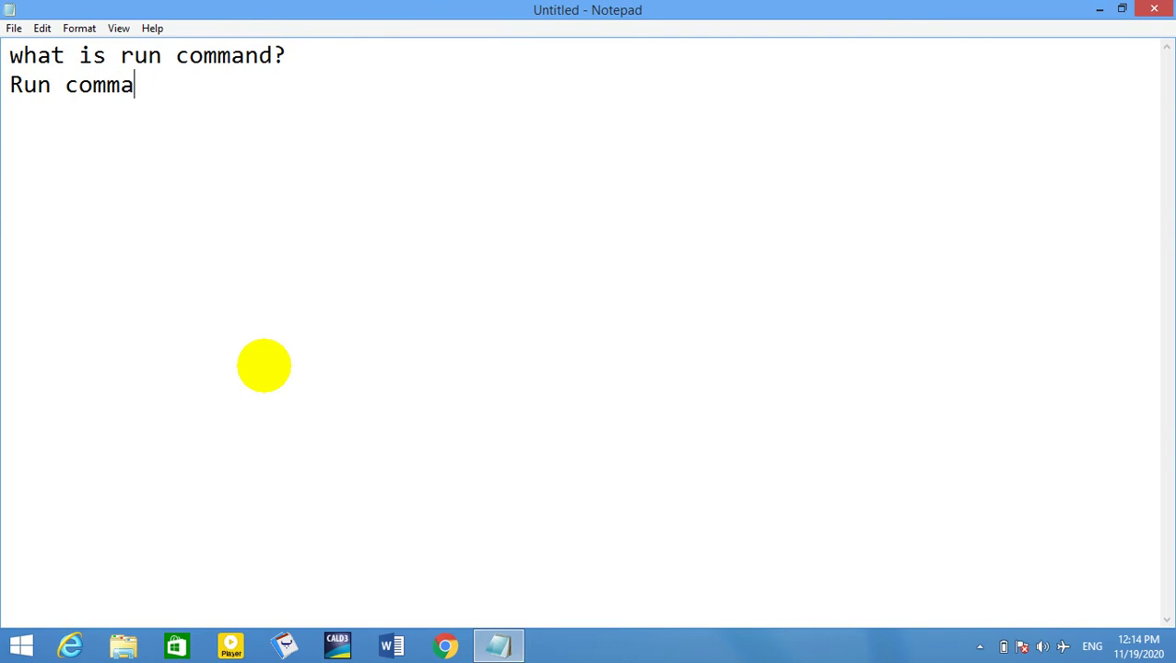
pyautogui.write('nd is used ')
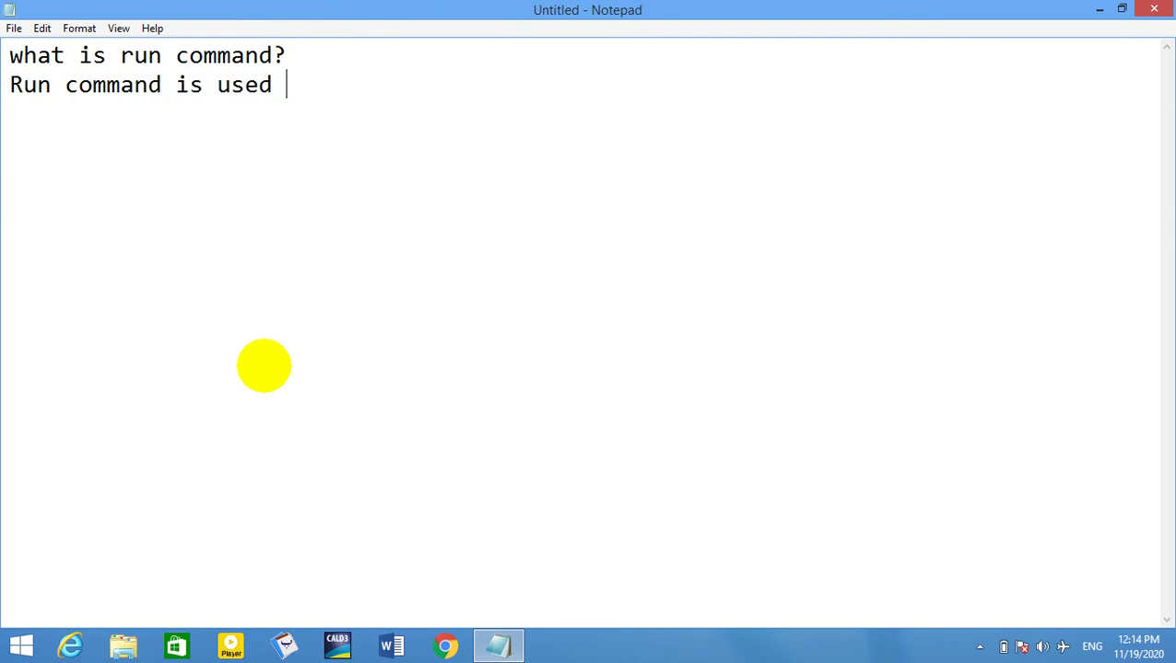
pyautogui.write('to access a p')
pyautogui.press('BackSpace')
pyautogui.write('program')
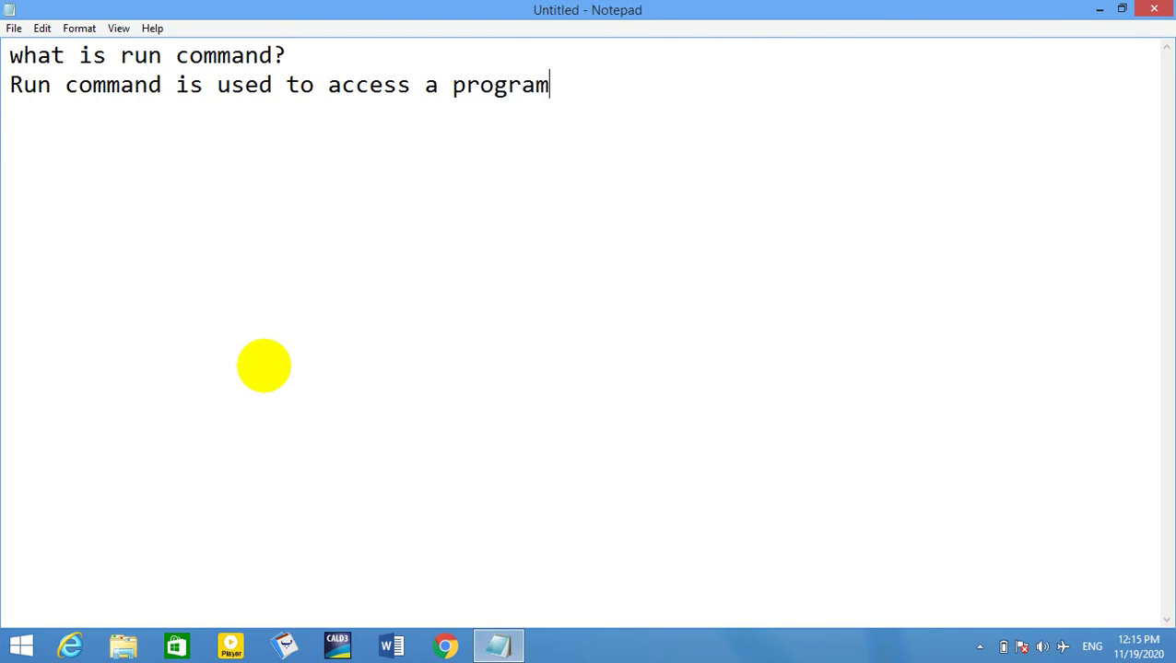
pyautogui.write(' quickly.')
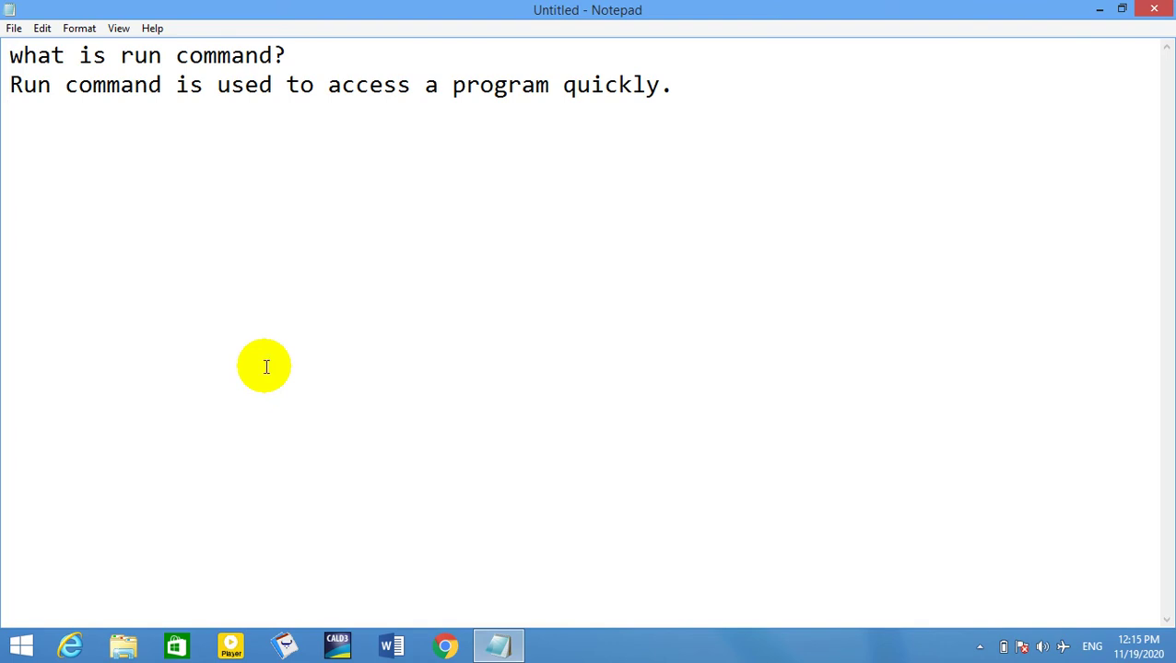
# - Minimize the note, find and open Word 2013 through the Start screen search, and close Word again
pyautogui.click(1095, 8)
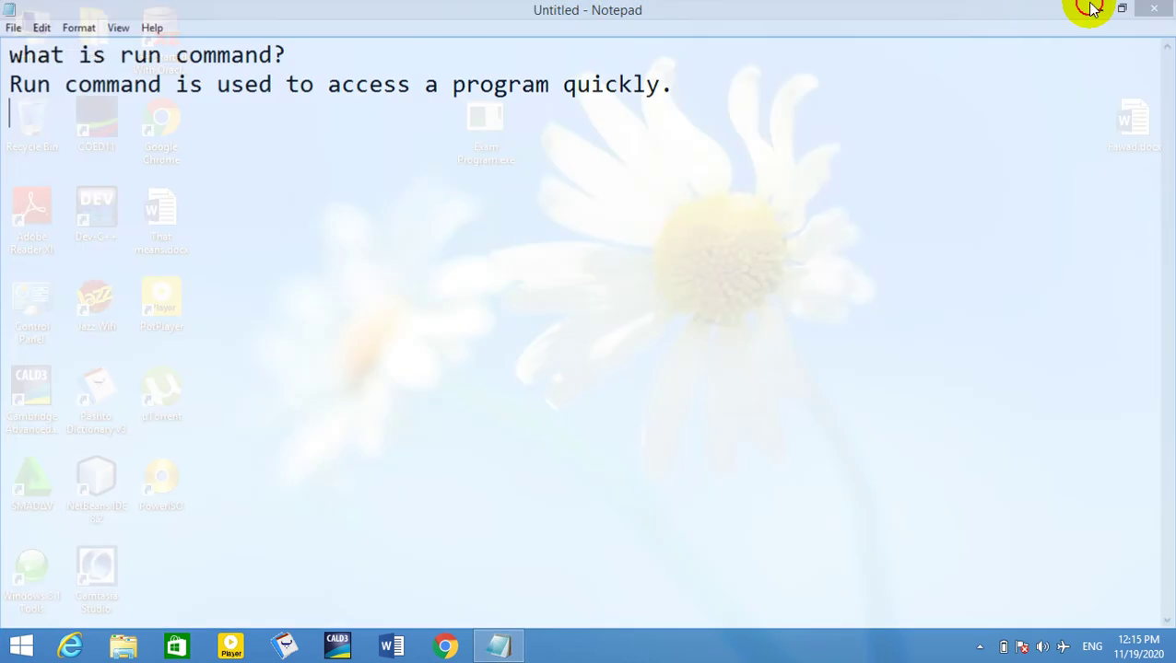
pyautogui.press('super')
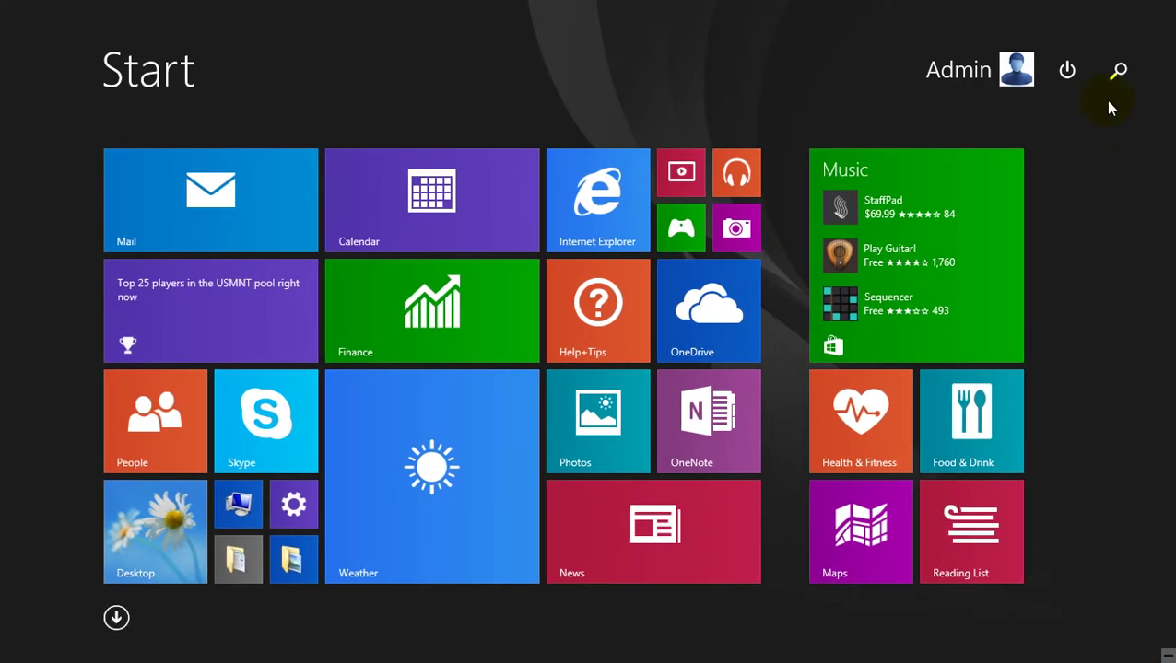
pyautogui.click(1117, 71)
pyautogui.write('word 2013')
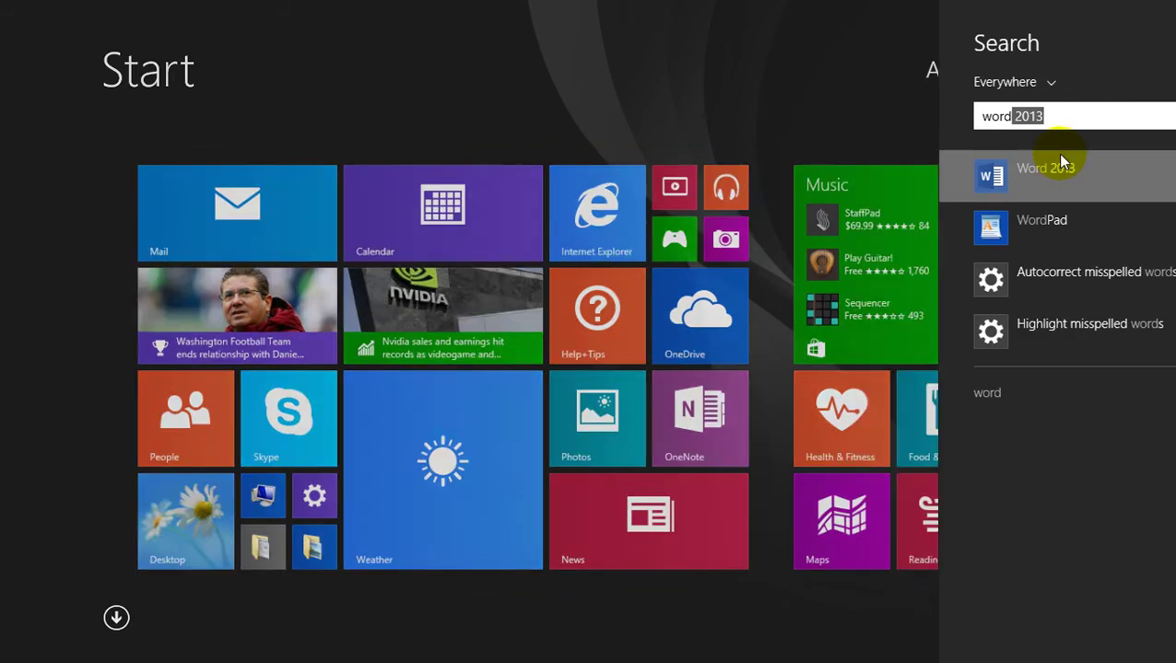
pyautogui.click(1060, 162)
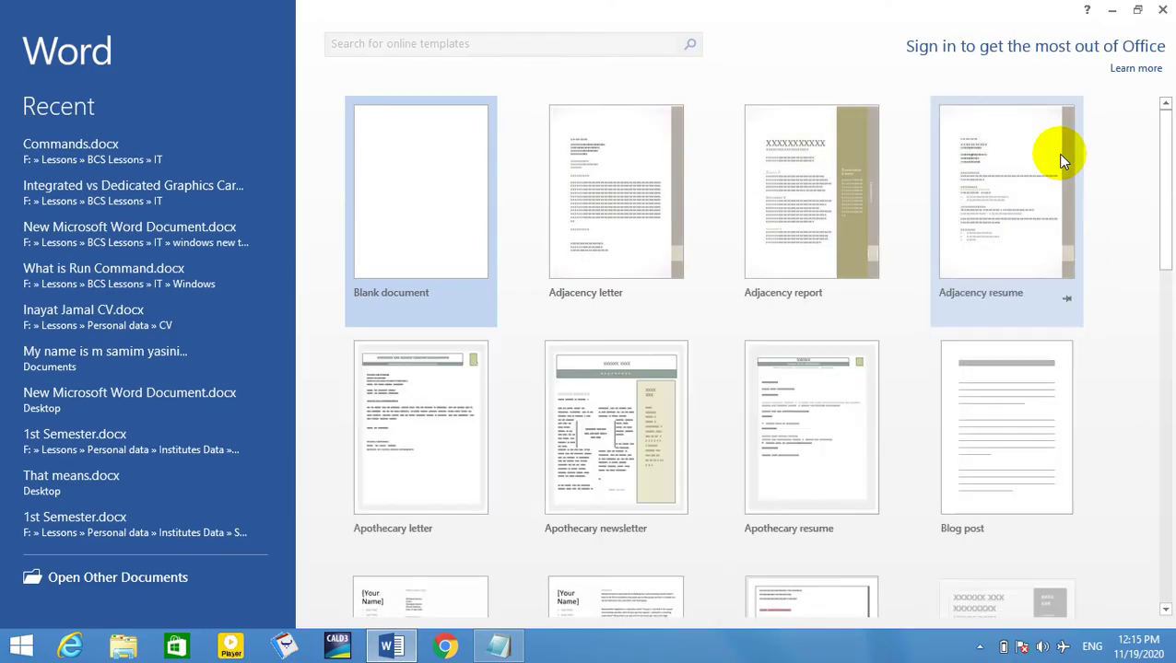
pyautogui.click(1163, 9)
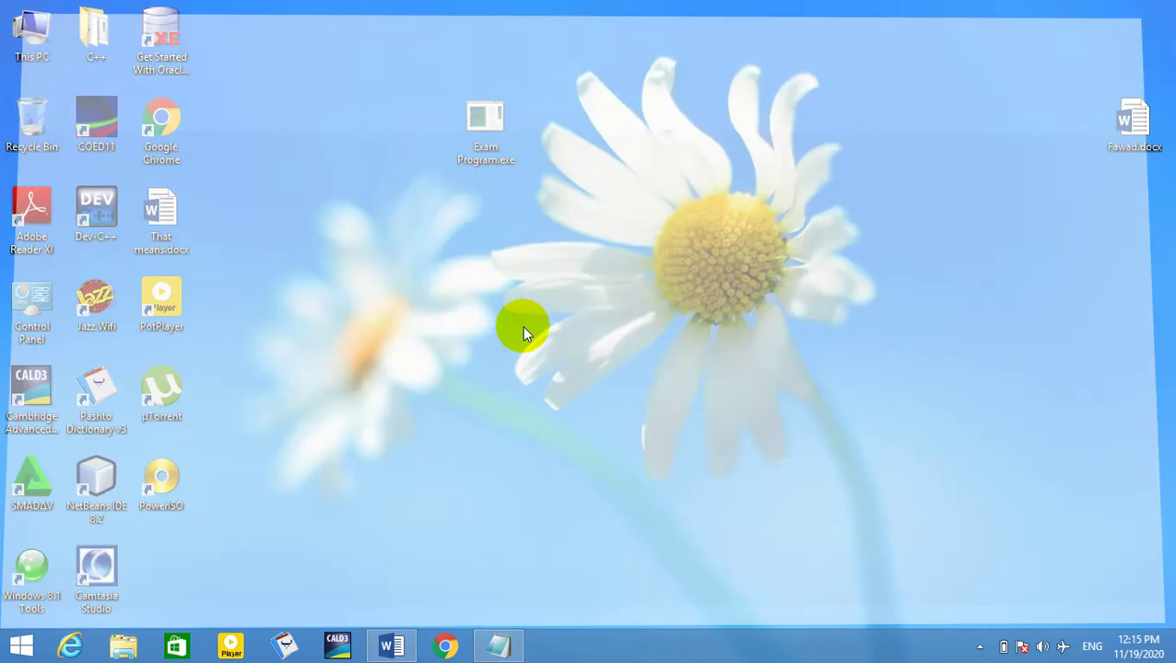
pyautogui.click(521, 330)
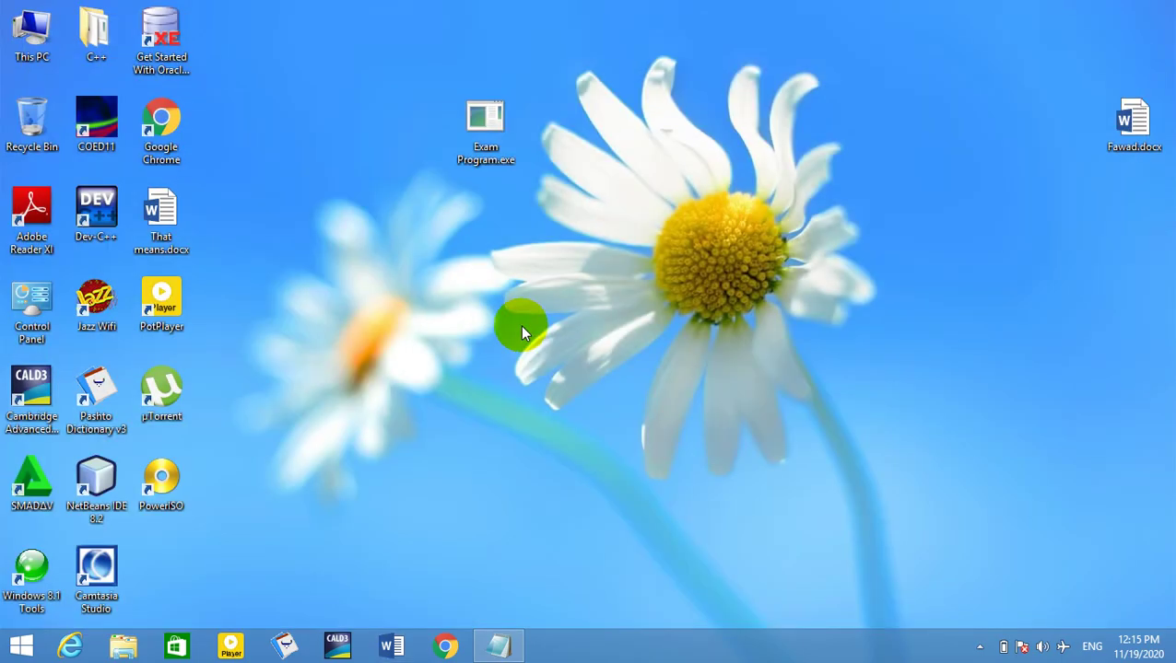
# - Launch Word with the Run command winword, and close it once its start page has loaded
pyautogui.press('super+r')
pyautogui.press('BackSpace')
pyautogui.write('winw')
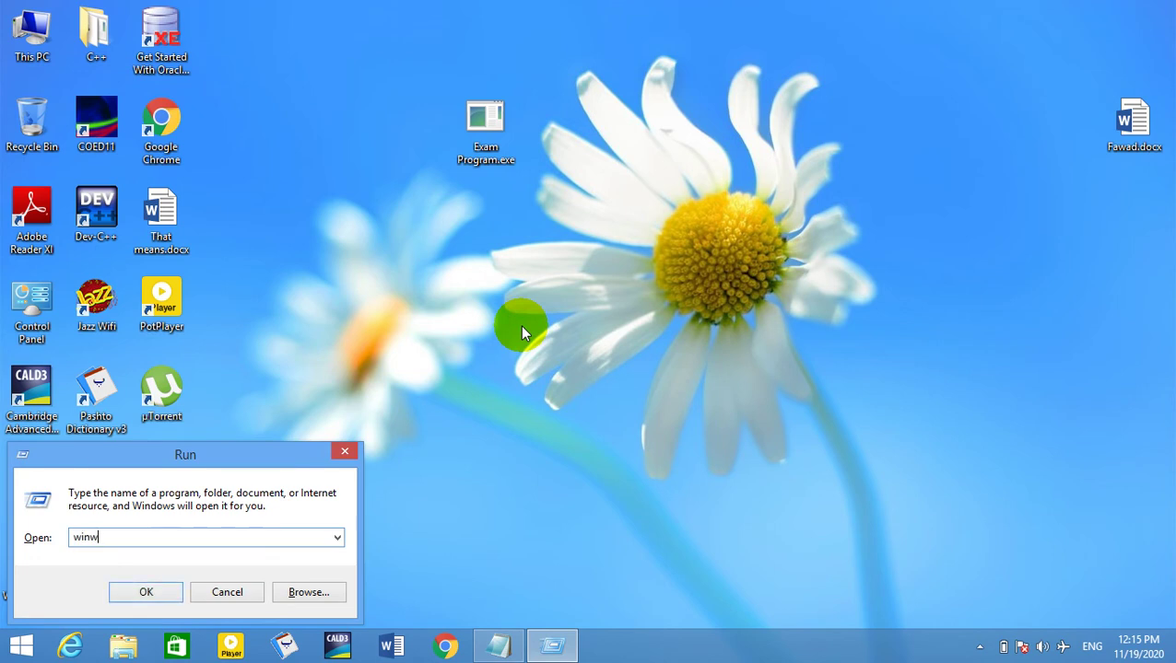
pyautogui.press('Return')
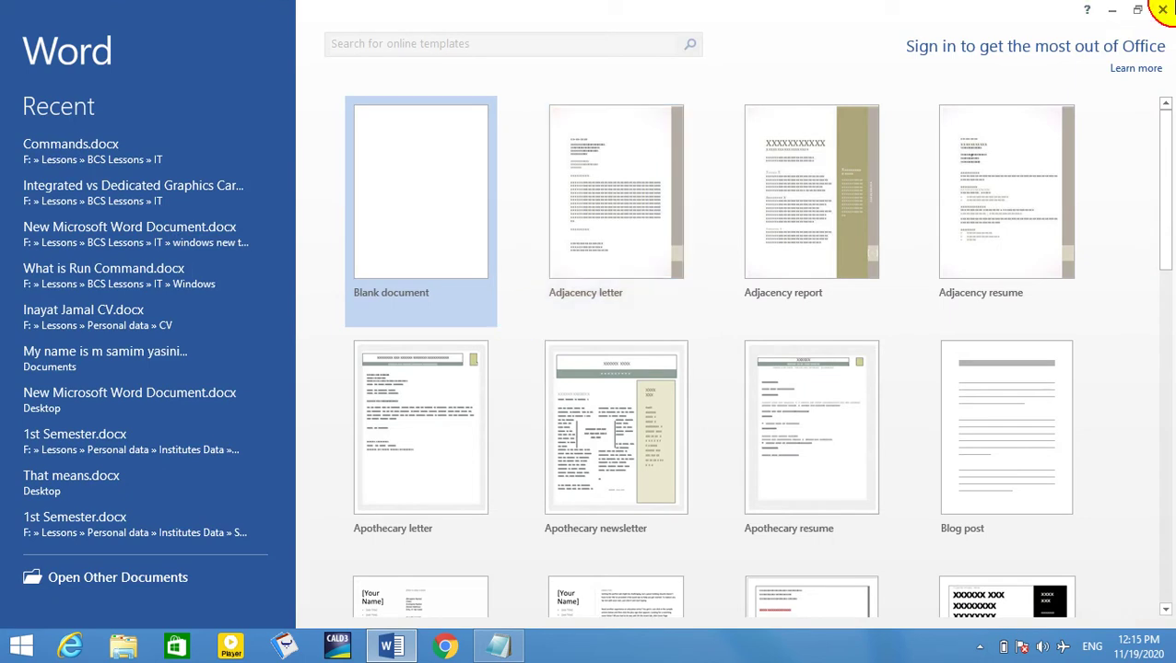
pyautogui.click(1162, 9)
# - Bring up the Run dialog, move it toward the middle of the desktop, and dismiss it without running anything
pyautogui.rightClick(21, 645)
pyautogui.moveTo(101, 634)
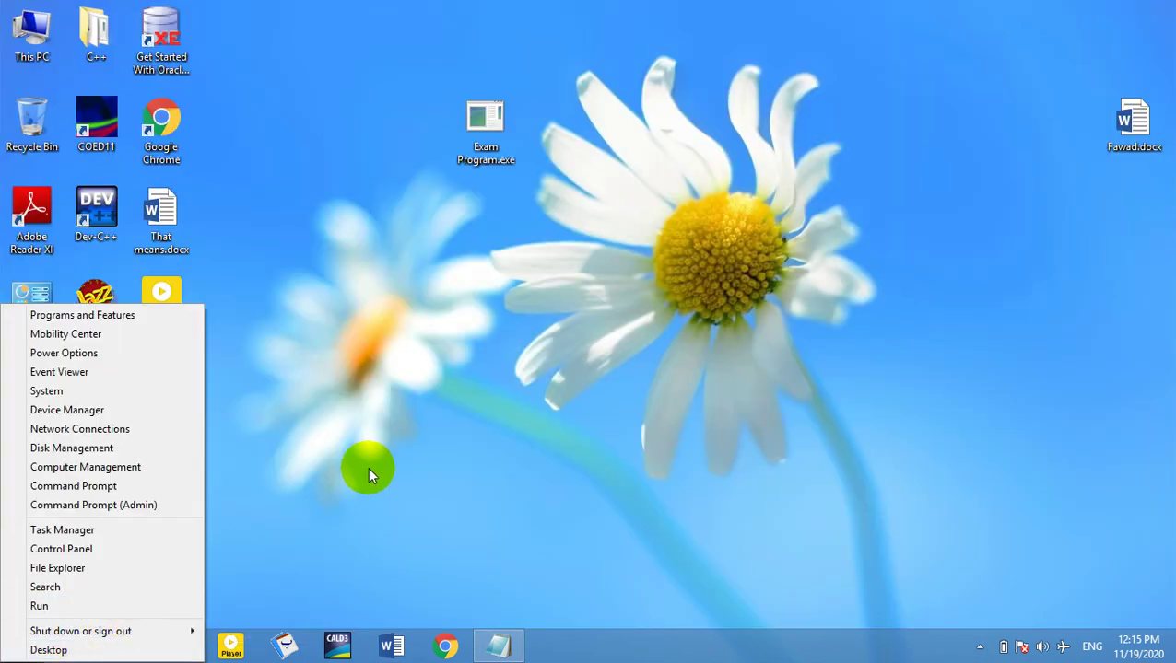
pyautogui.click(369, 466)
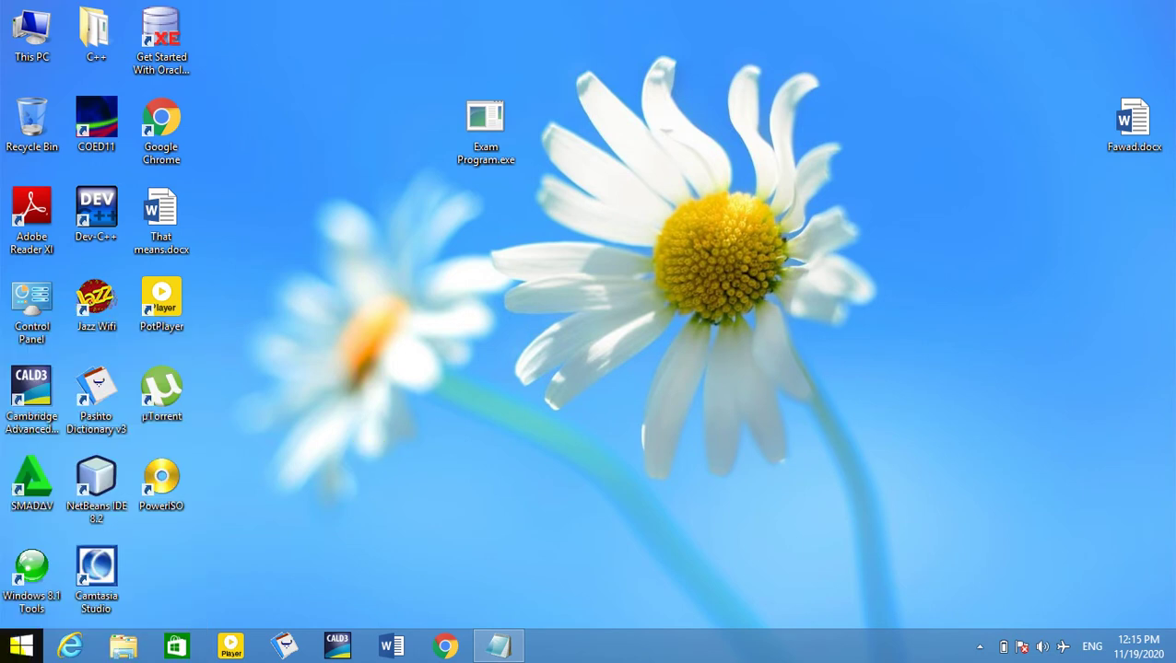
pyautogui.rightClick(13, 649)
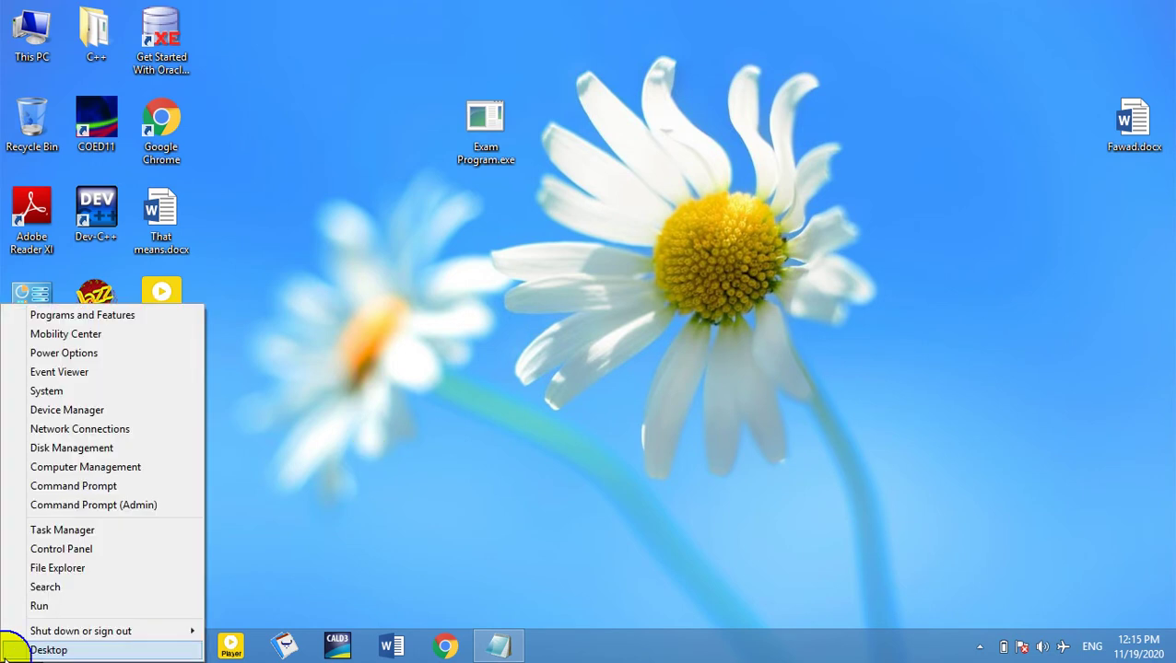
pyautogui.click(69, 606)
pyautogui.moveTo(143, 465); pyautogui.dragTo(487, 354)
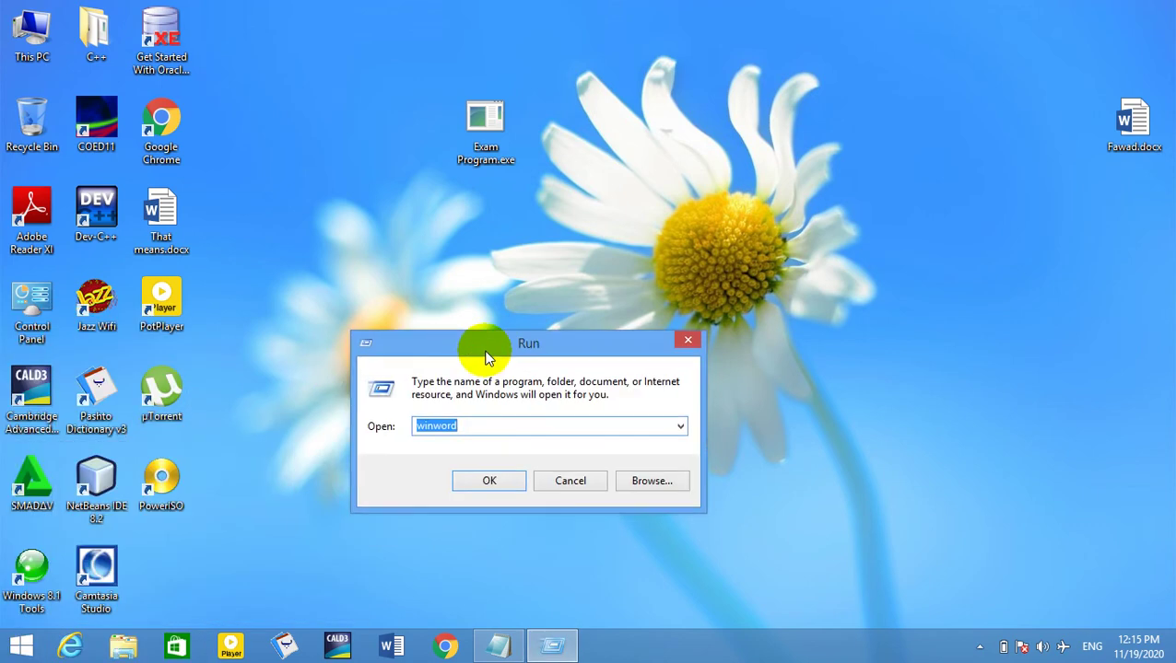
pyautogui.click(572, 480)
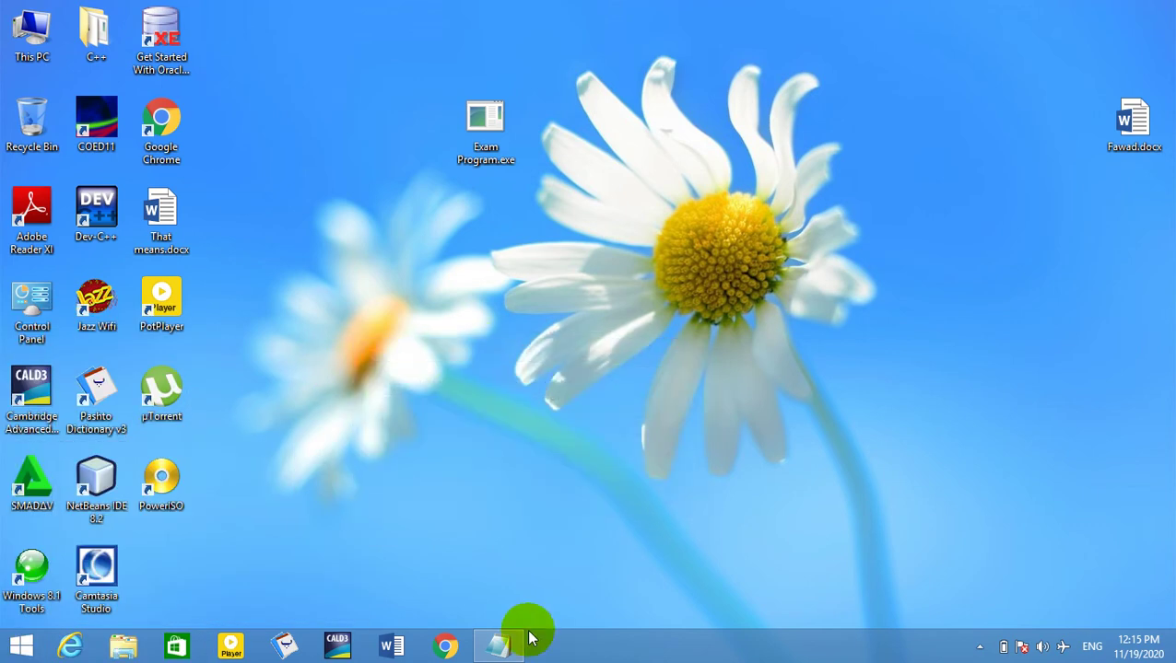
# - Return to the Notepad note and add the third line "Shortcut ---> wind +R"
pyautogui.click(505, 651)
pyautogui.write('S')
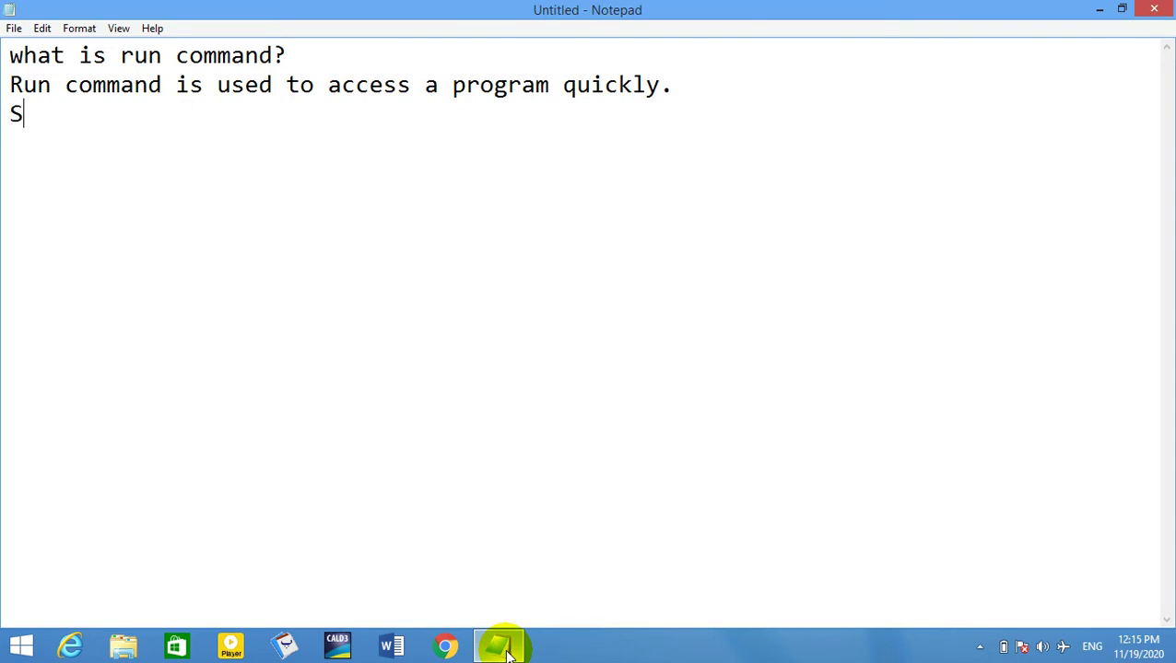
pyautogui.write('hortcut')
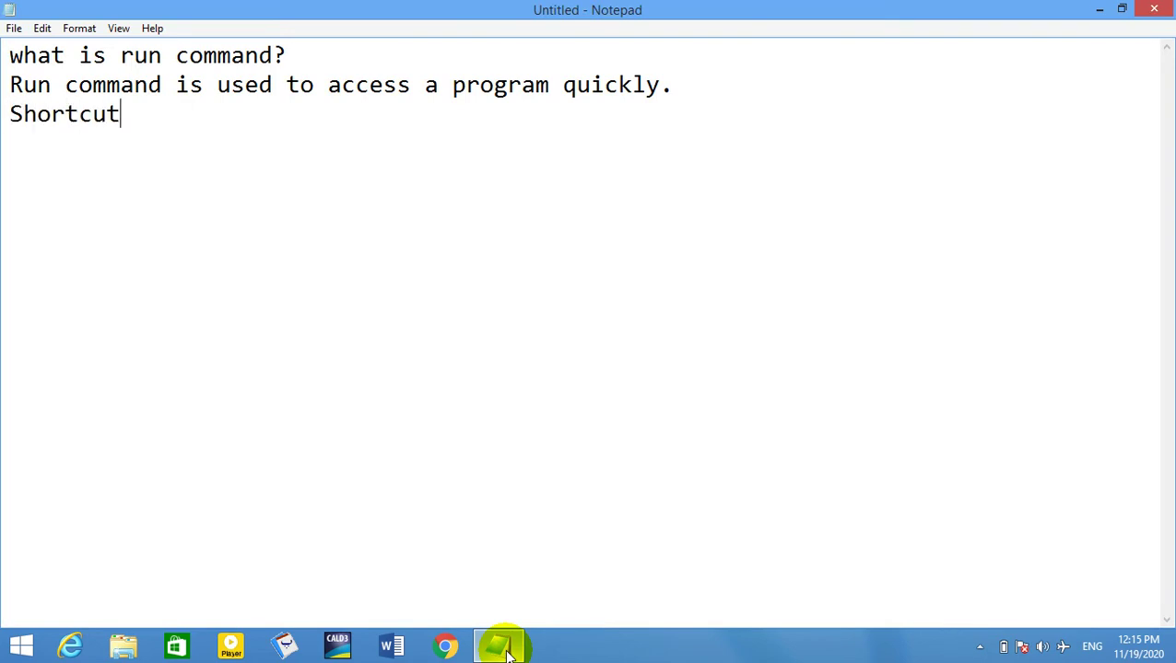
pyautogui.write(' ---> winndo')
pyautogui.press('BackSpace')
pyautogui.press('BackSpace')
pyautogui.press('BackSpace')
pyautogui.write('d _+')
pyautogui.press('BackSpace')
pyautogui.press('BackSpace')
pyautogui.write('+r')
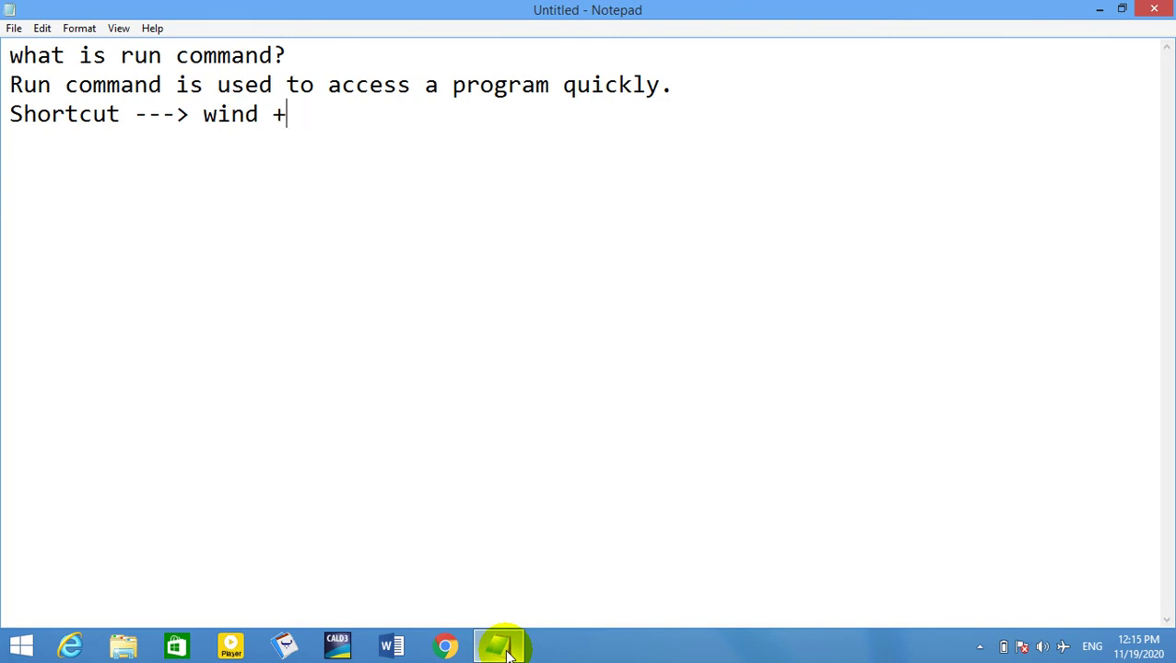
pyautogui.press('BackSpace')
pyautogui.write('R')
pyautogui.press('Return')
# - Minimize the note and run gpedit.msc to open the Local Group Policy Editor
pyautogui.click(1099, 9)
pyautogui.press('super+r')
pyautogui.write('gpedit.ms')
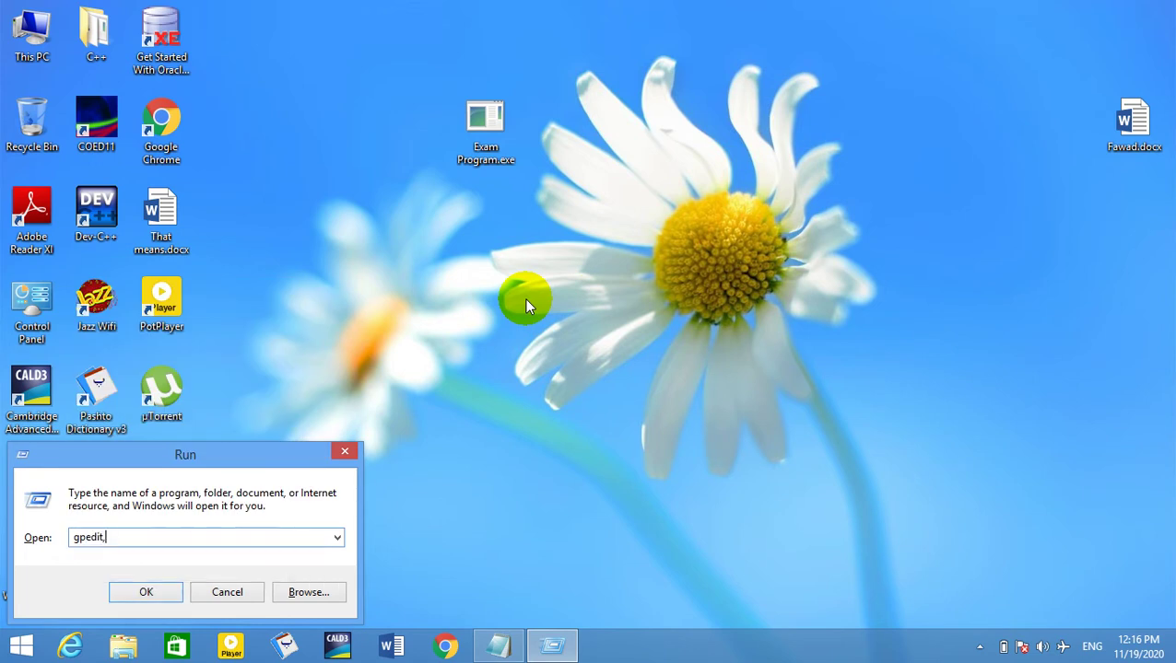
pyautogui.press('BackSpace')
pyautogui.press('BackSpace')
pyautogui.press('BackSpace')
pyautogui.press('BackSpace')
pyautogui.write('t.msc')
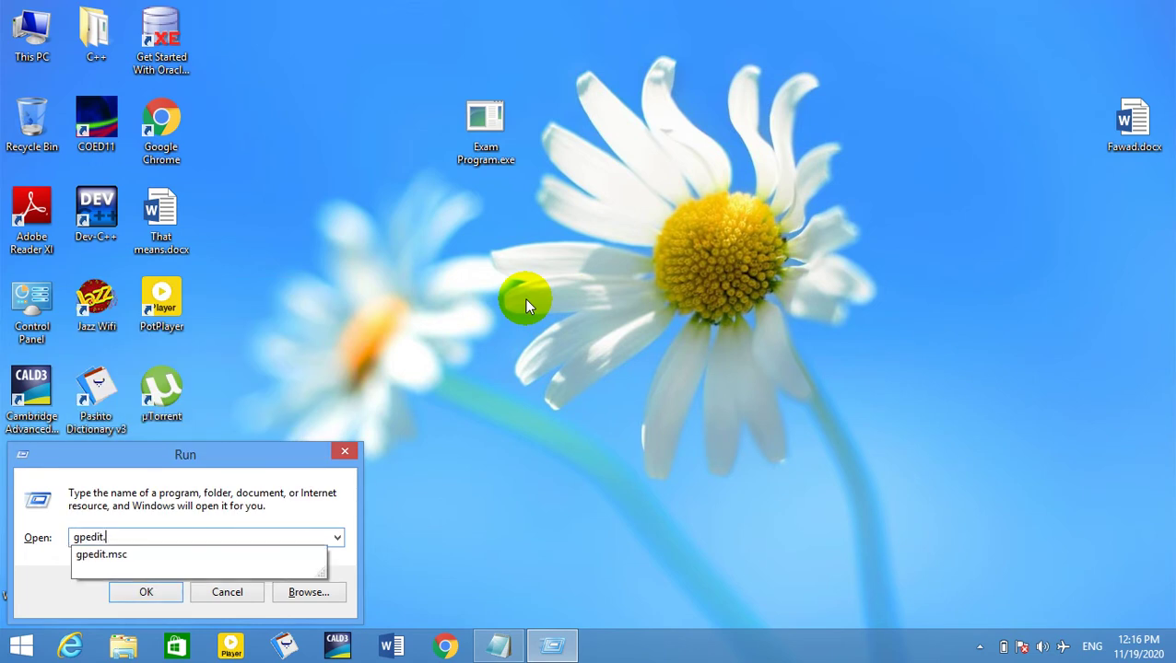
pyautogui.press('Return')
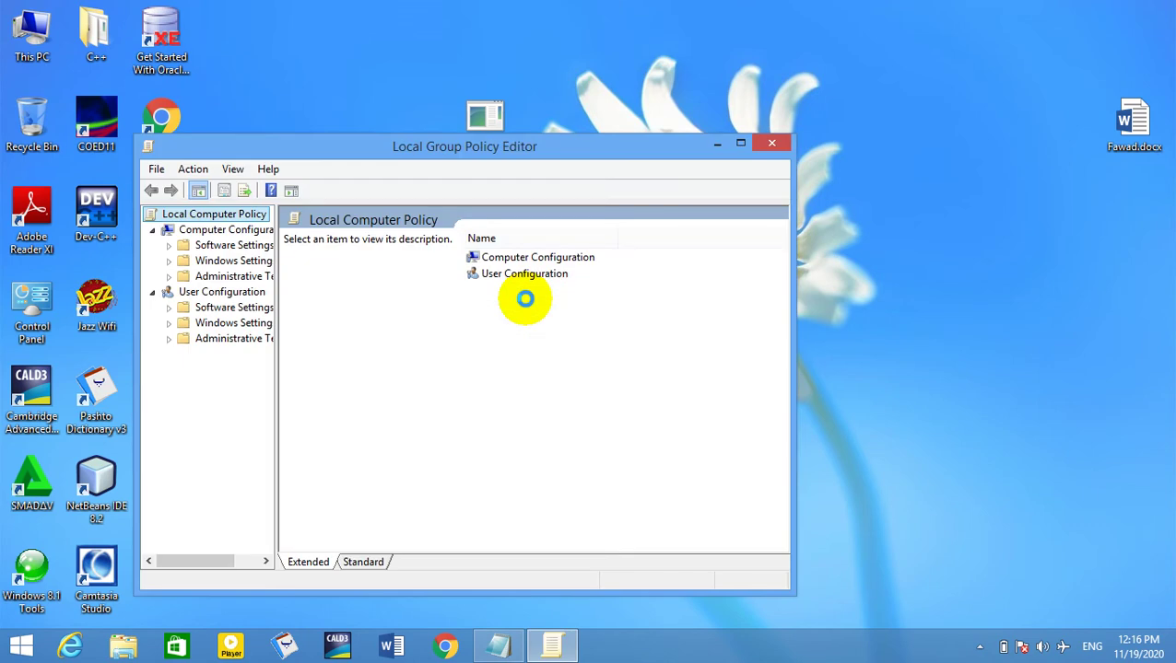
# - Maximize the editor, widen the tree, and go to User Configuration > Administrative Templates > Start Menu and Taskbar
pyautogui.click(740, 143)
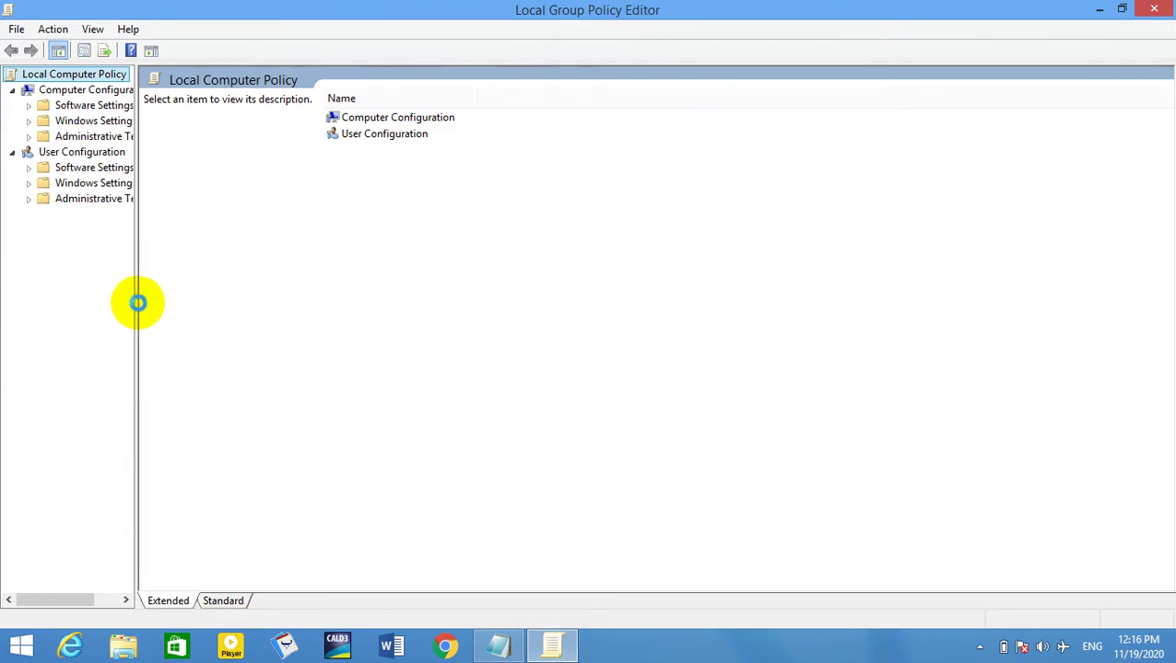
pyautogui.moveTo(140, 302); pyautogui.dragTo(281, 302)
pyautogui.doubleClick(138, 198)
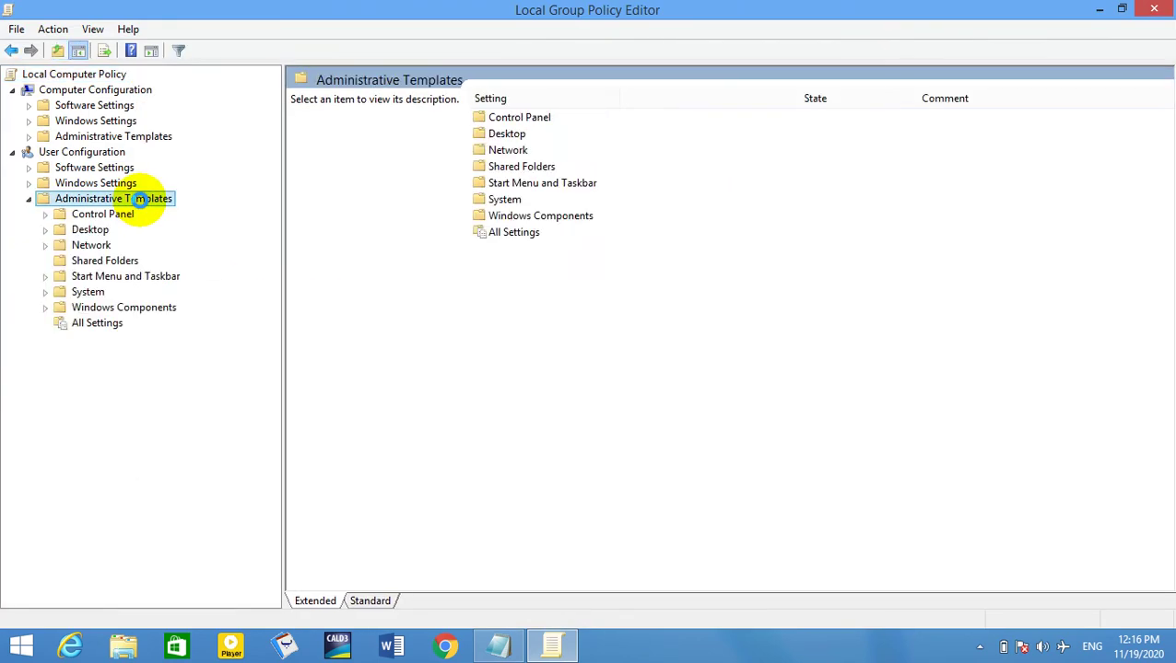
pyautogui.doubleClick(97, 277)
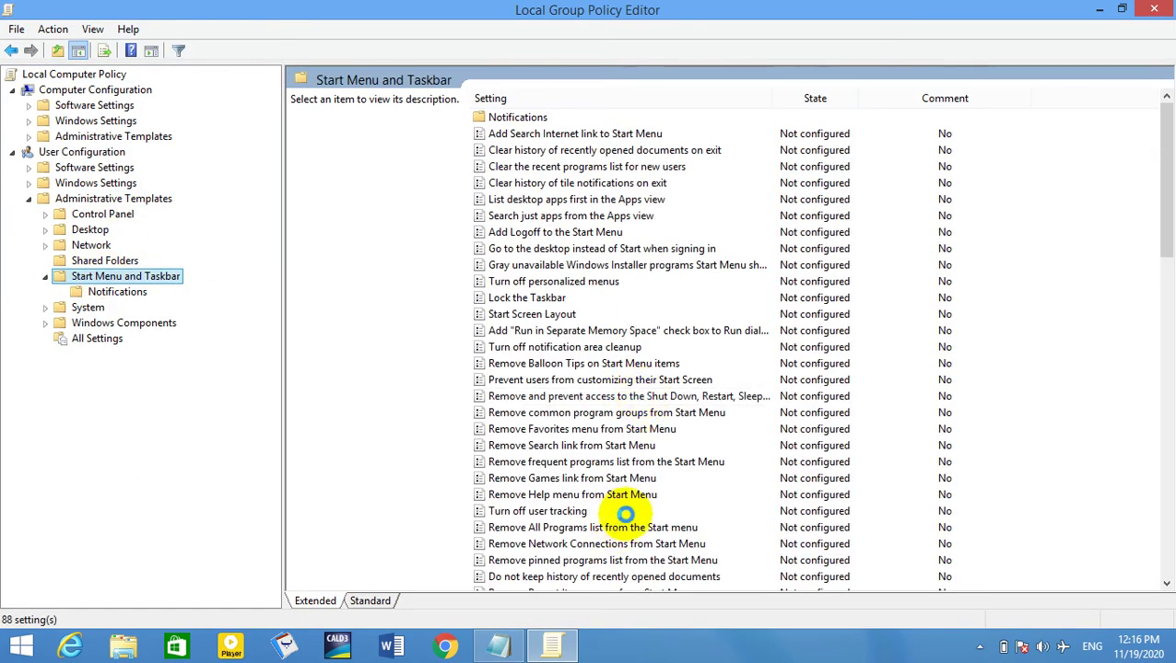
# - Set the "Remove Run menu from Start Menu" policy to Enabled and confirm it
pyautogui.moveTo(1164, 180); pyautogui.dragTo(1164, 279)
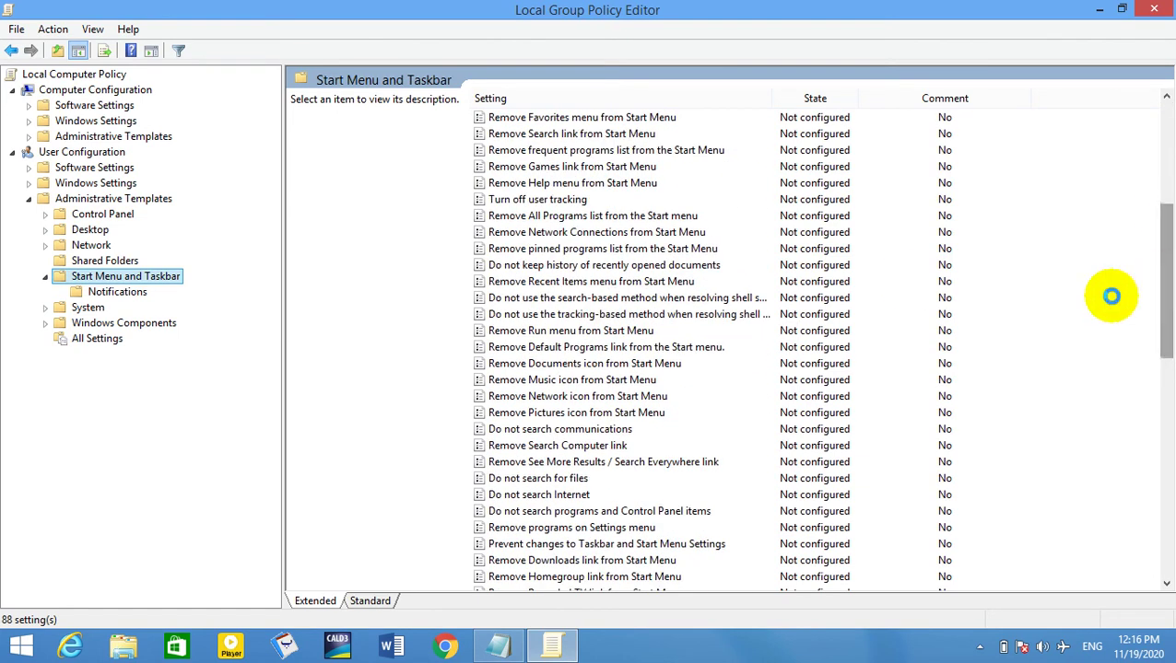
pyautogui.doubleClick(573, 328)
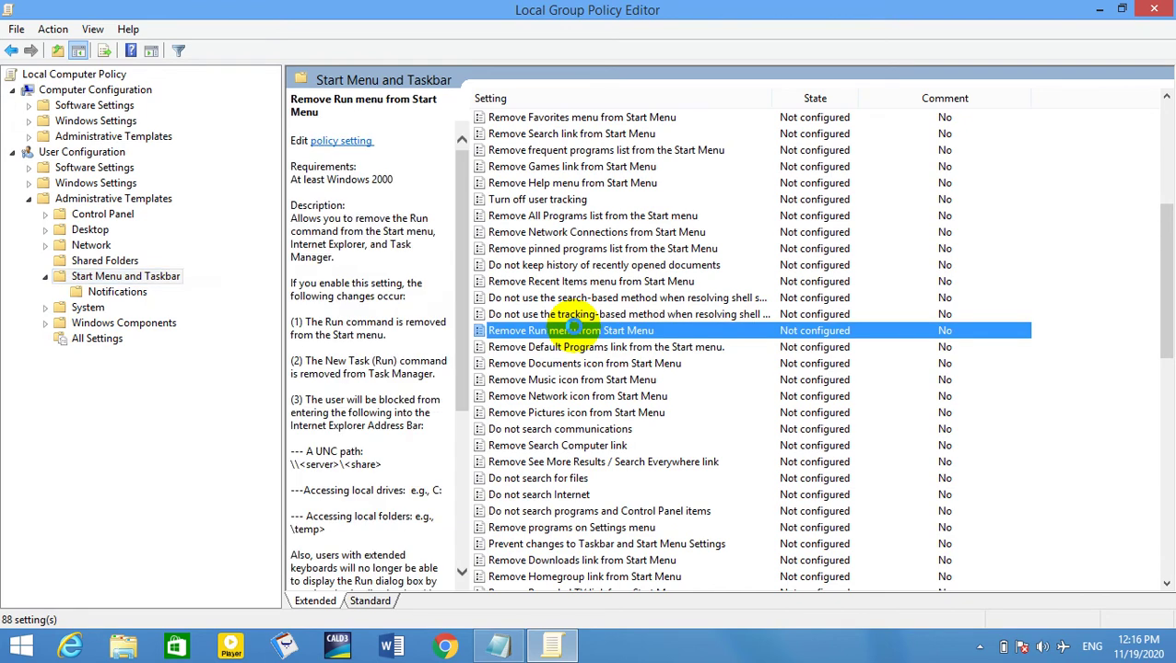
pyautogui.click(152, 218)
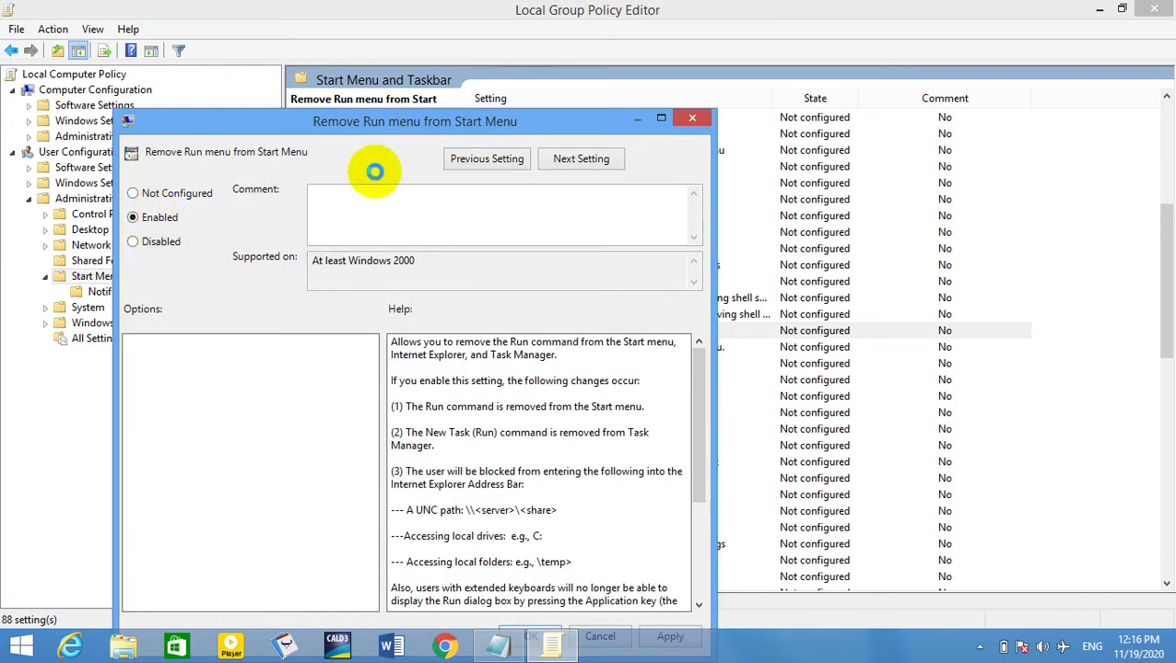
pyautogui.moveTo(525, 118); pyautogui.dragTo(454, 57)
pyautogui.click(451, 574)
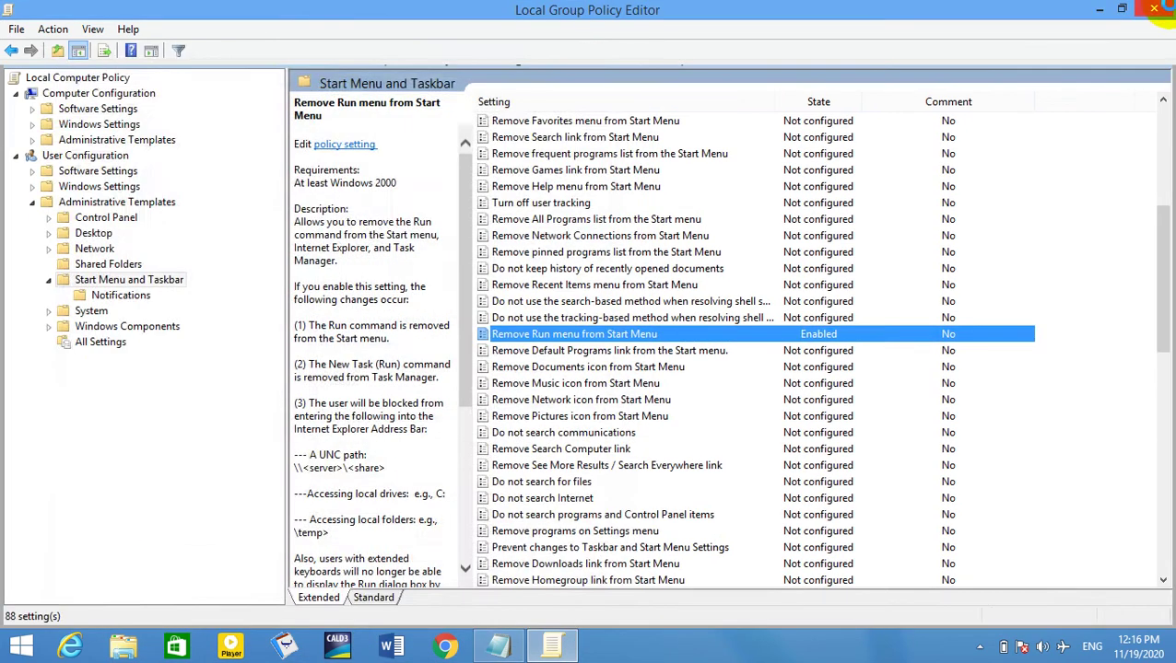
# - Close the policy editor and refresh the desktop
pyautogui.press('super+d')
pyautogui.rightClick(740, 221)
pyautogui.click(781, 288)
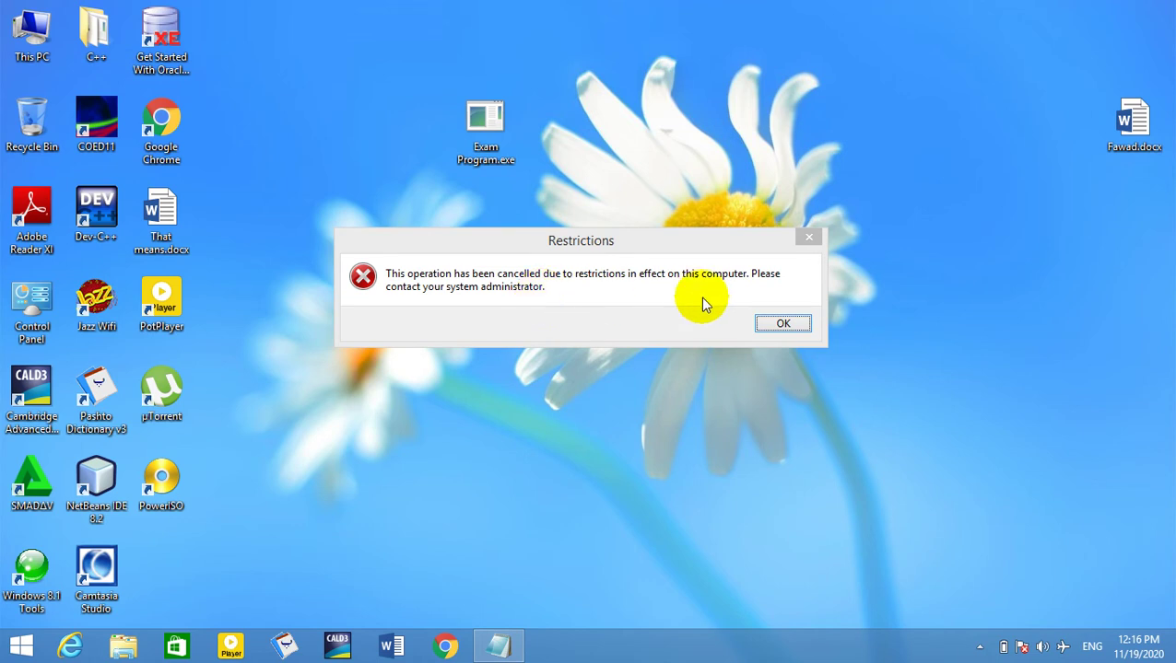
# - Dismiss the restriction message, try to open Run from the Start button's context menu, and dismiss the message again
pyautogui.click(785, 321)
pyautogui.rightClick(7, 651)
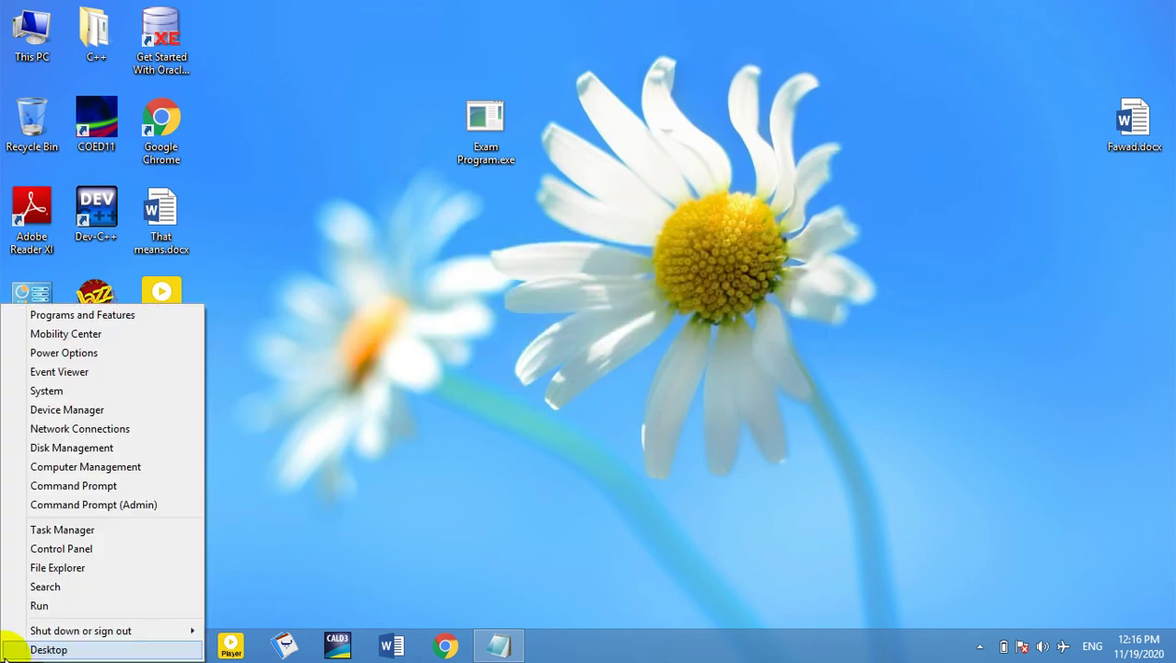
pyautogui.click(36, 605)
pyautogui.click(764, 319)
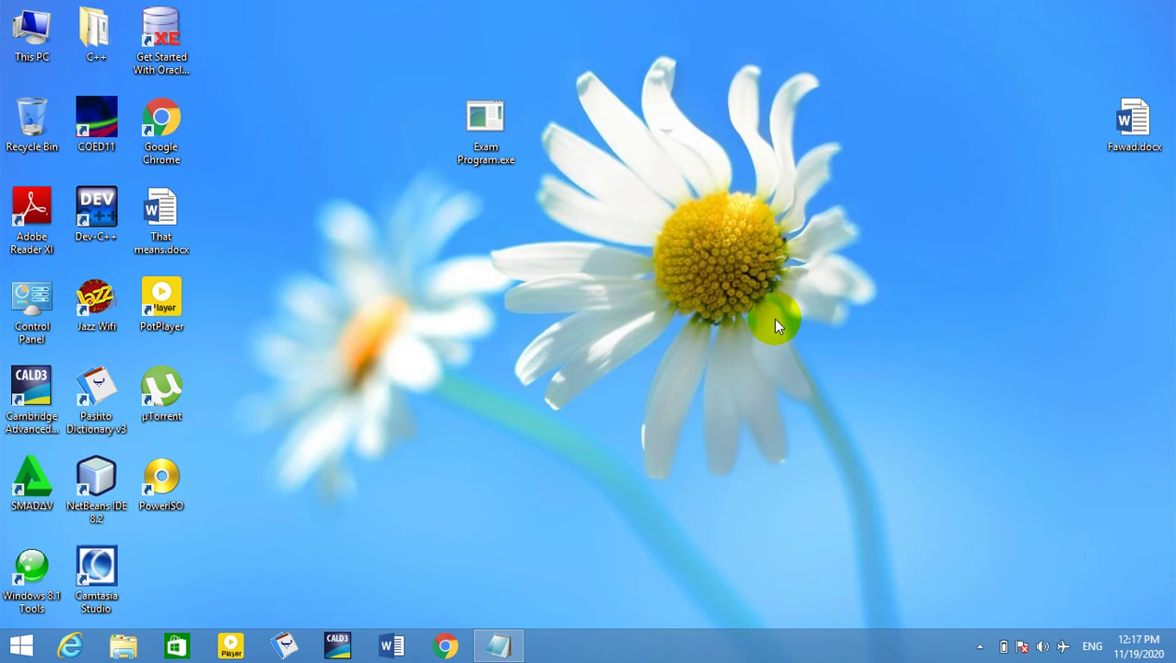
# - Create a desktop shortcut to gpedit.msc, keeping the suggested name
pyautogui.rightClick(693, 193)
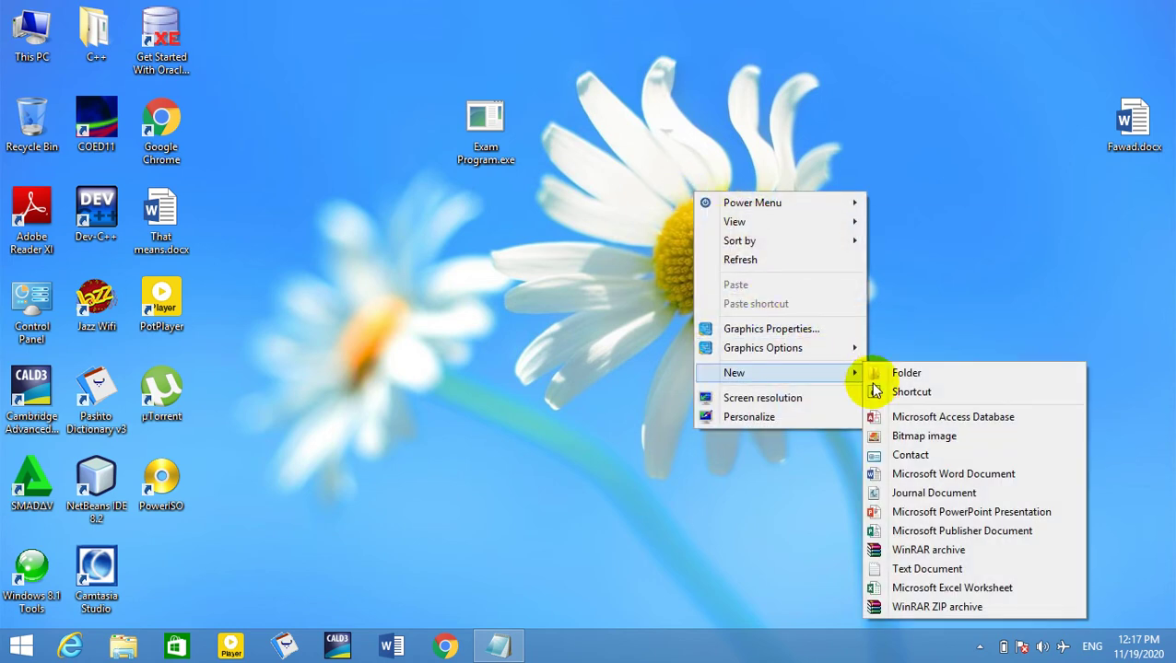
pyautogui.click(871, 393)
pyautogui.write('gpedit.msc')
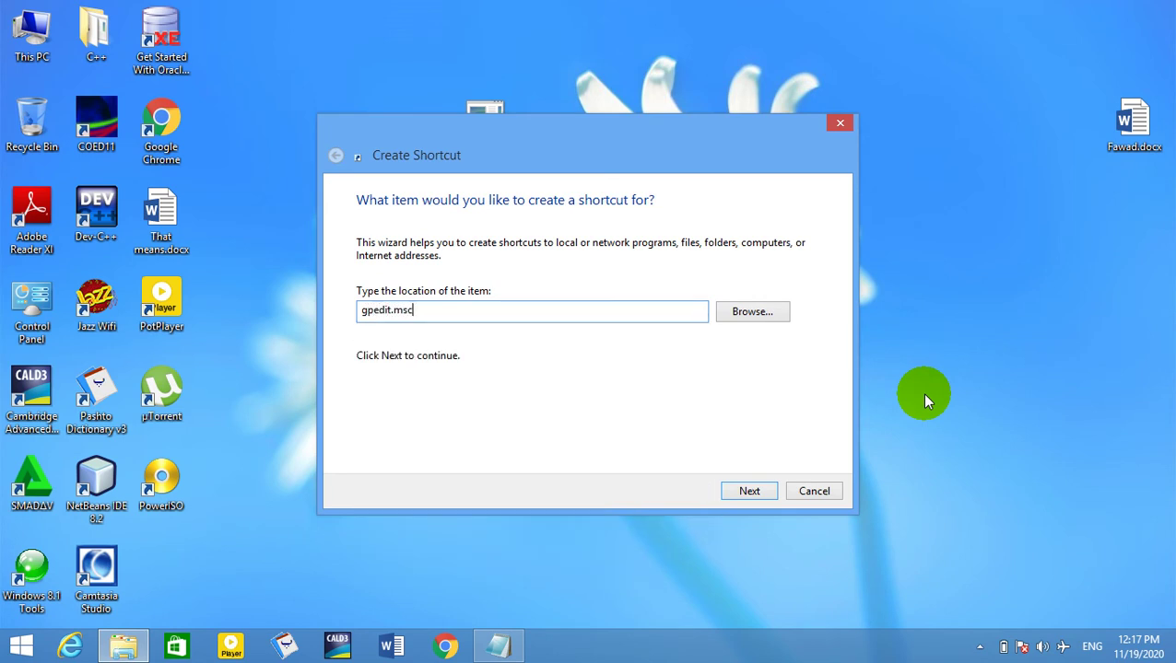
pyautogui.press('Return')
pyautogui.press('Return')
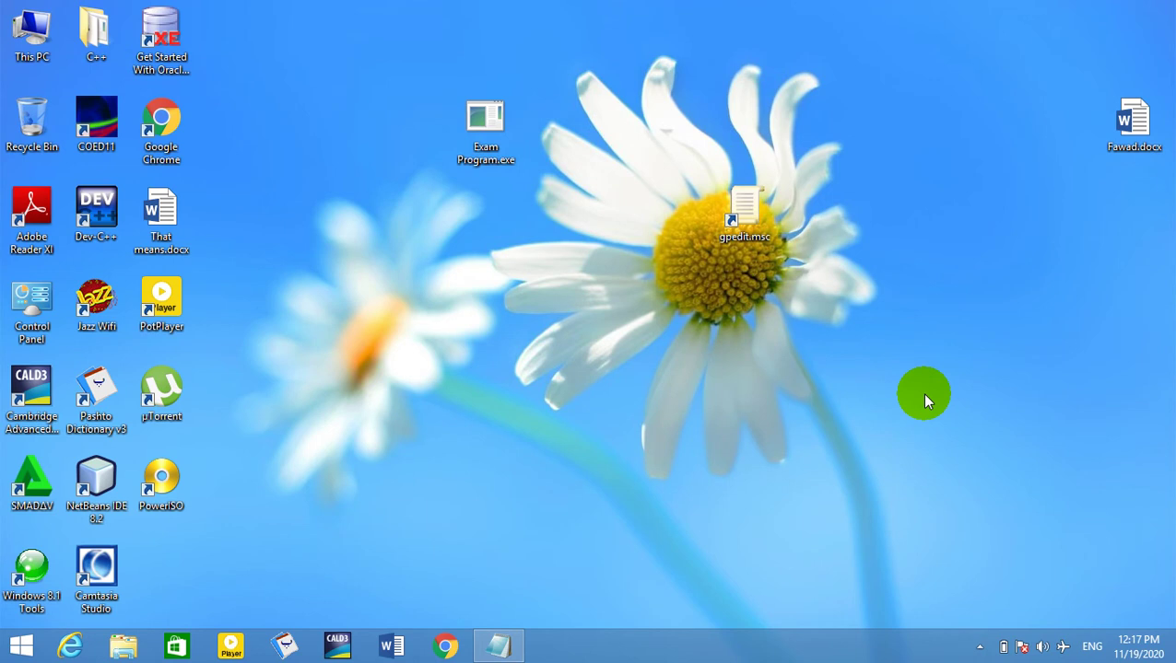
# - Open the Local Group Policy Editor from the desktop shortcut, close it, and delete the shortcut
pyautogui.doubleClick(746, 221)
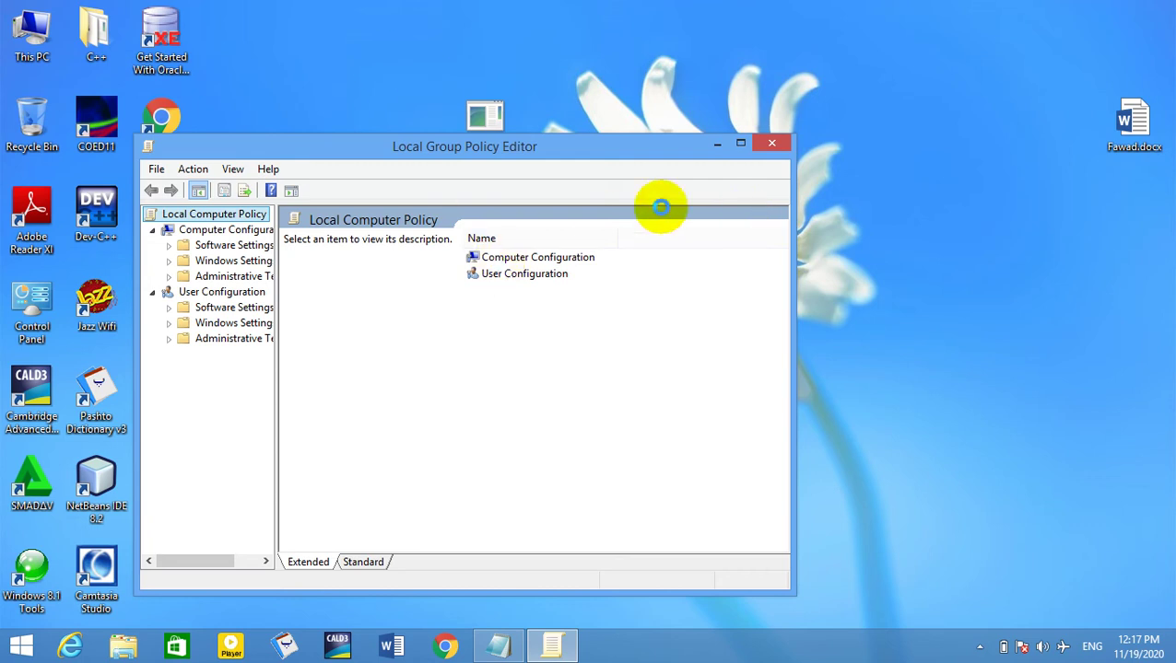
pyautogui.click(740, 143)
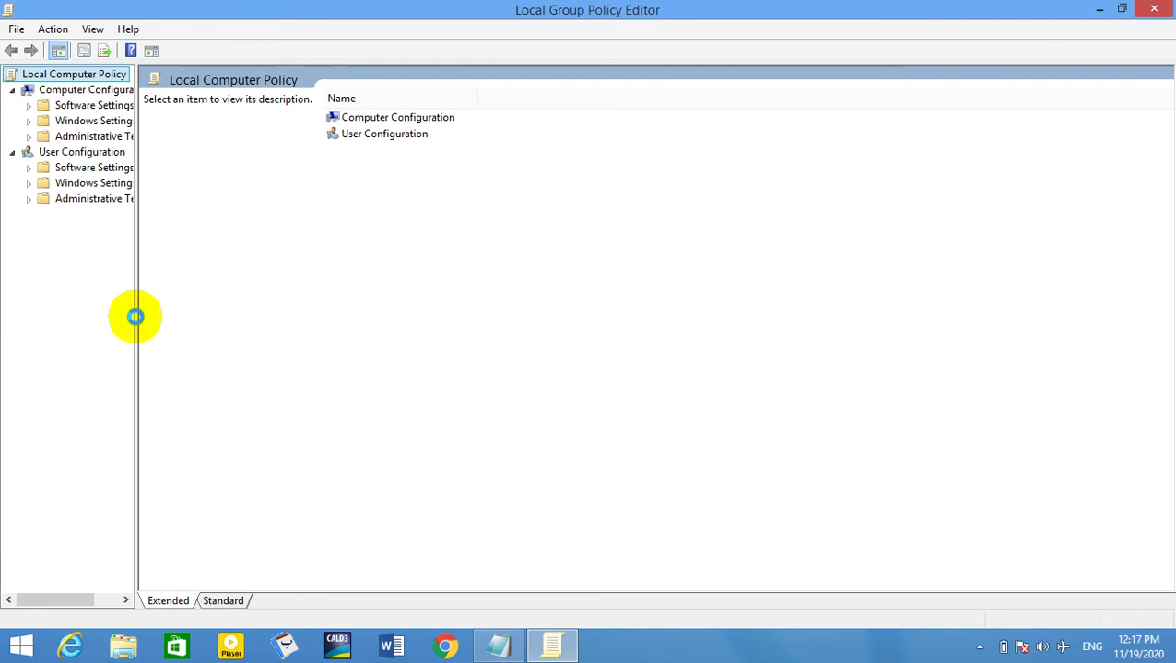
pyautogui.moveTo(136, 314); pyautogui.dragTo(219, 314)
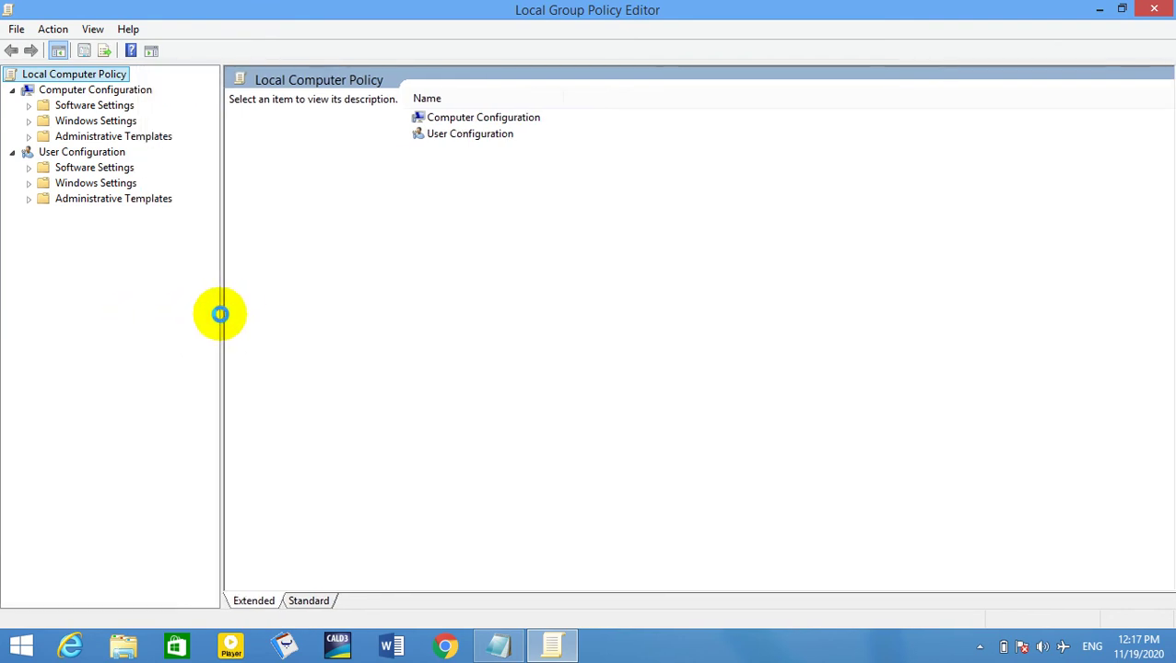
pyautogui.click(1154, 10)
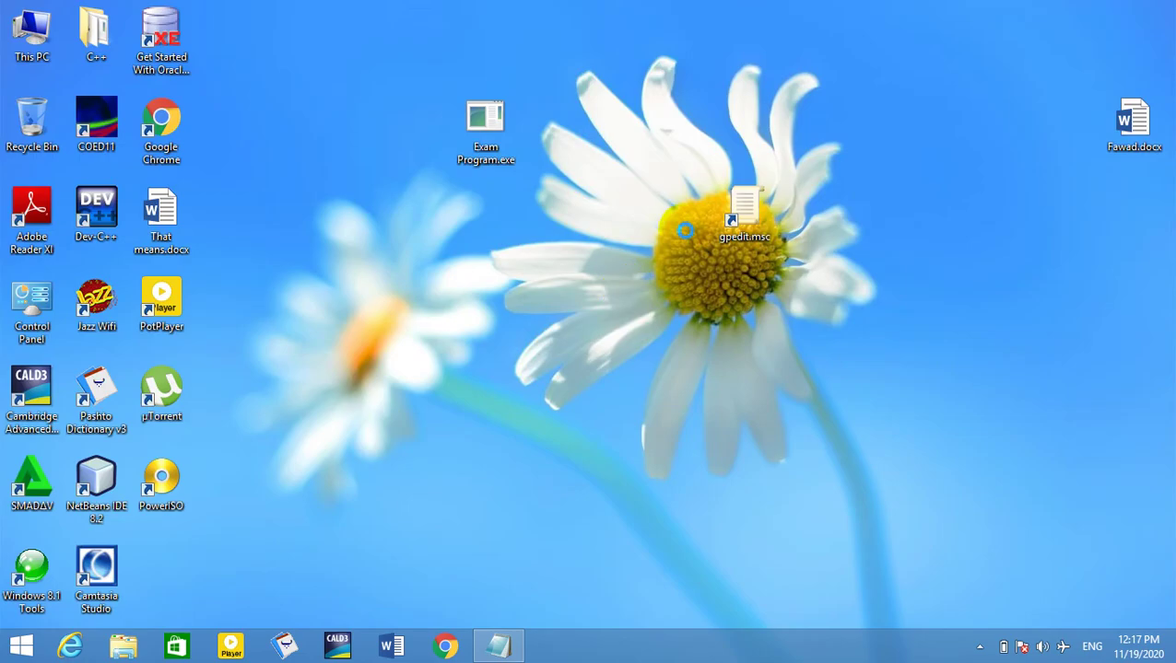
pyautogui.press('Delete')
# - Create a new desktop shortcut to gpedit.msc with the suggested name
pyautogui.rightClick(524, 266)
pyautogui.moveTo(696, 479)
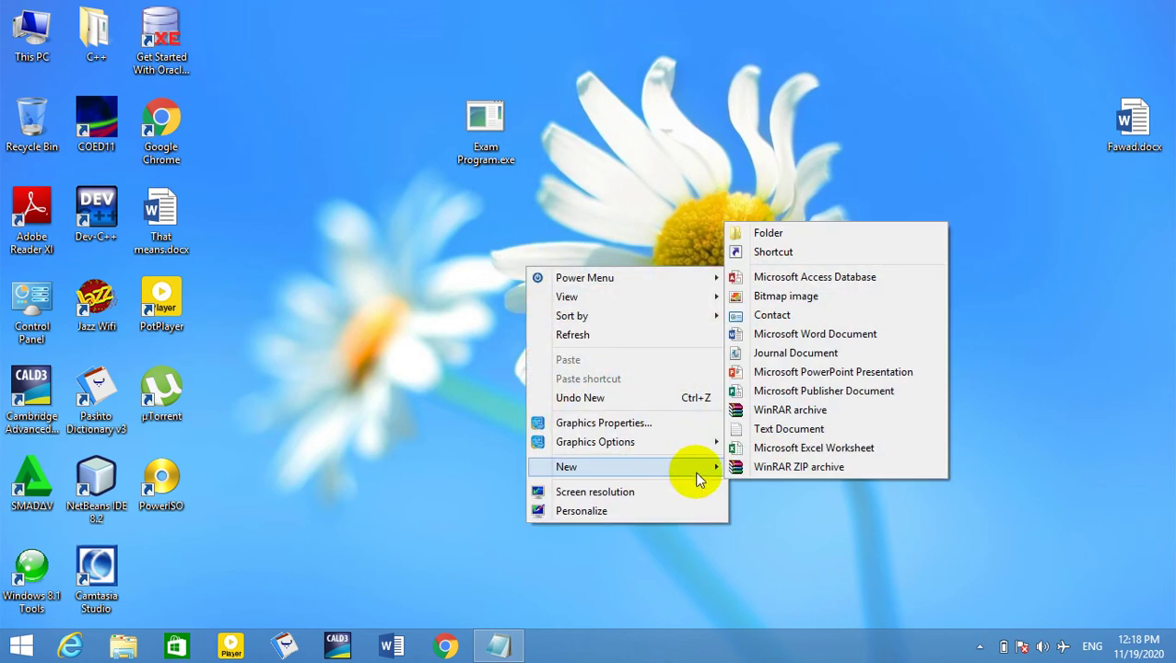
pyautogui.click(773, 253)
pyautogui.write('gpedt.msc')
pyautogui.press('BackSpace')
pyautogui.press('BackSpace')
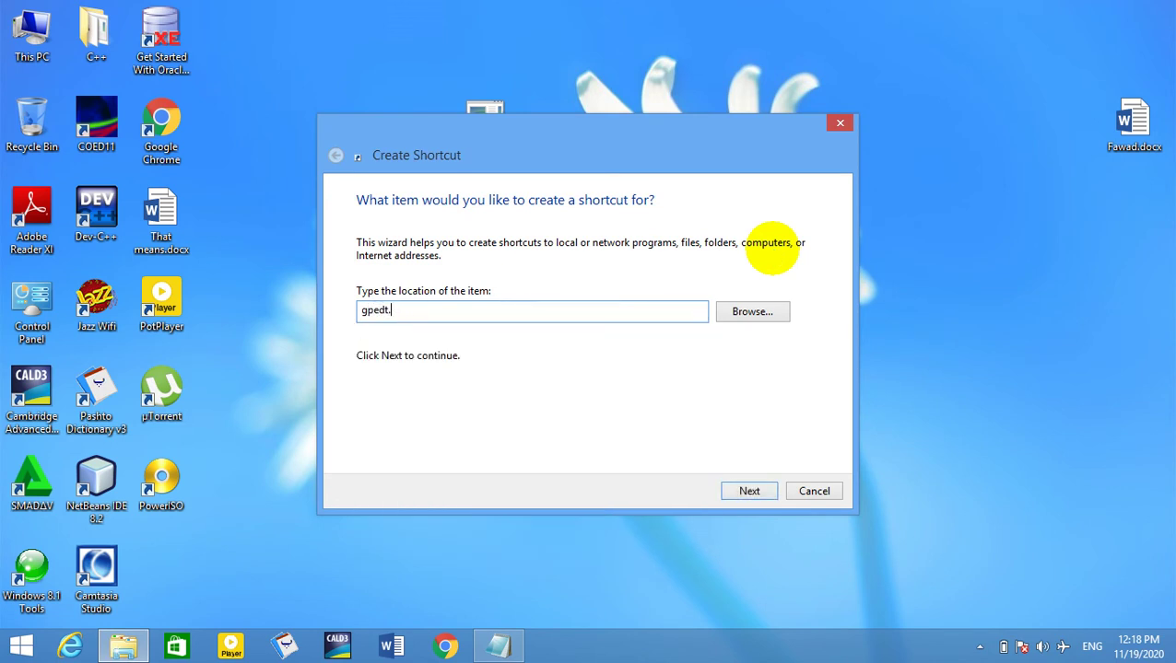
pyautogui.press('BackSpace')
pyautogui.press('BackSpace')
pyautogui.press('BackSpace')
pyautogui.press('BackSpace')
pyautogui.write('dit.,msc')
pyautogui.press('BackSpace')
pyautogui.press('BackSpace')
pyautogui.press('BackSpace')
pyautogui.press('BackSpace')
pyautogui.press('BackSpace')
pyautogui.write('.msc')
pyautogui.press('Return')
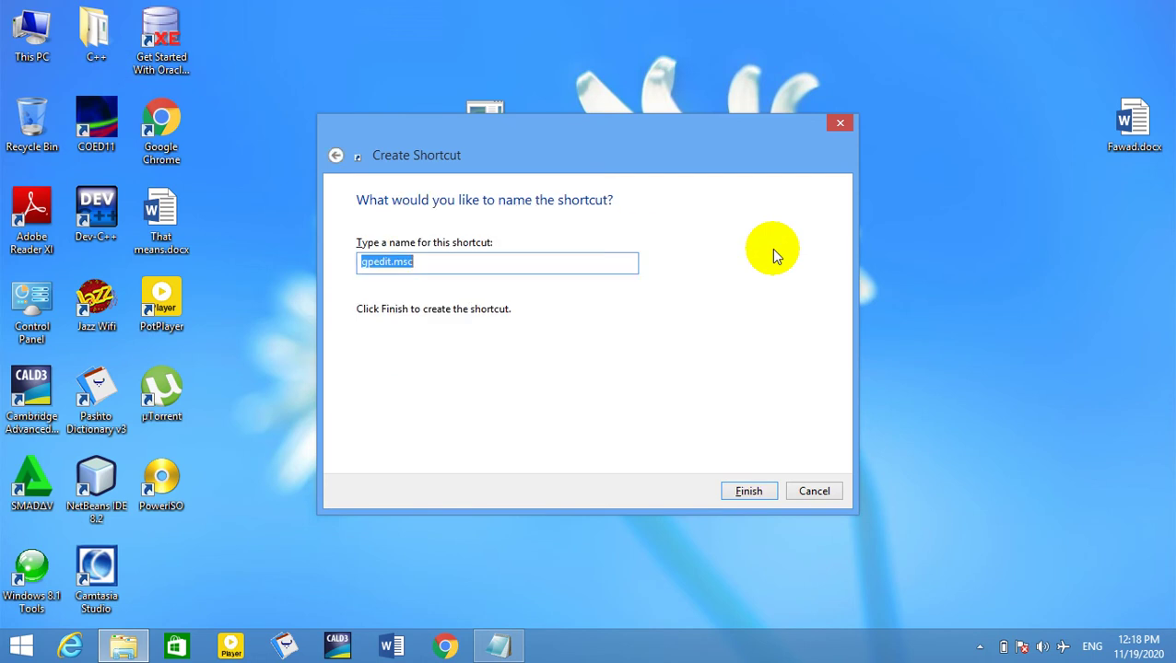
pyautogui.press('Return')
pyautogui.moveTo(577, 326); pyautogui.dragTo(642, 235)
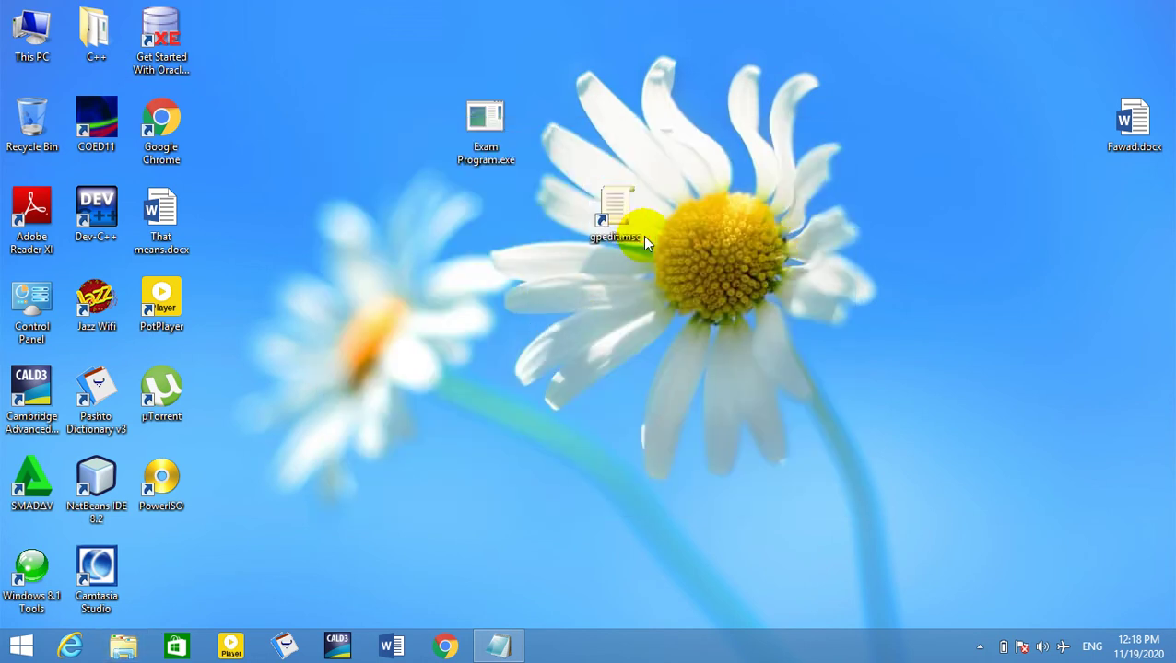
# - Open the maximized policy editor from the shortcut, widen the tree, and go to User Configuration > Administrative Templates > Start Menu and Taskbar
pyautogui.doubleClick(616, 219)
pyautogui.doubleClick(237, 338)
pyautogui.click(740, 143)
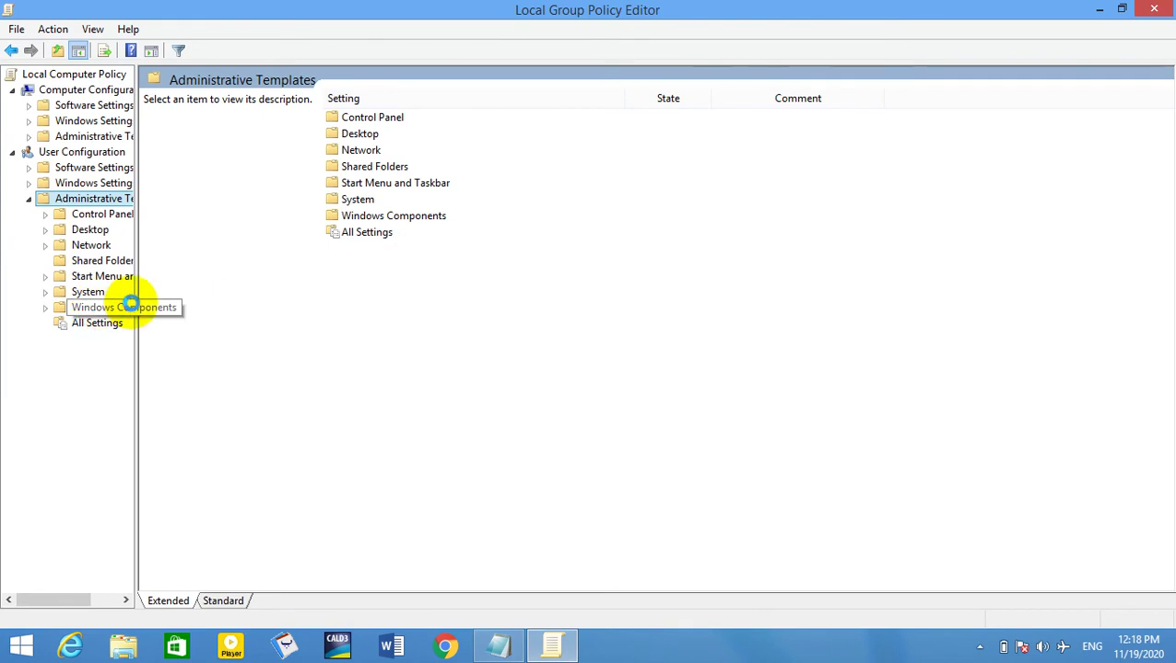
pyautogui.moveTo(135, 278); pyautogui.dragTo(342, 287)
pyautogui.doubleClick(161, 279)
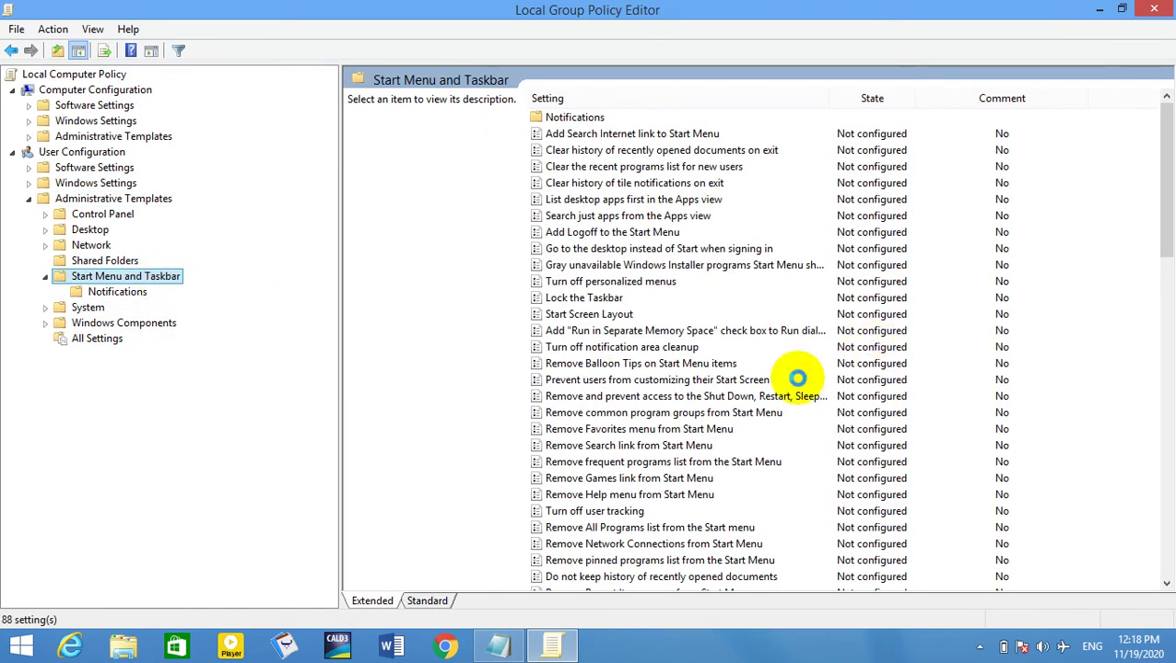
# - Set the "Remove Run menu from Start Menu" policy to Not Configured and confirm it
pyautogui.moveTo(1171, 189); pyautogui.dragTo(1165, 298)
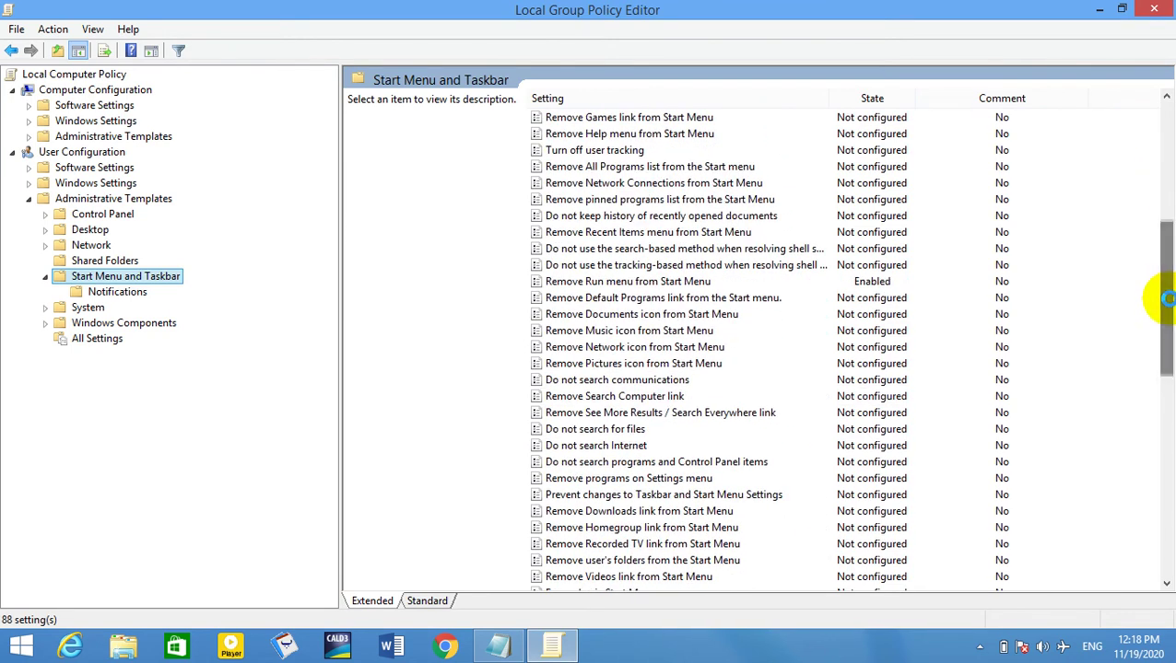
pyautogui.doubleClick(597, 280)
pyautogui.click(87, 152)
pyautogui.click(484, 596)
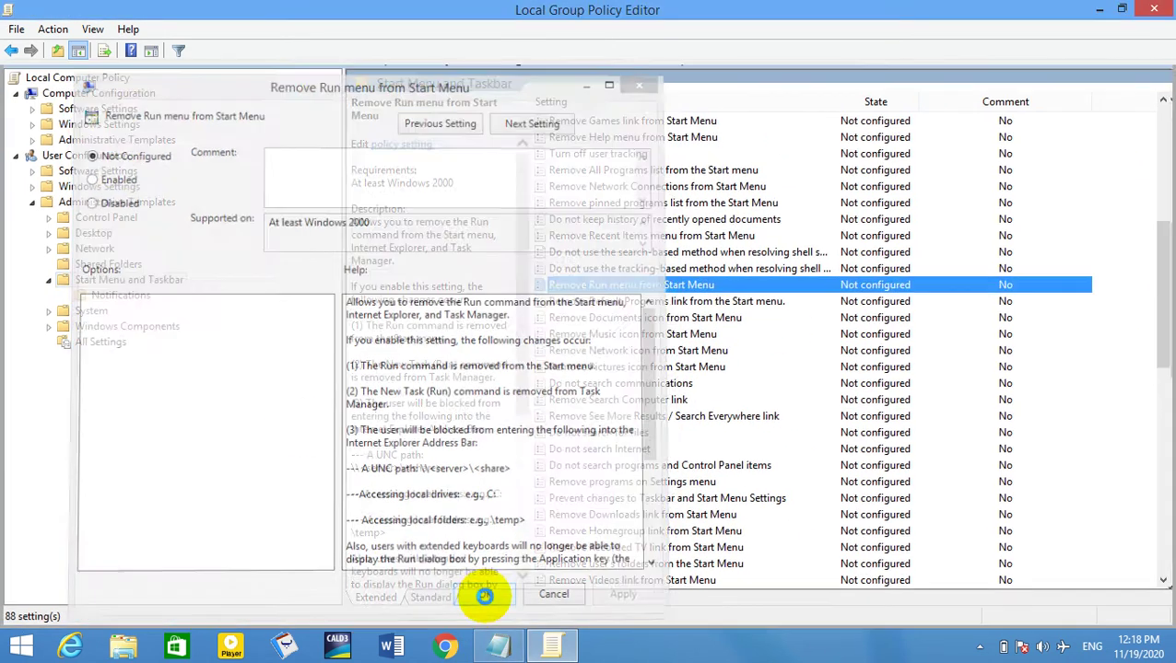
# - Close the policy editor, refresh the desktop, and open the Run dialog to check that it works, then close it
pyautogui.click(1154, 8)
pyautogui.rightClick(564, 170)
pyautogui.click(606, 238)
pyautogui.press('super+r')
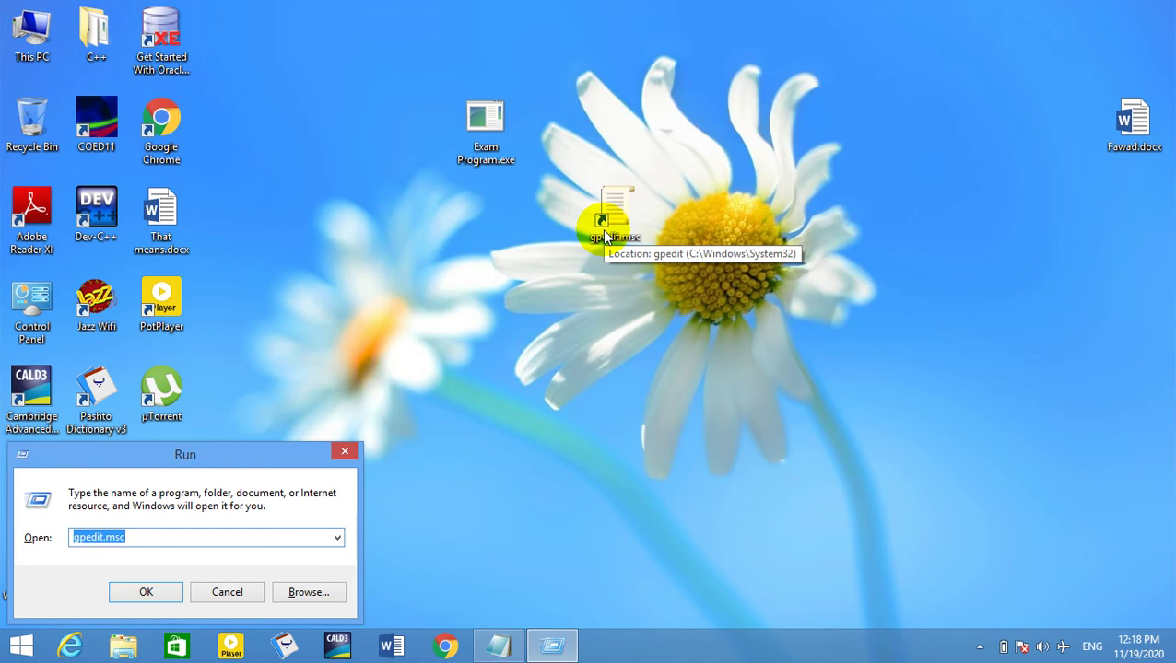
pyautogui.click(345, 450)
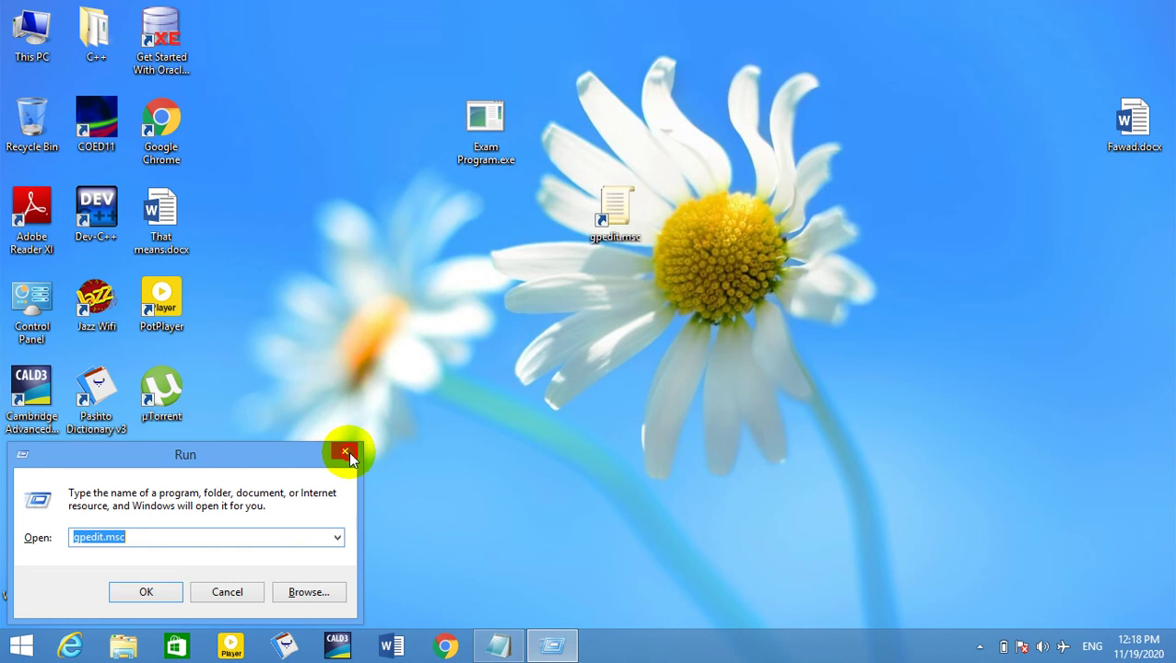
# - Search Windows for "gpe" and close the search
pyautogui.press('super+s')
pyautogui.write('gp')
pyautogui.press('BackSpace')
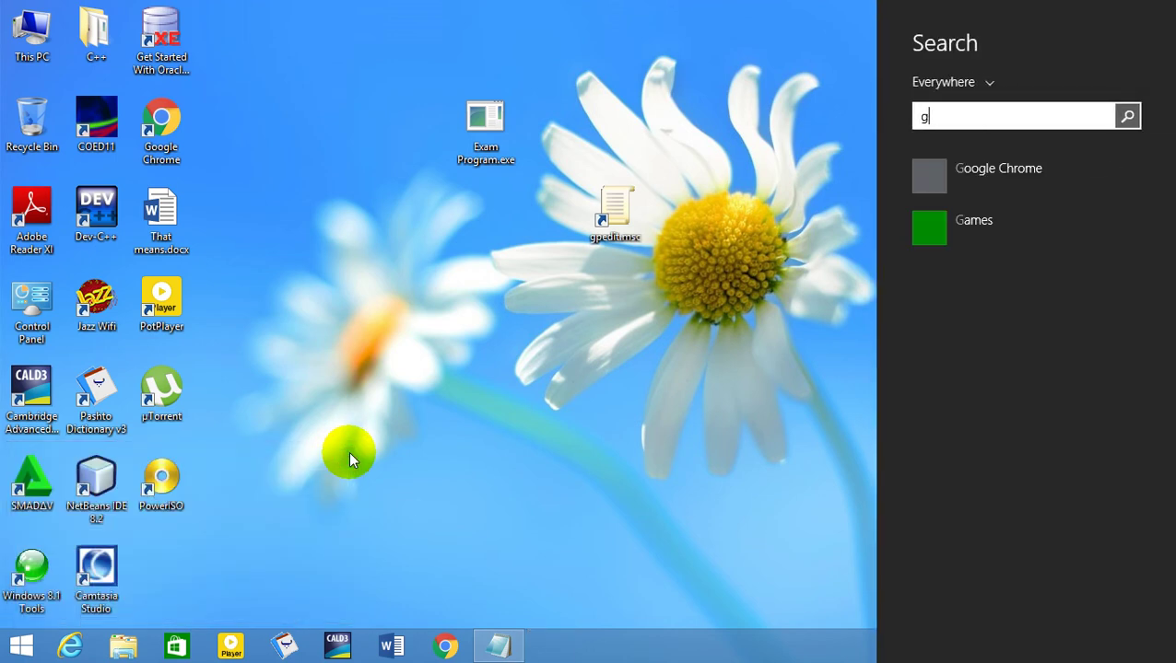
pyautogui.write('pe')
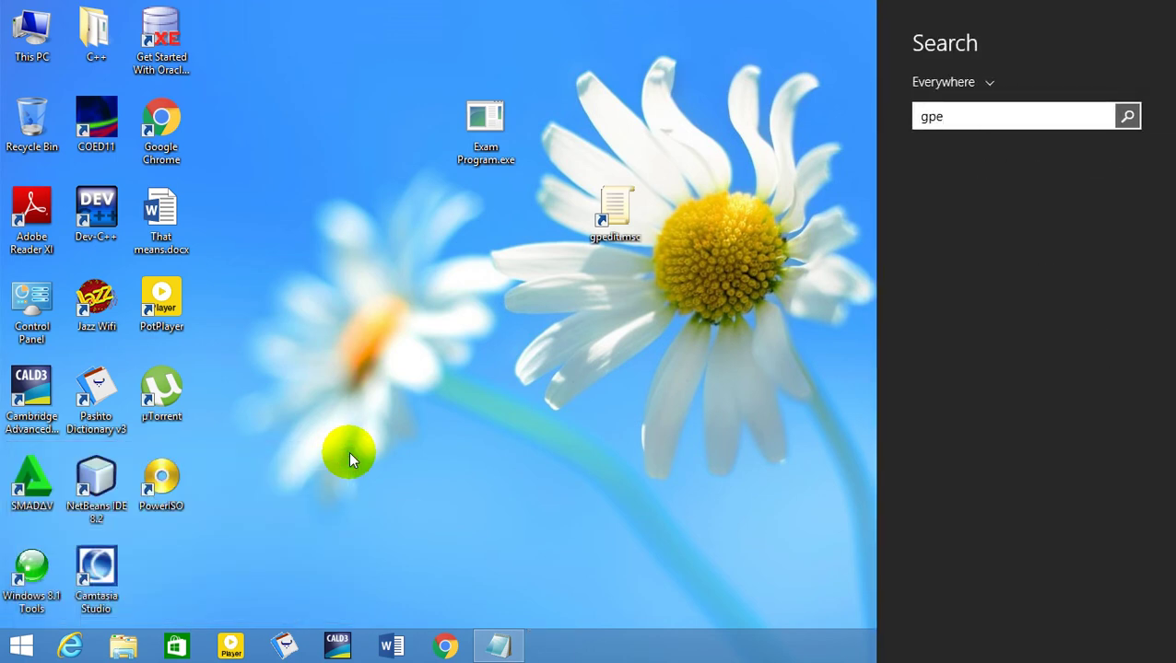
pyautogui.click(573, 270)
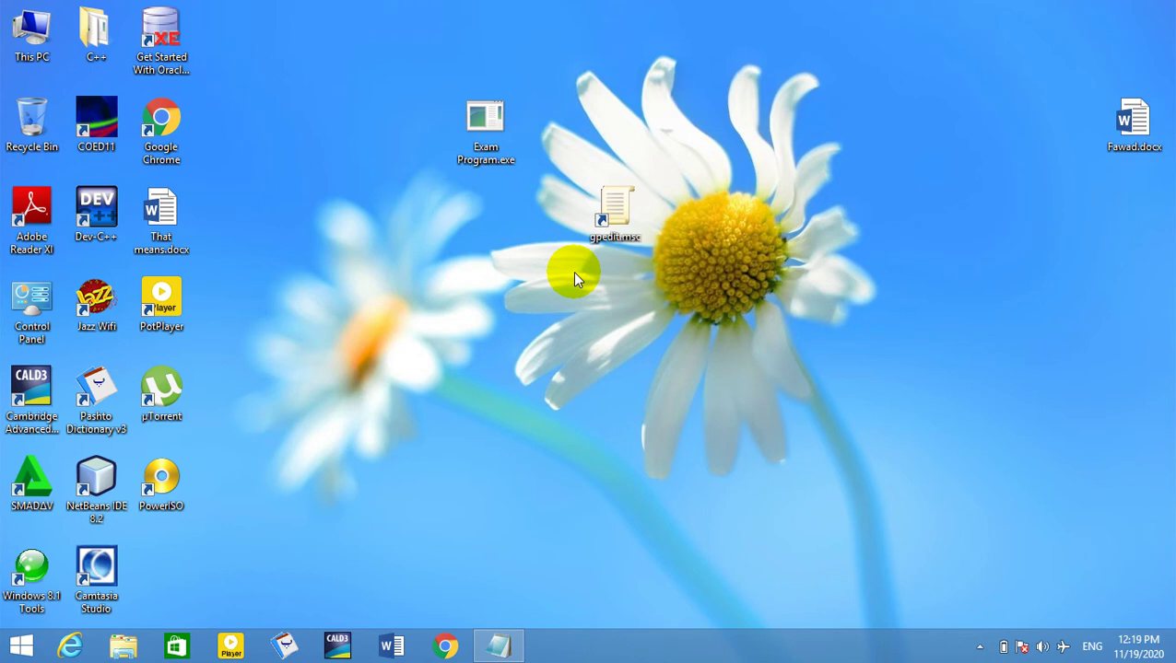
# - Permanently delete the gpedit.msc shortcut from the desktop
pyautogui.click(104, 308)
pyautogui.click(97, 396)
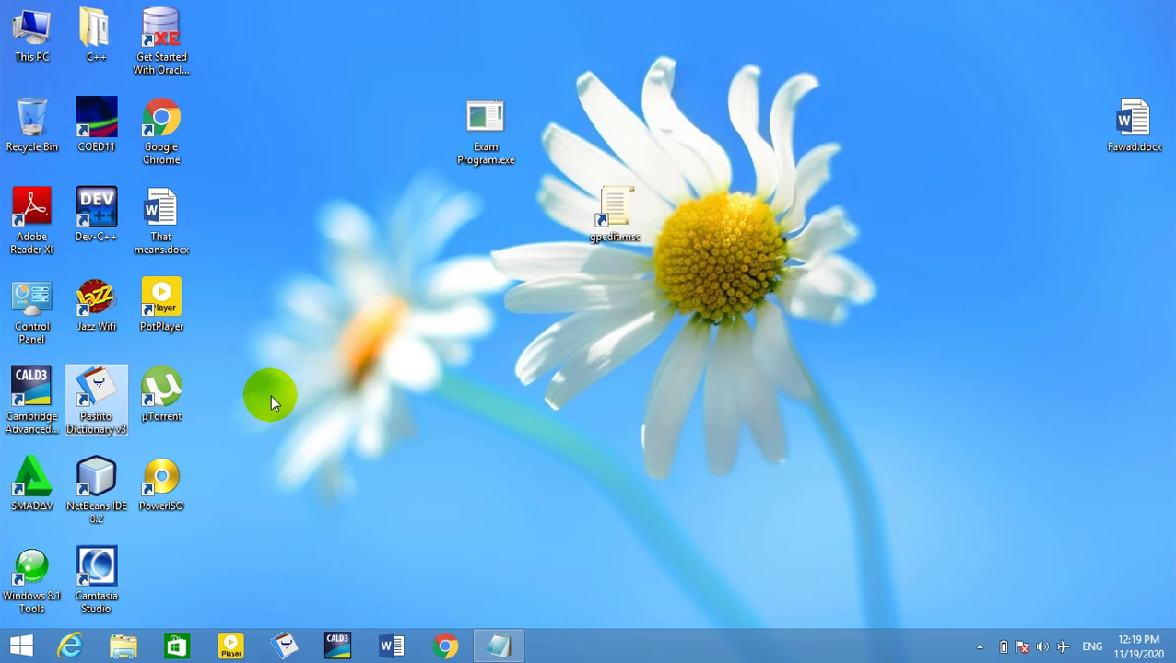
pyautogui.click(615, 214)
pyautogui.hotkey('shift', 'Delete')
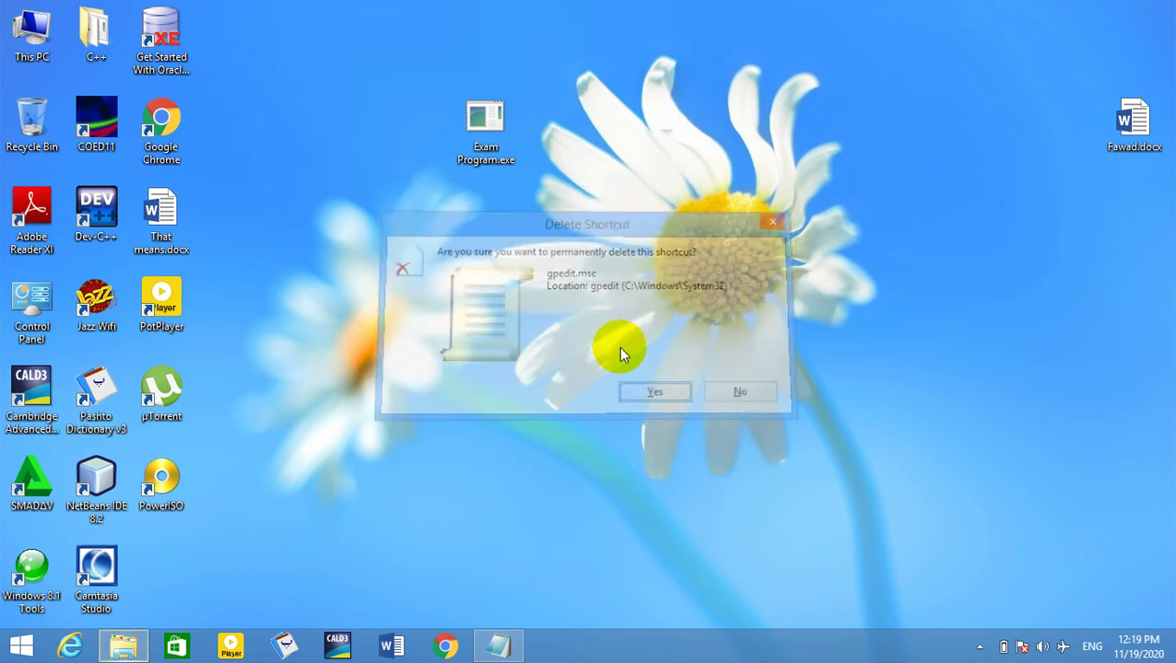
pyautogui.press('Return')
# - Switch to the Notepad note and add a separator line of equals signs, the heading "office", and the entry "1. Word ---->"
pyautogui.click(493, 642)
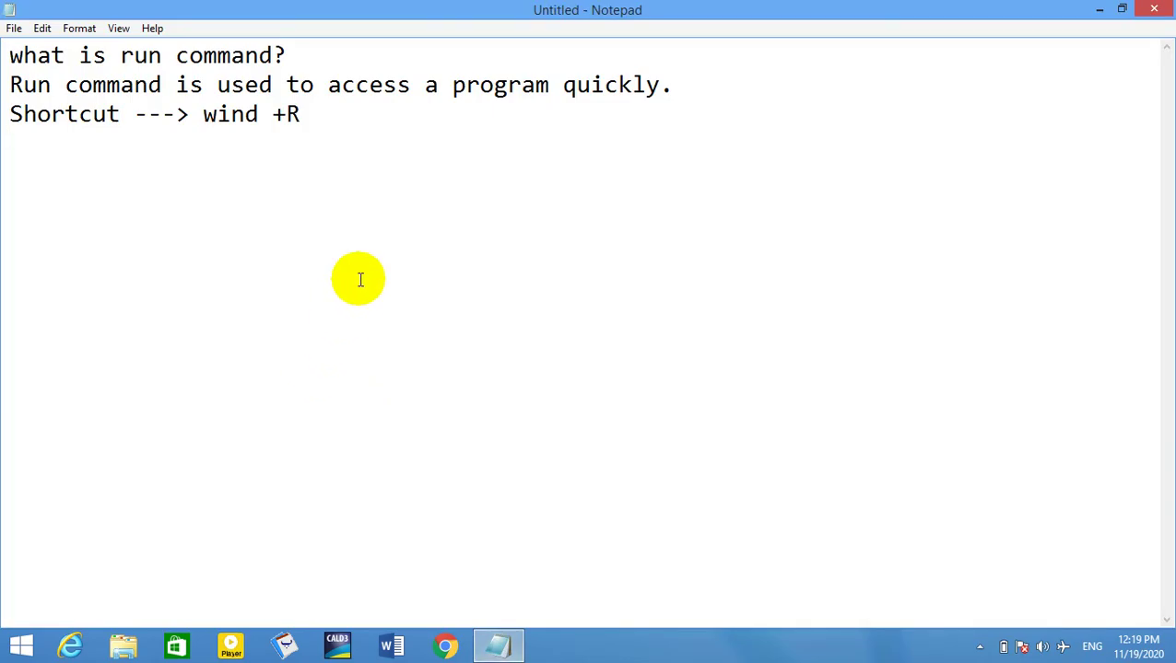
pyautogui.write('========================================')
pyautogui.press('Return')
pyautogui.write('p')
pyautogui.press('BackSpace')
pyautogui.write('office')
pyautogui.press('Return')
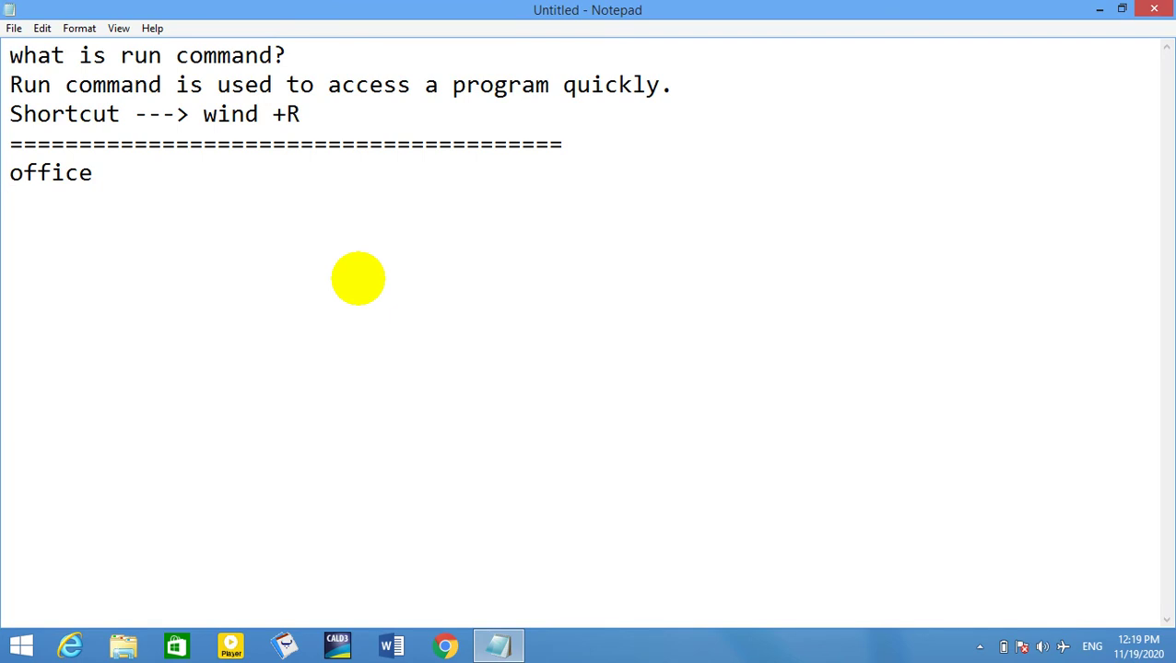
pyautogui.write('1. Word ---->')
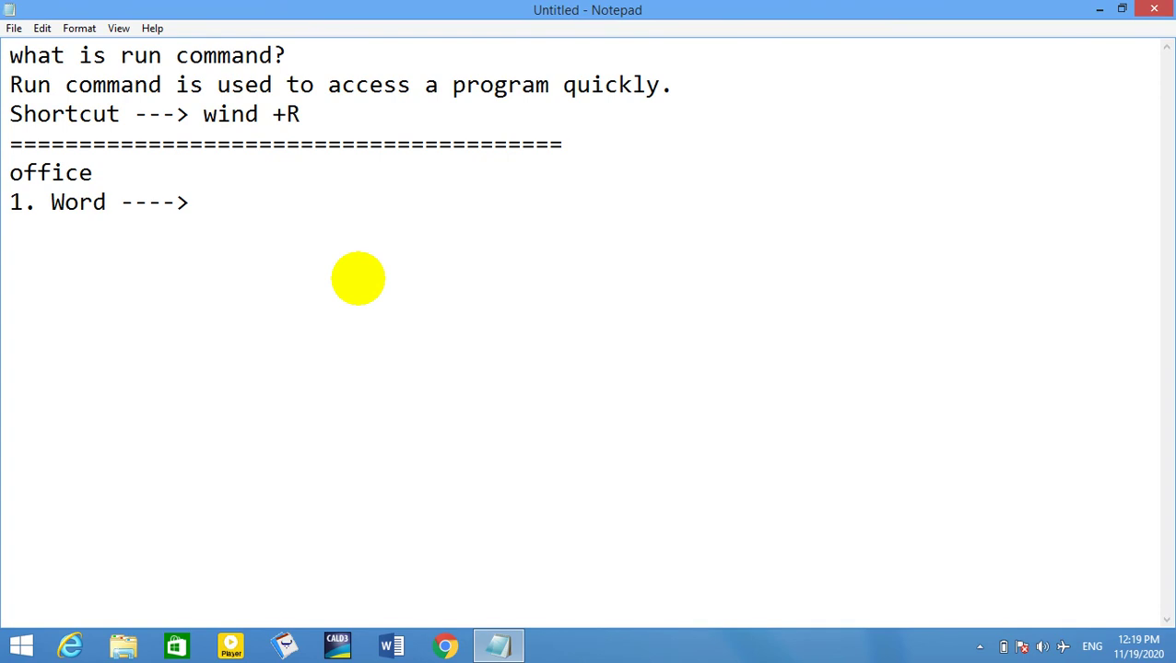
# - Try to launch Word by running the command "word", then dismiss the message and the Run dialog
pyautogui.press('super+r')
pyautogui.write('word')
pyautogui.press('Return')
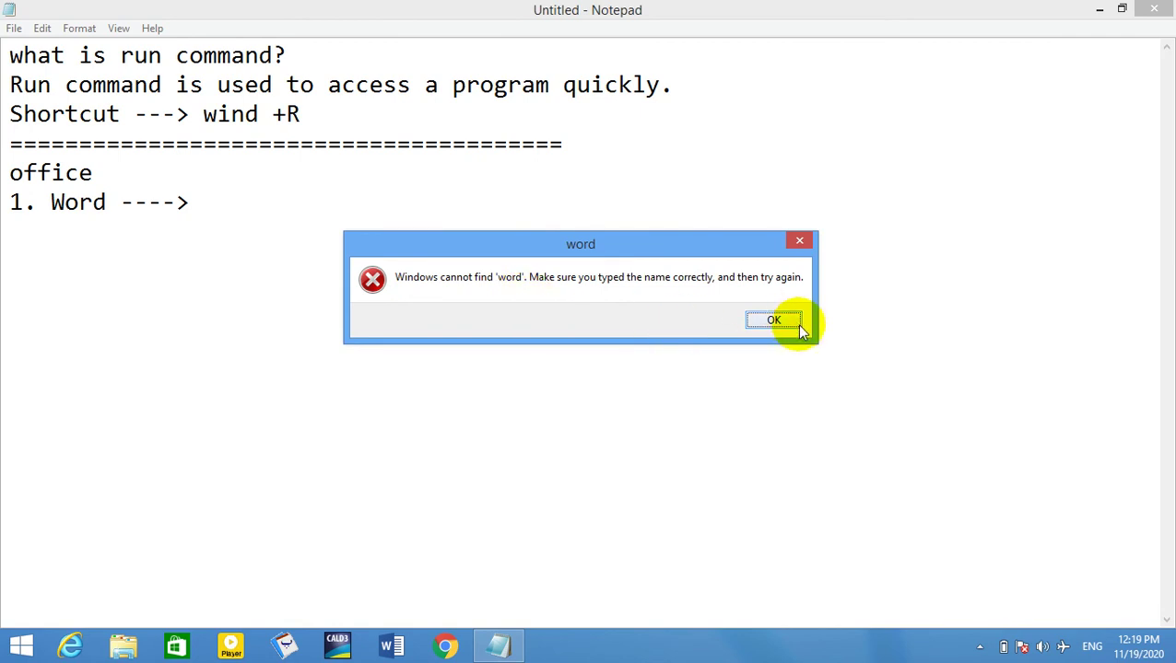
pyautogui.click(775, 321)
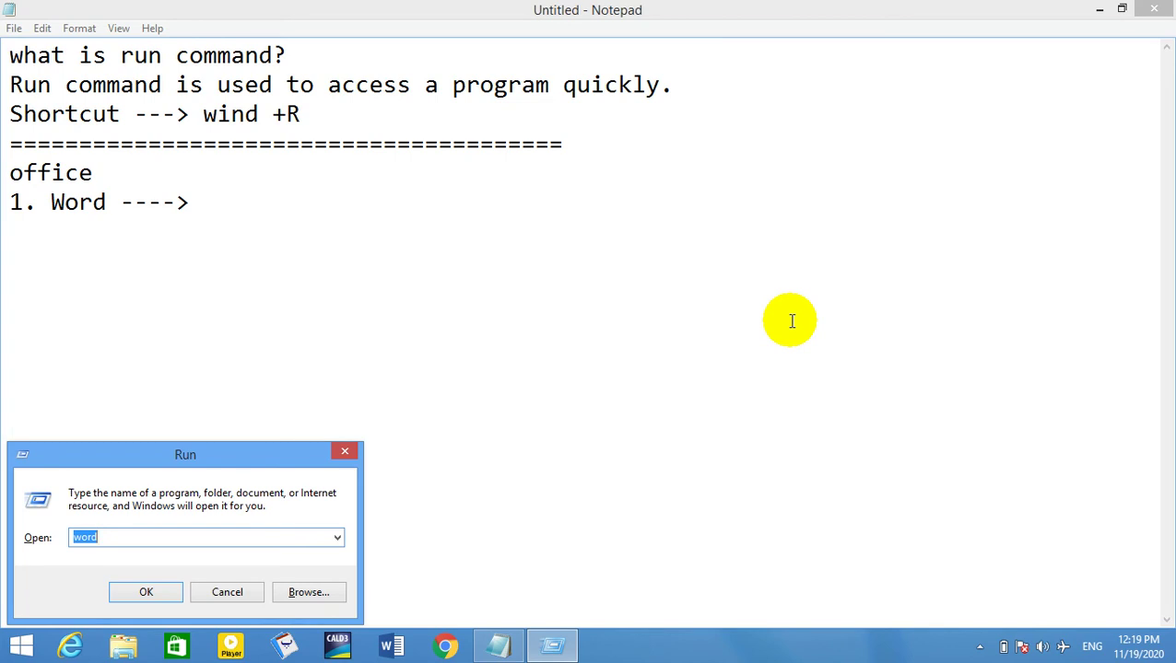
pyautogui.click(231, 591)
# - Complete the Word entry in the note with the command "winword" and start a new line
pyautogui.click(221, 224)
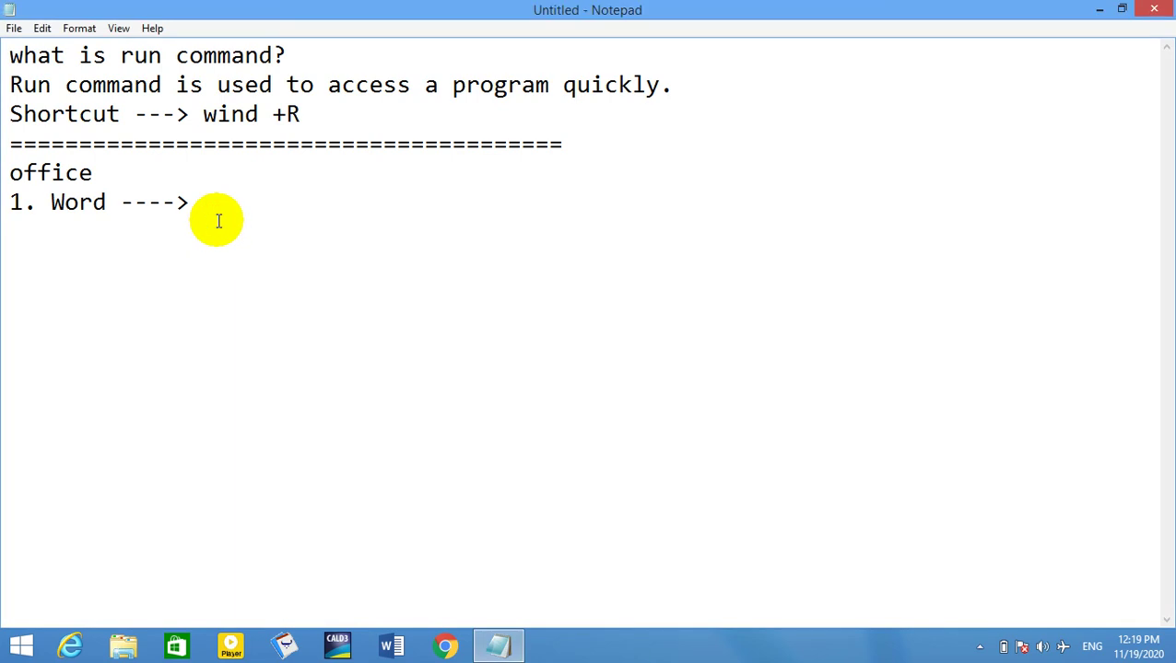
pyautogui.write('winro')
pyautogui.press('BackSpace')
pyautogui.press('BackSpace')
pyautogui.write('wrod')
pyautogui.press('Return')
pyautogui.press('BackSpace')
pyautogui.press('BackSpace')
pyautogui.press('BackSpace')
pyautogui.press('BackSpace')
pyautogui.write('ord')
pyautogui.press('Return')
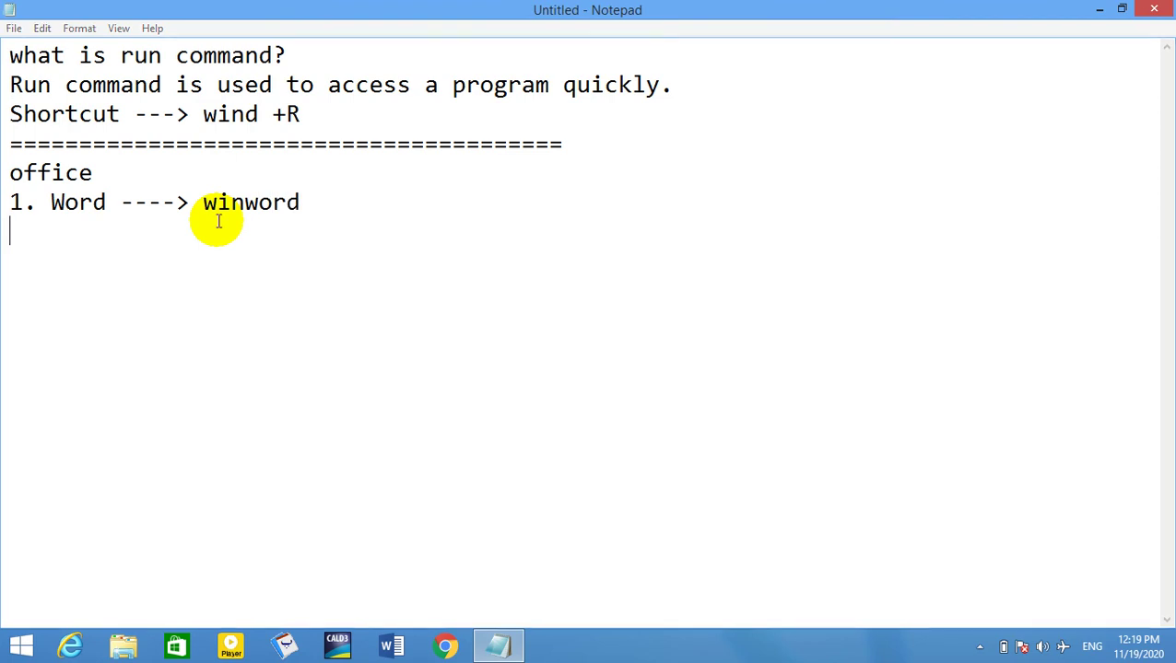
# - Launch Word with the Run command "winword", then close it
pyautogui.press('super+r')
pyautogui.press('BackSpace')
pyautogui.write('winwr')
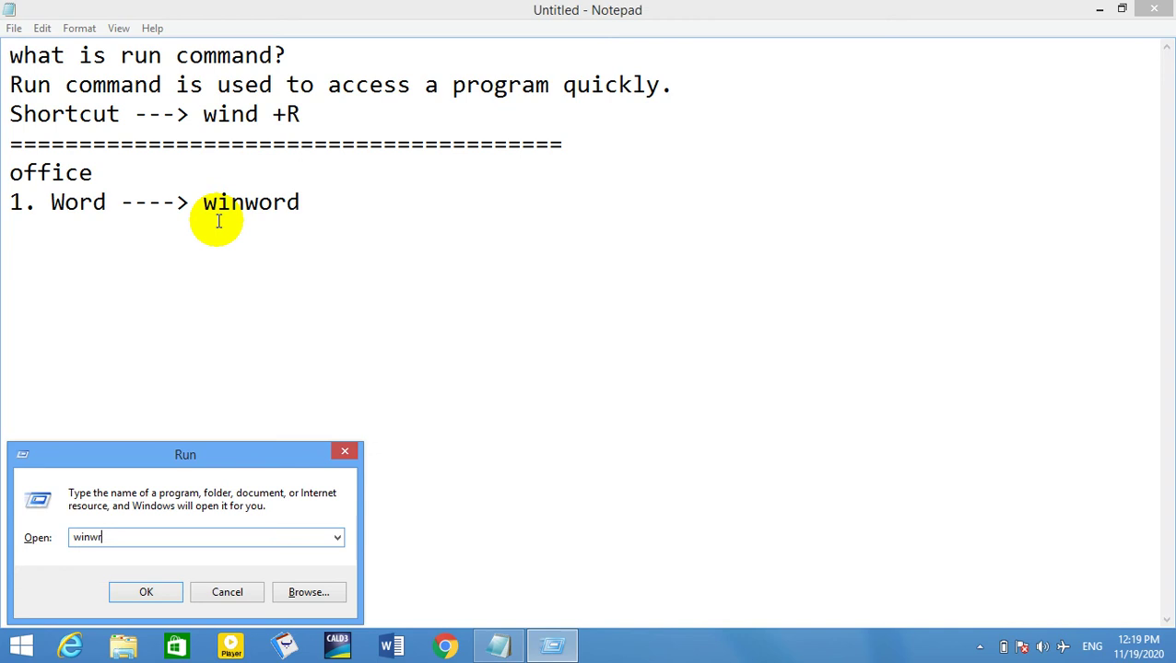
pyautogui.press('BackSpace')
pyautogui.write('ord')
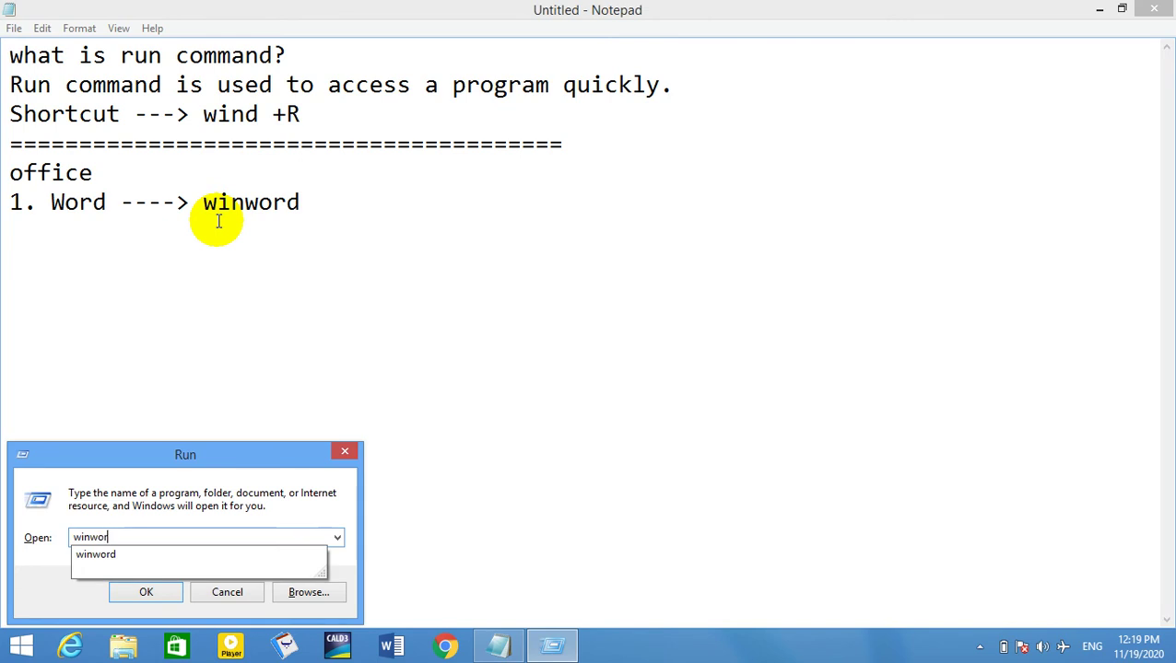
pyautogui.press('Return')
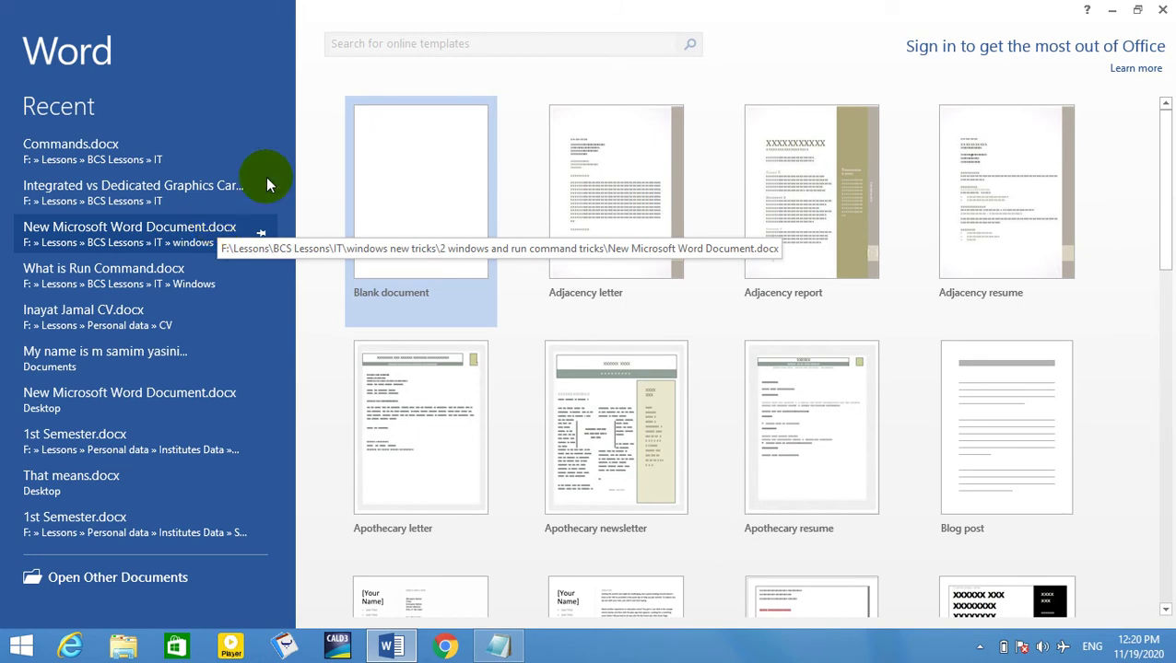
pyautogui.click(1162, 9)
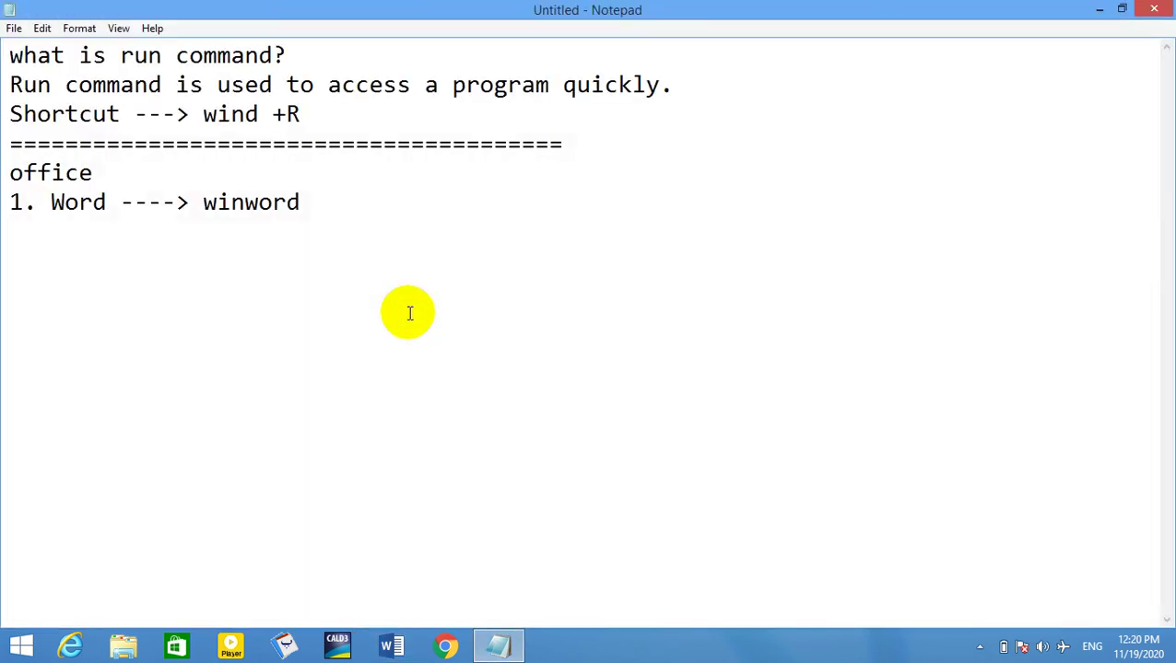
# - Add the entry "2. Excel ----> Excel" to the note and start a new line
pyautogui.write('2. Excel')
pyautogui.click(979, 647)
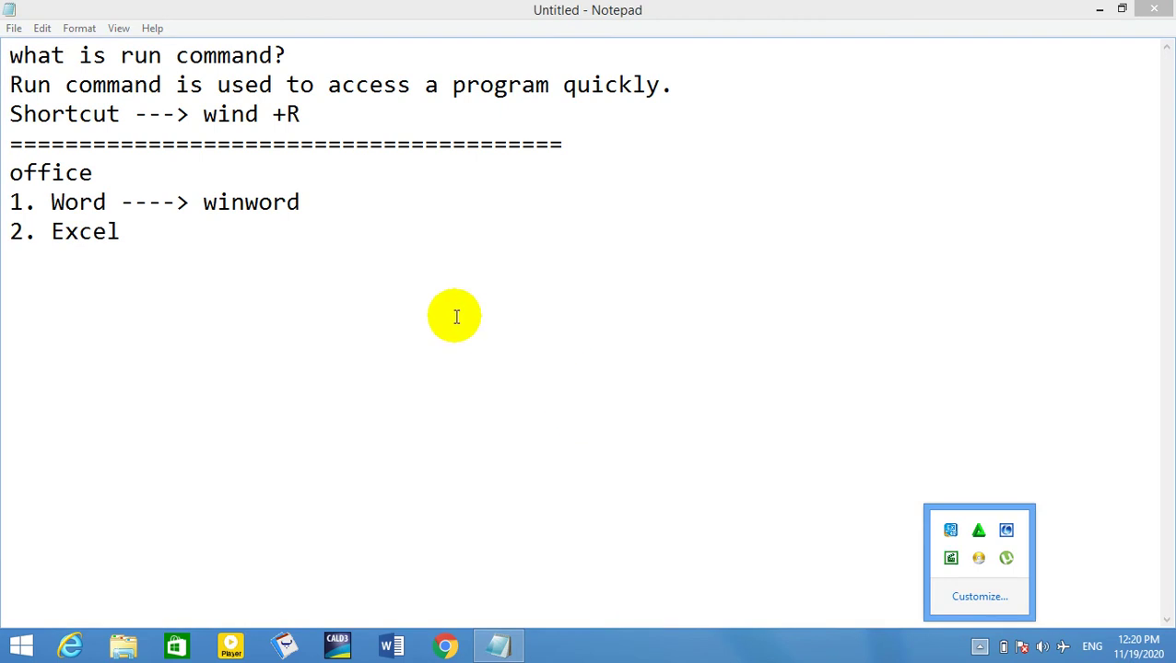
pyautogui.click(185, 246)
pyautogui.write('----> ')
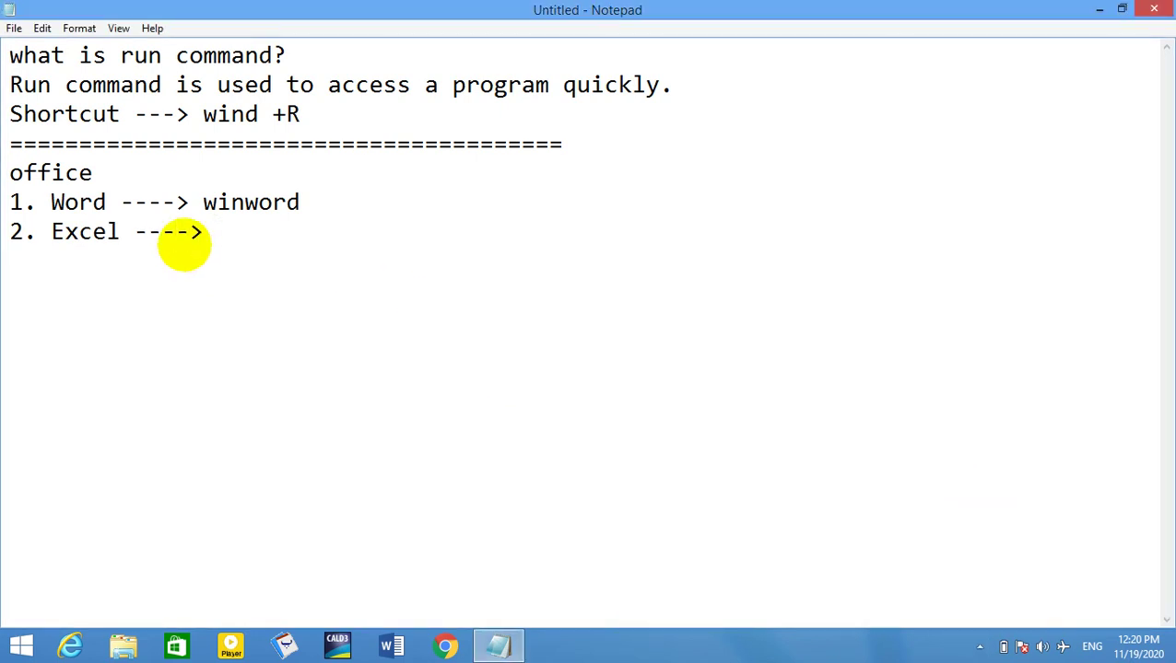
pyautogui.write('Excel')
pyautogui.press('Return')
# - Launch Excel with the Run command "excel", then close it
pyautogui.press('super+r')
pyautogui.press('super+e')
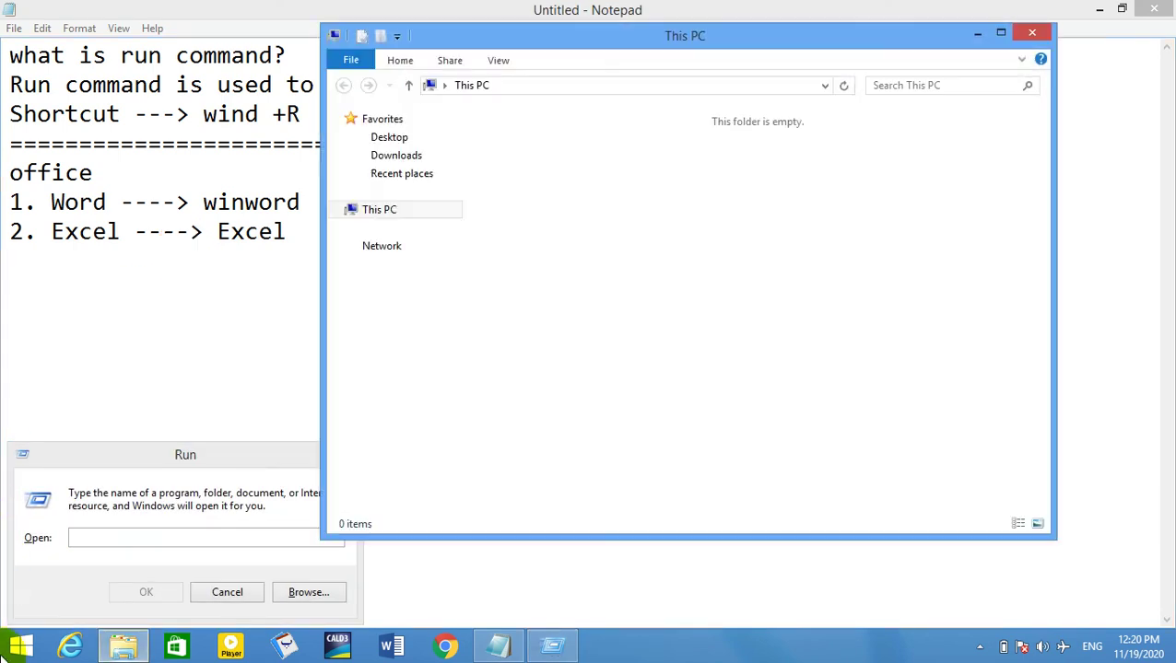
pyautogui.click(1038, 35)
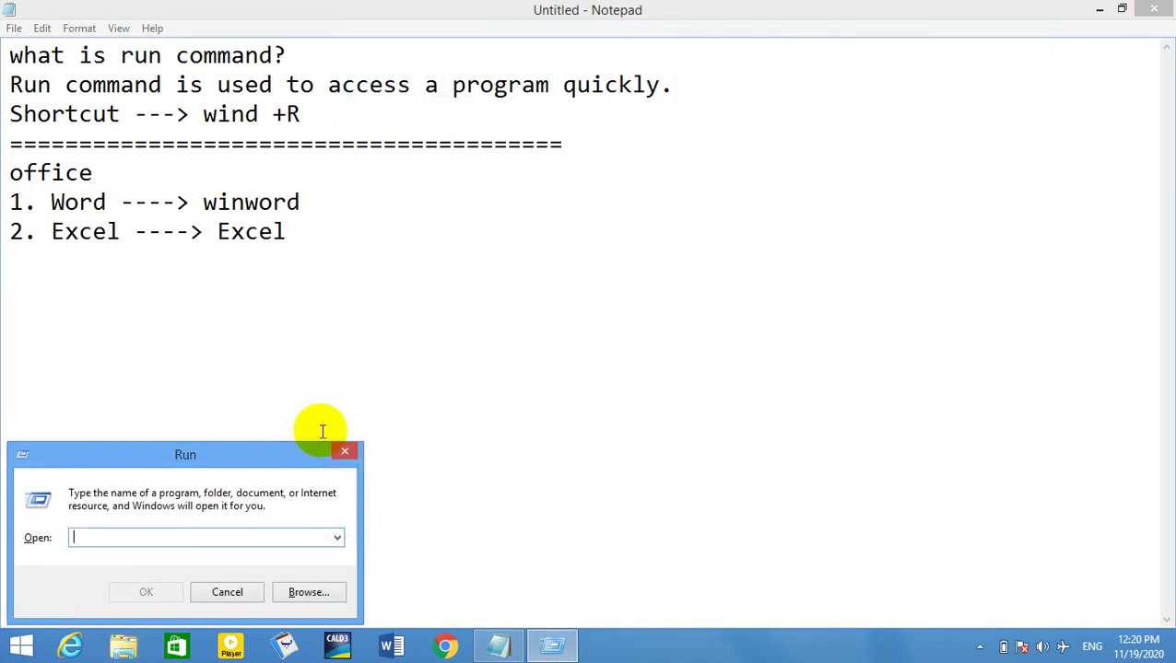
pyautogui.click(234, 536)
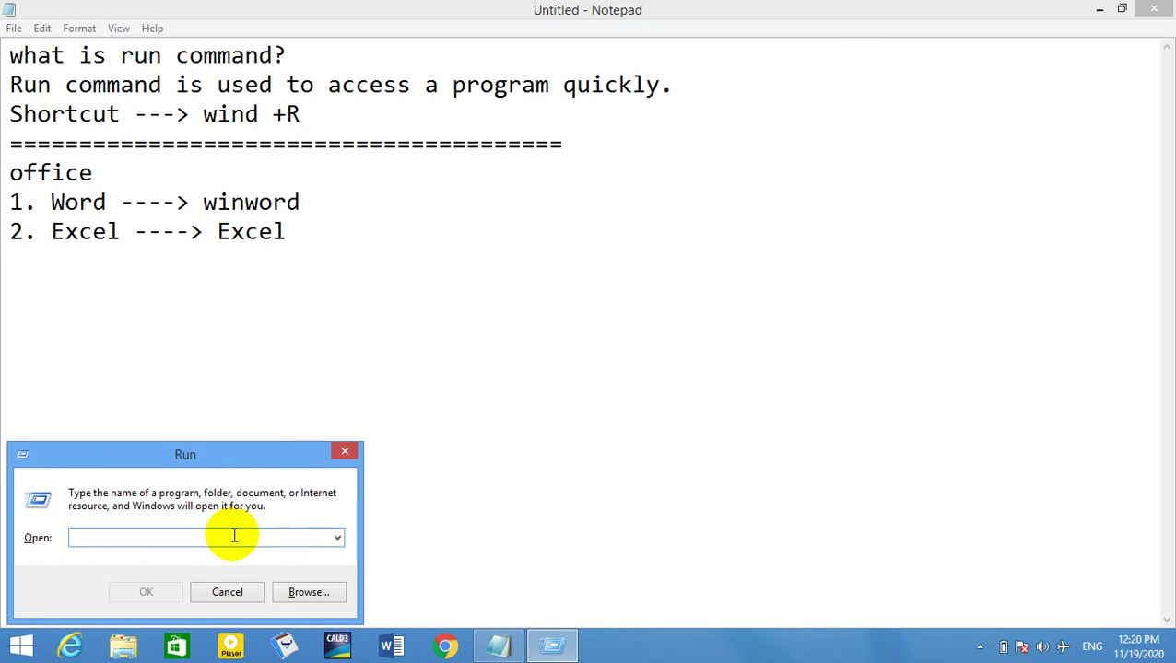
pyautogui.write('excel')
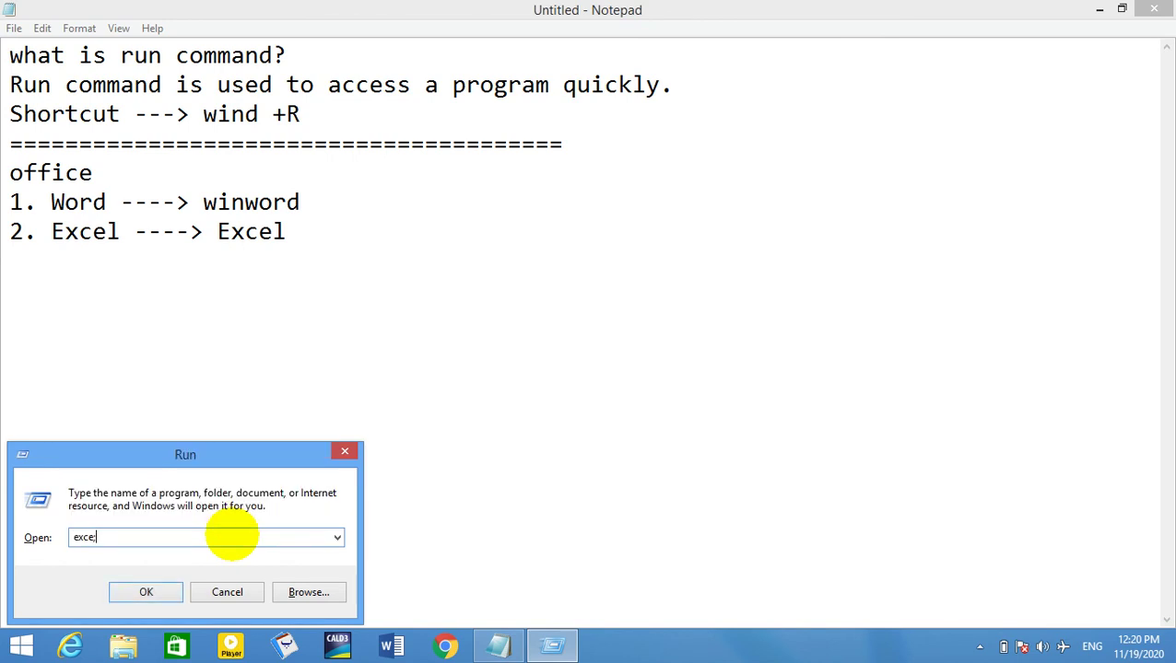
pyautogui.press('Return')
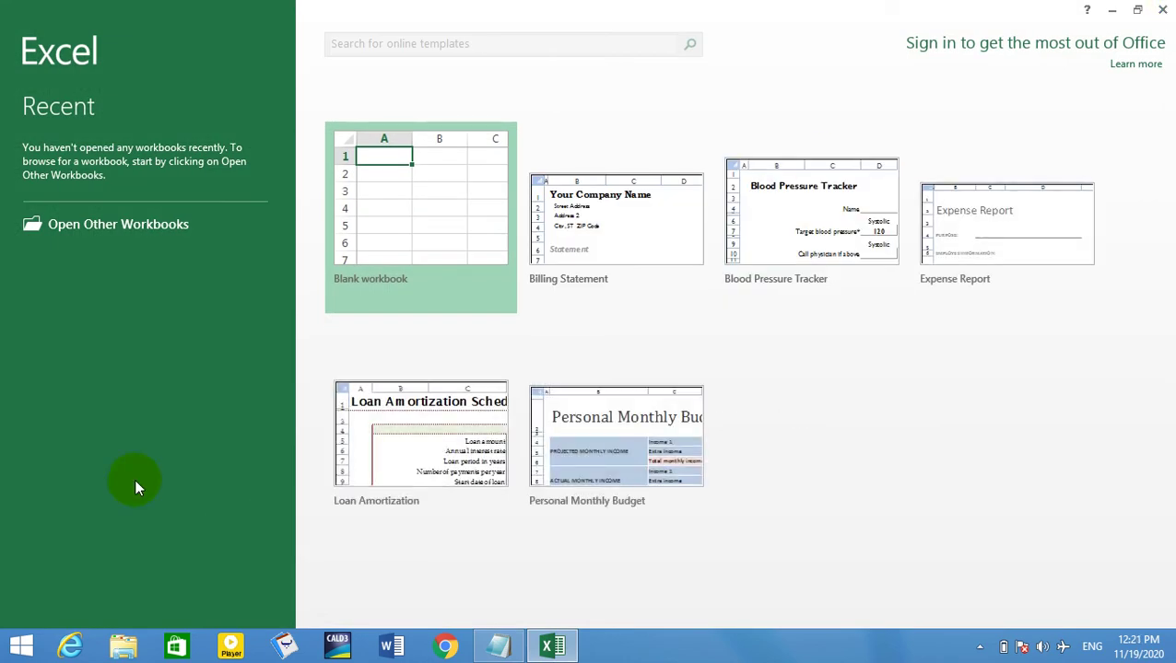
pyautogui.hotkey('alt', 'F4')
# - Add the entry "3. Power point ---> Powerpnt" to the note
pyautogui.write('3. P')
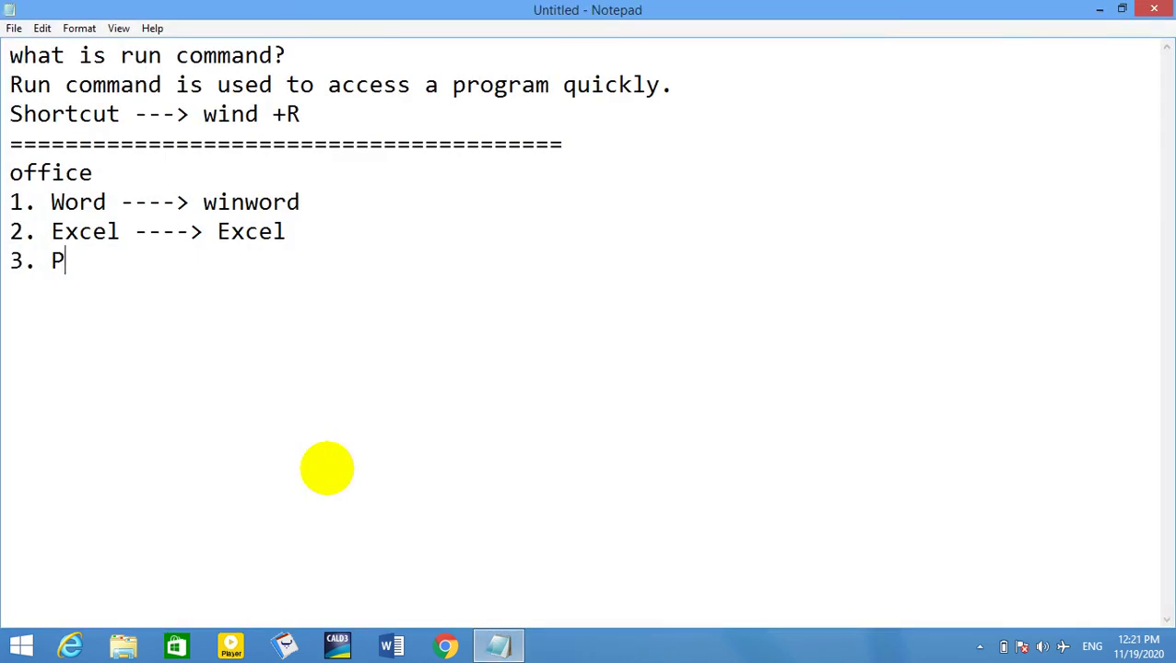
pyautogui.write('ower point ')
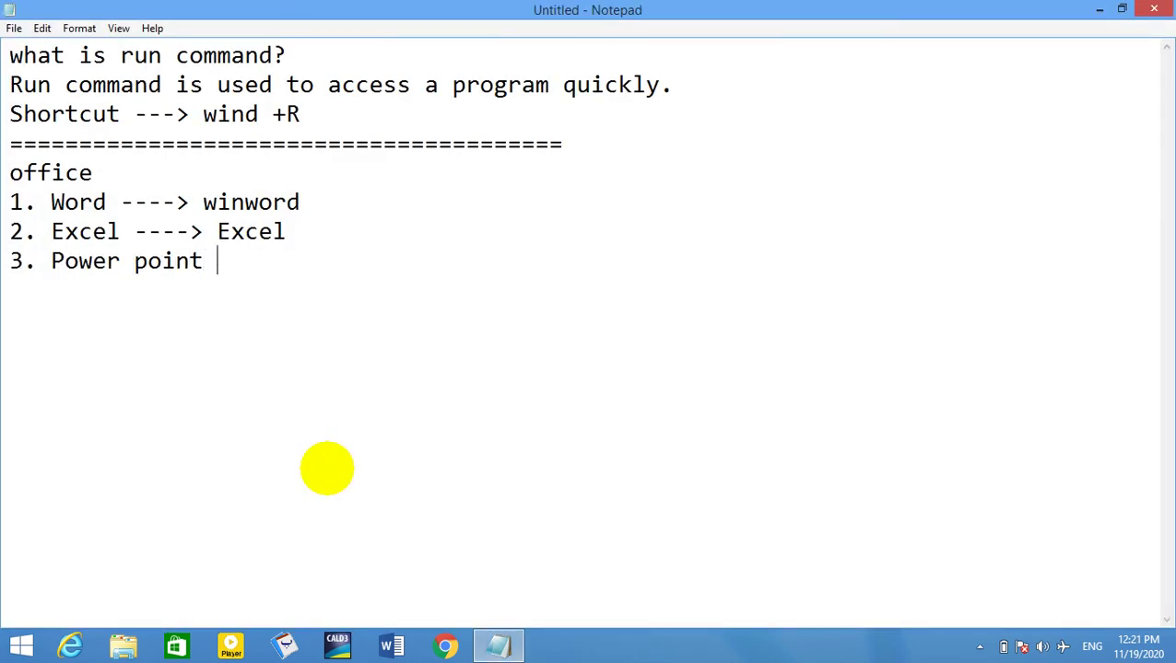
pyautogui.write('---> Powerpn')
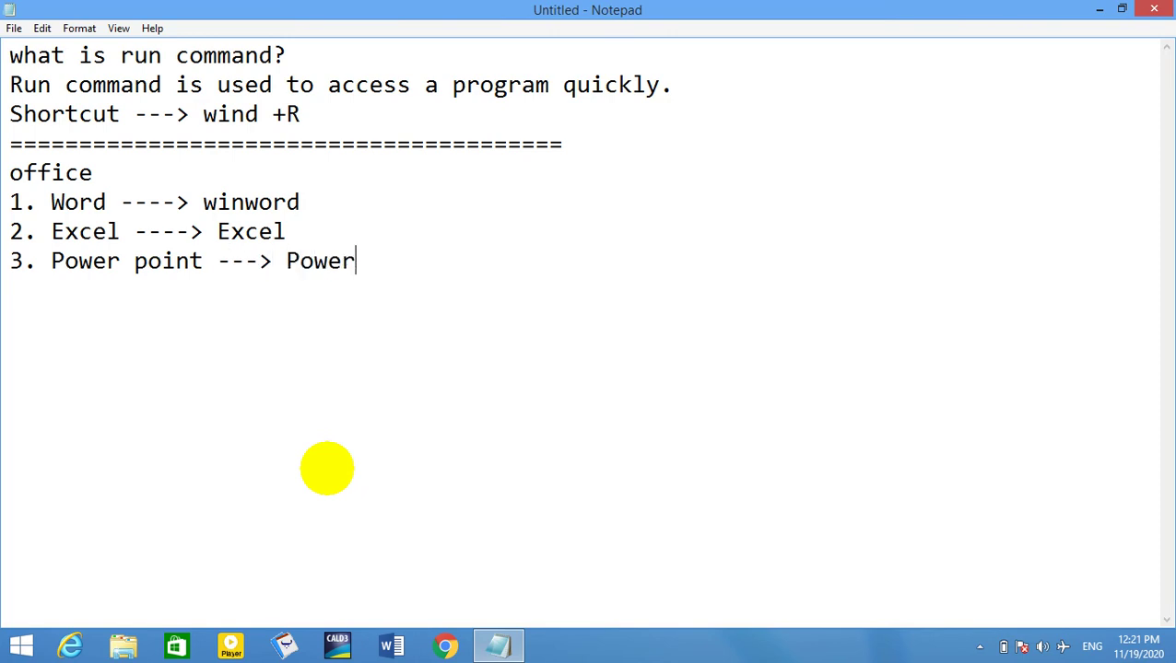
pyautogui.write('t')
# - Launch PowerPoint with the Run command "powerpnt", then close it
pyautogui.press('super+r')
pyautogui.write('powerpnt')
pyautogui.press('Return')
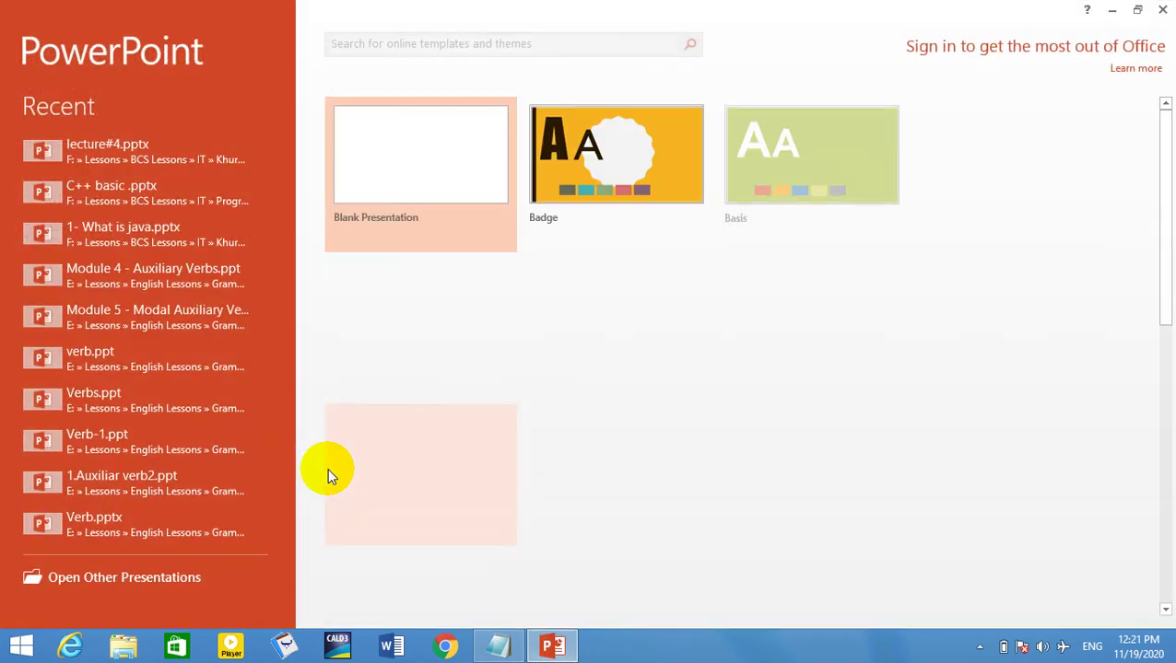
pyautogui.click(1163, 8)
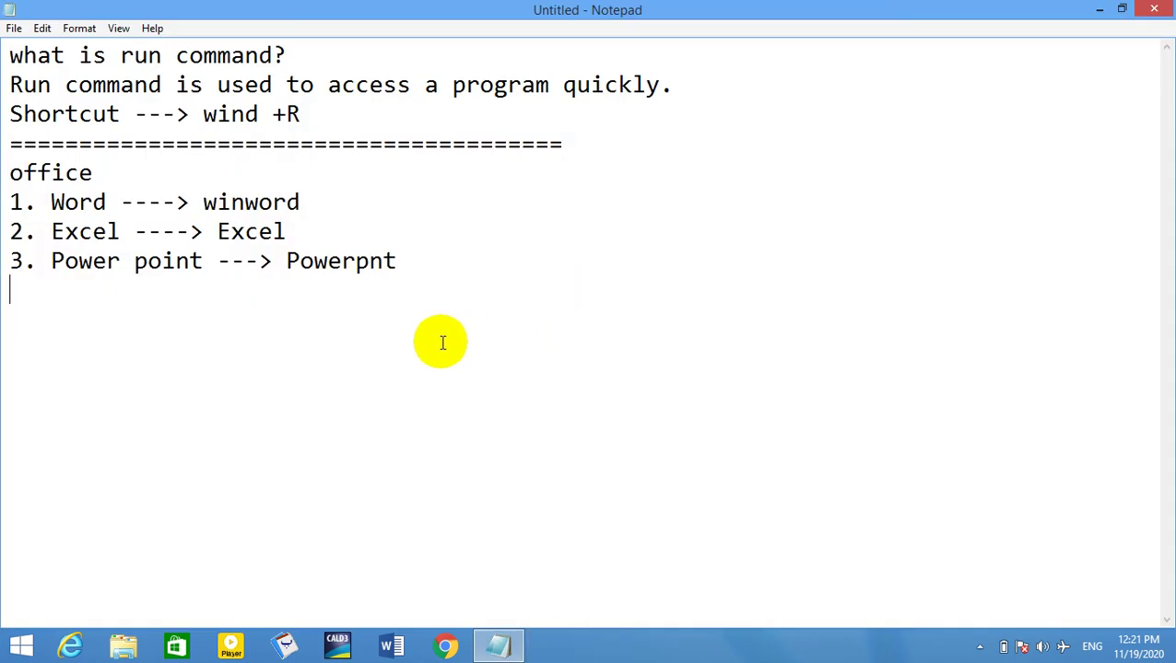
# - Add the entry "4. Ms access --> Access" to the note and try to launch Access by running the command "access"
pyautogui.write('4. Ms access --> A')
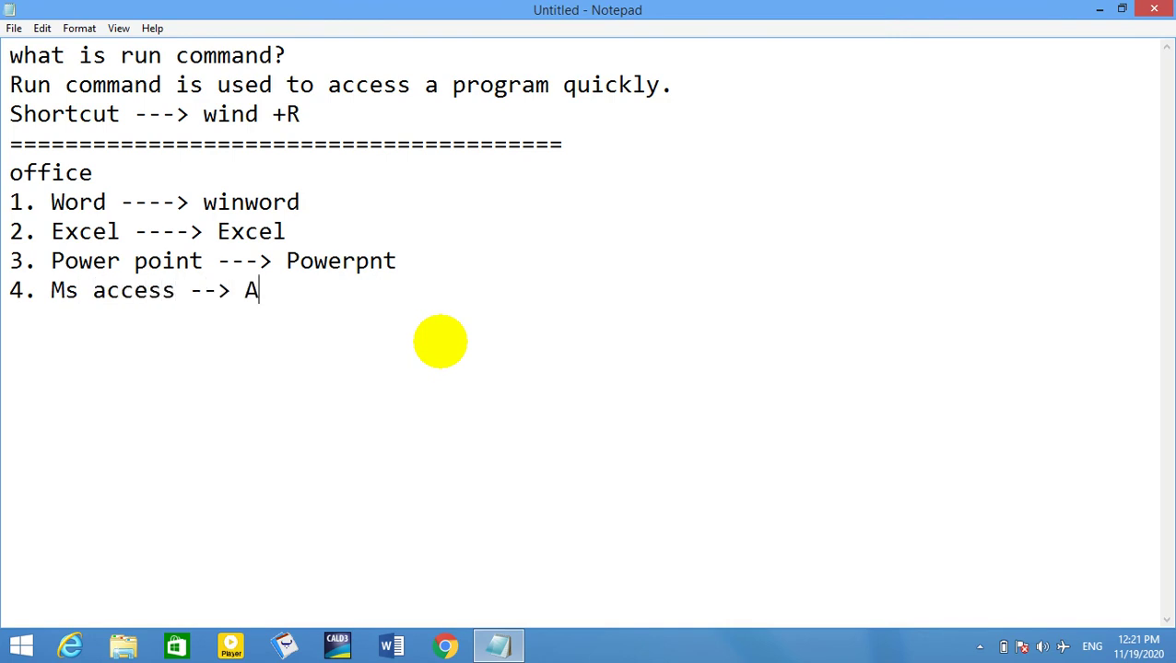
pyautogui.write('ccess')
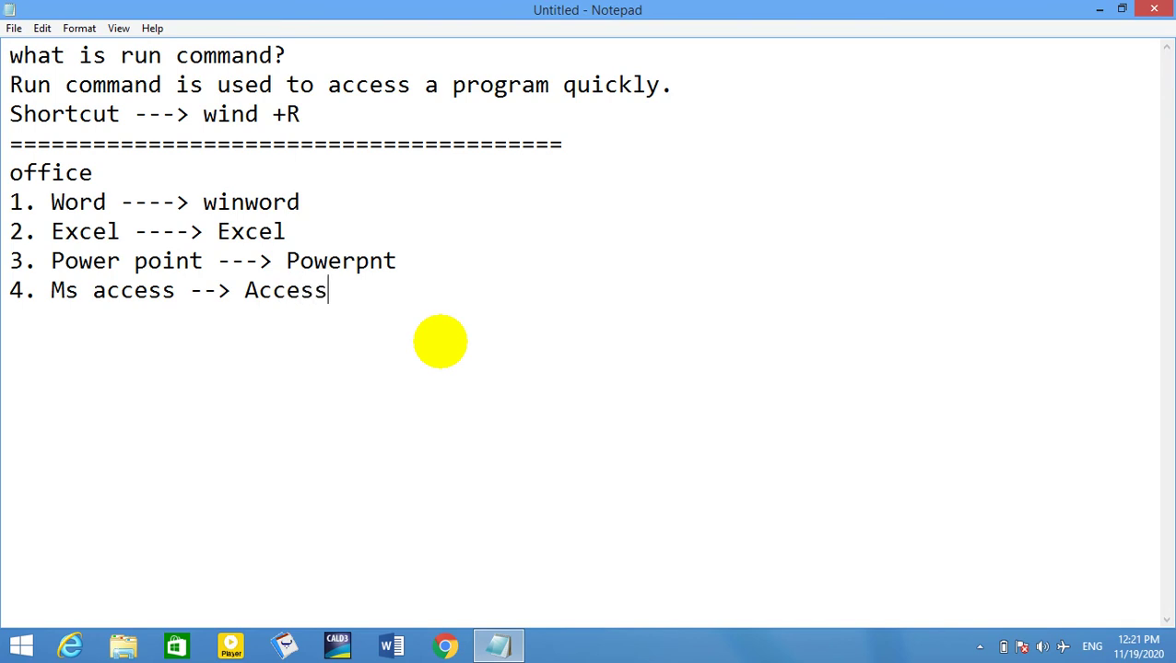
pyautogui.press('super+r')
pyautogui.write('access')
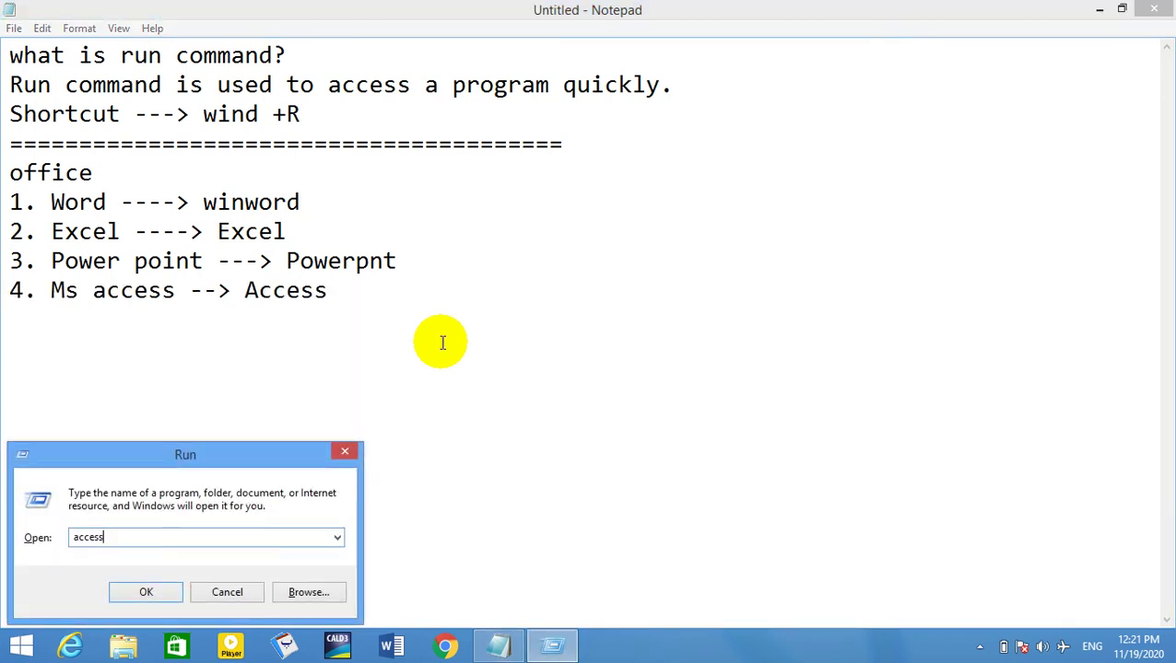
pyautogui.press('Return')
pyautogui.press('Return')
# - Launch Access with the Run command "msaccess", then close it
pyautogui.write('msacces')
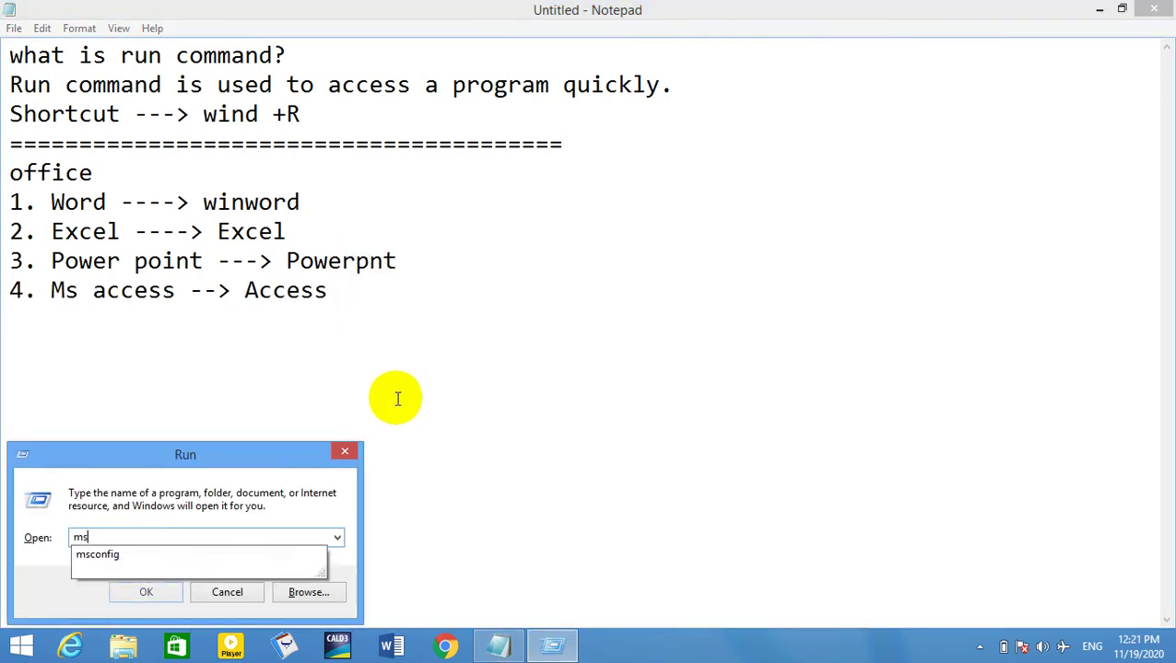
pyautogui.write('s')
pyautogui.press('Return')
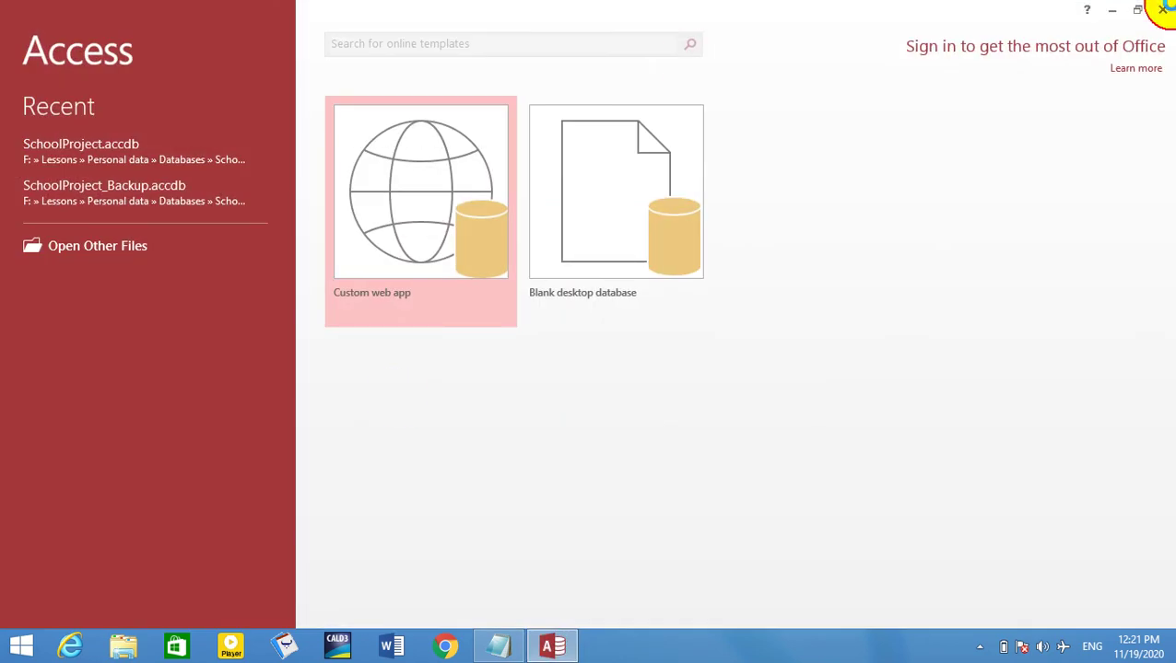
pyautogui.click(1162, 9)
# - Correct the command in the Ms access entry to "Msaccess" and start a new line below it
pyautogui.click(247, 302)
pyautogui.press('Delete')
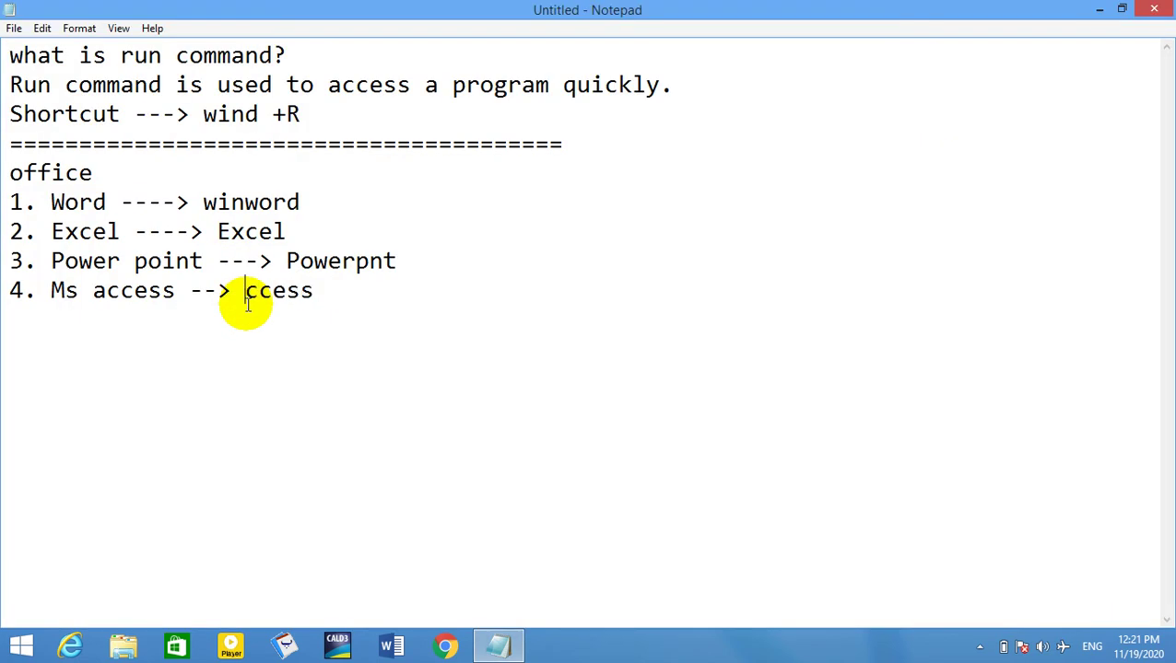
pyautogui.write('a')
pyautogui.write('Ms')
pyautogui.press('Right')
pyautogui.press('Right')
pyautogui.press('Right')
pyautogui.press('Right')
pyautogui.press('Right')
pyautogui.press('Right')
pyautogui.press('Return')
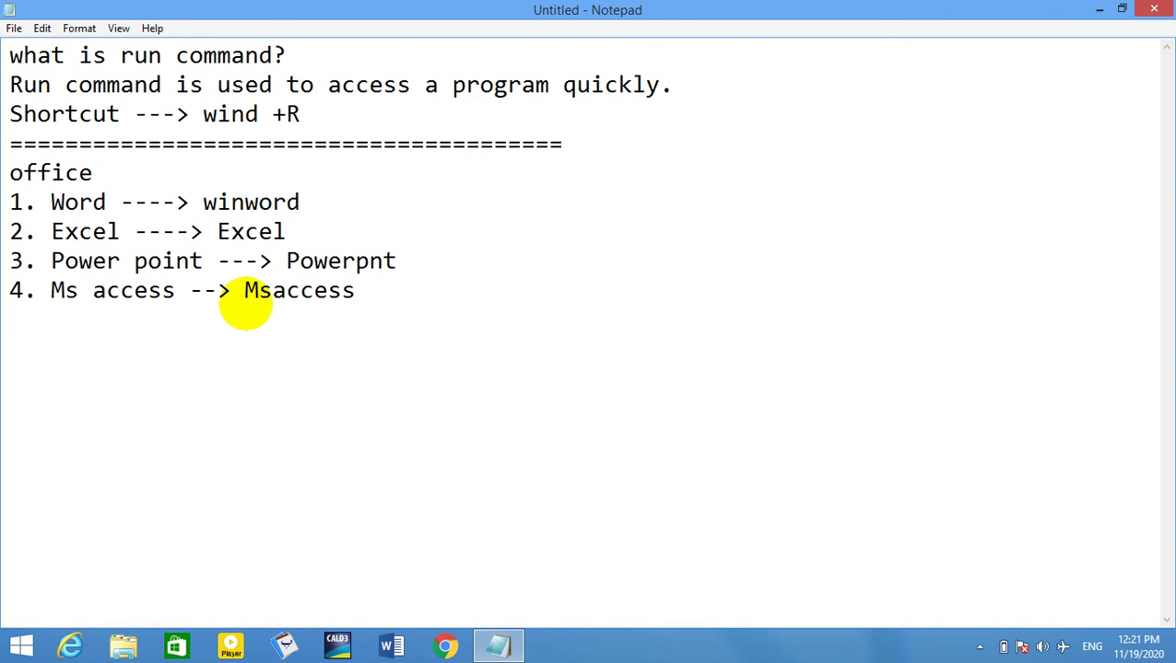
# - Add a separator line of equals signs and the heading "Windows own programs" below the office list
pyautogui.write('======================================')
pyautogui.press('Return')
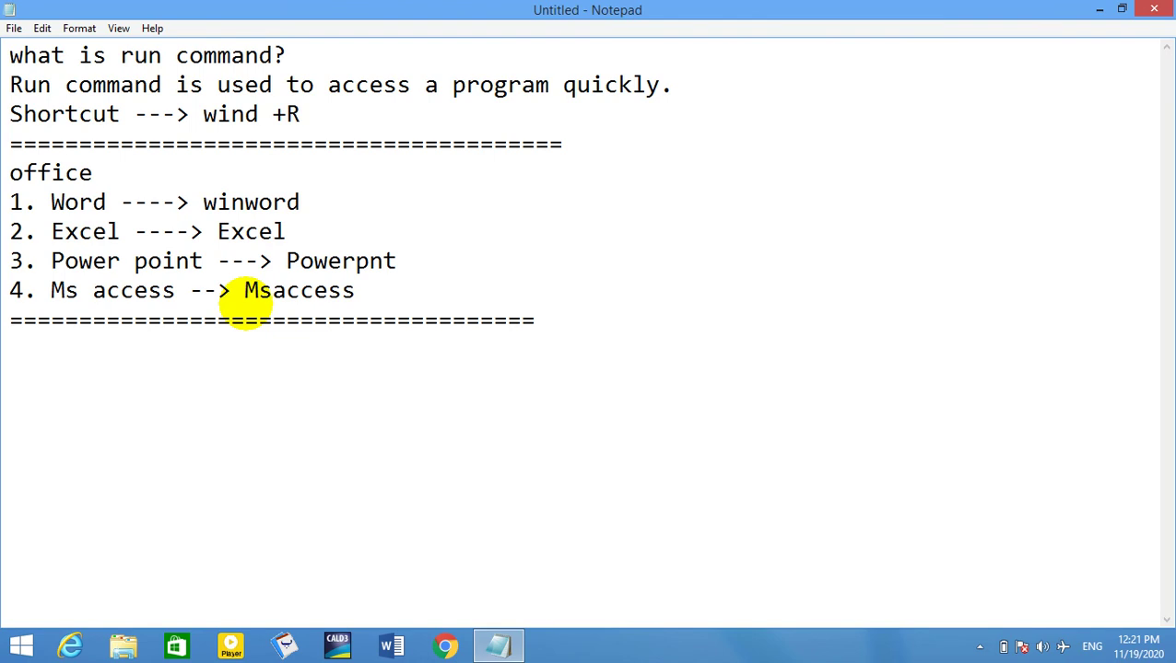
pyautogui.write('Windows own progrma')
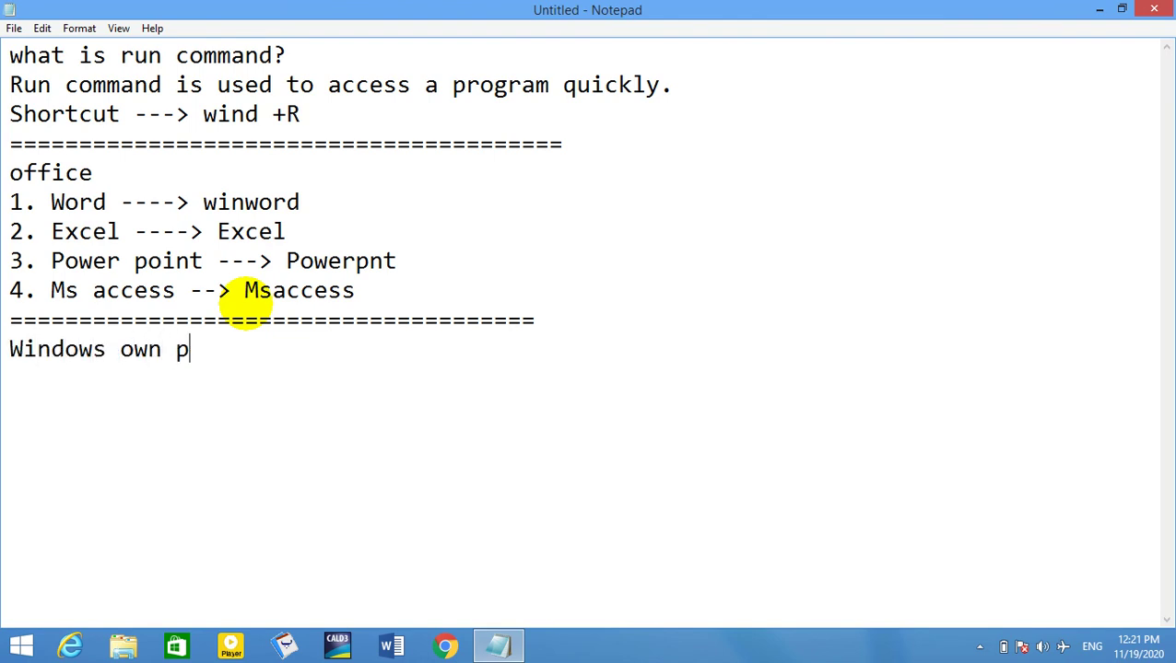
pyautogui.press('BackSpace')
pyautogui.press('BackSpace')
pyautogui.press('BackSpace')
pyautogui.write('rams')
pyautogui.press('Return')
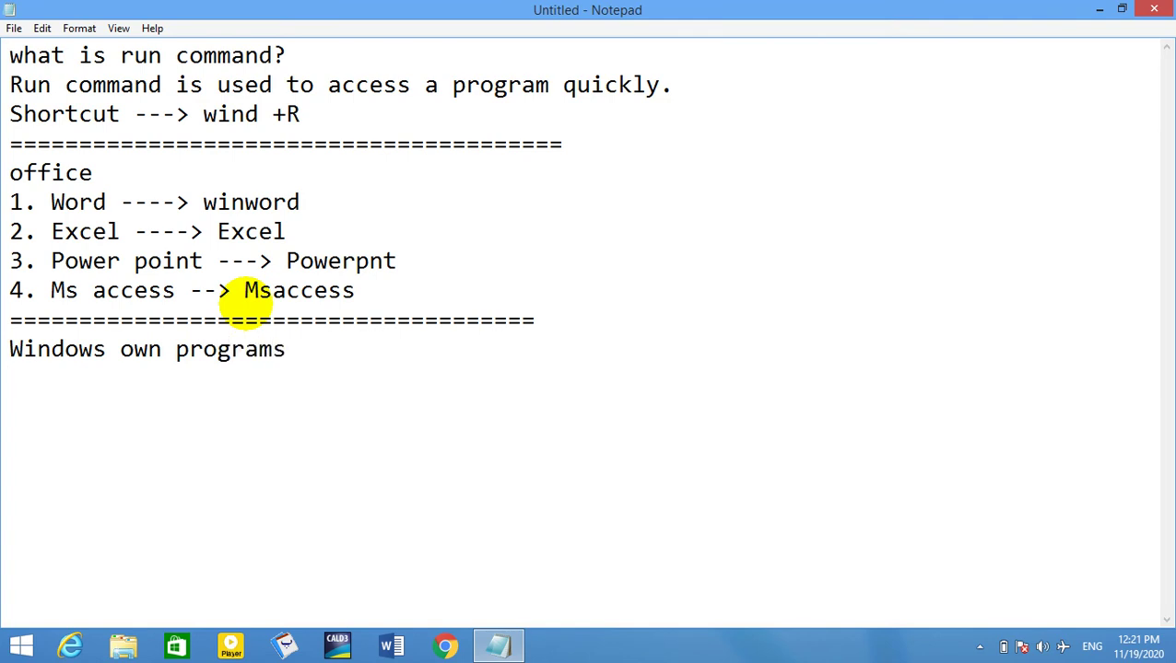
# - Add the entry "1. Keyboard" under the "Windows own programs" heading and start a new line
pyautogui.write('1. Keybopar')
pyautogui.press('BackSpace')
pyautogui.press('BackSpace')
pyautogui.press('BackSpace')
pyautogui.write('ard')
pyautogui.press('Return')
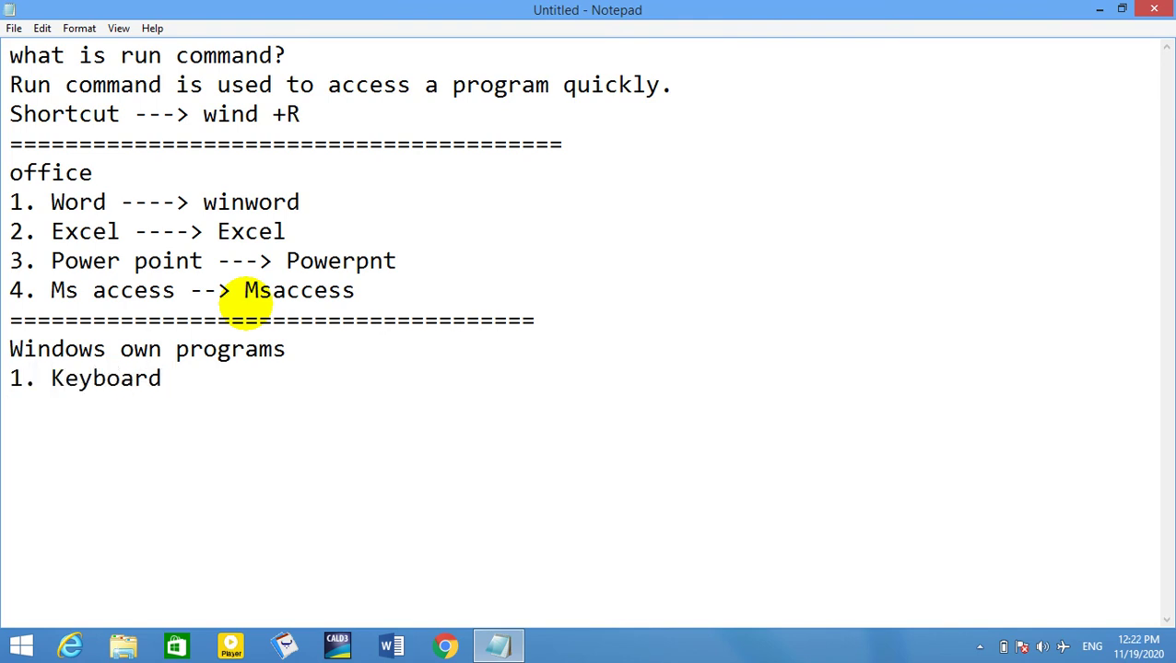
# - Launch the On-Screen Keyboard with the Run command "osk", then close it
pyautogui.press('super+r')
pyautogui.write('osk')
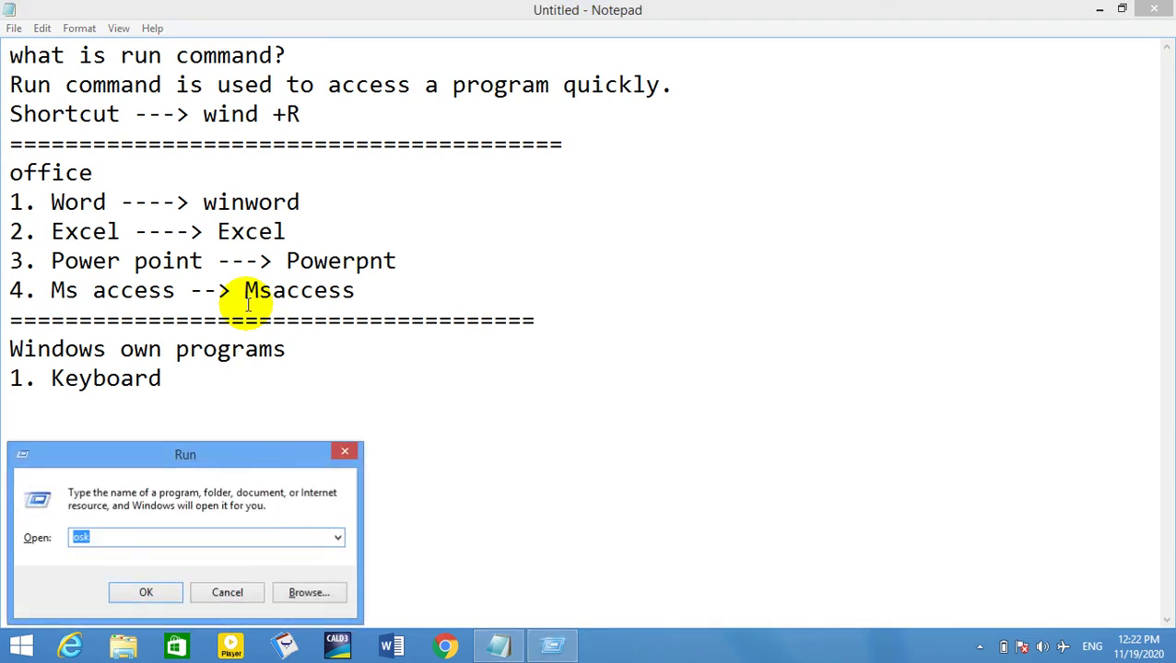
pyautogui.press('Return')
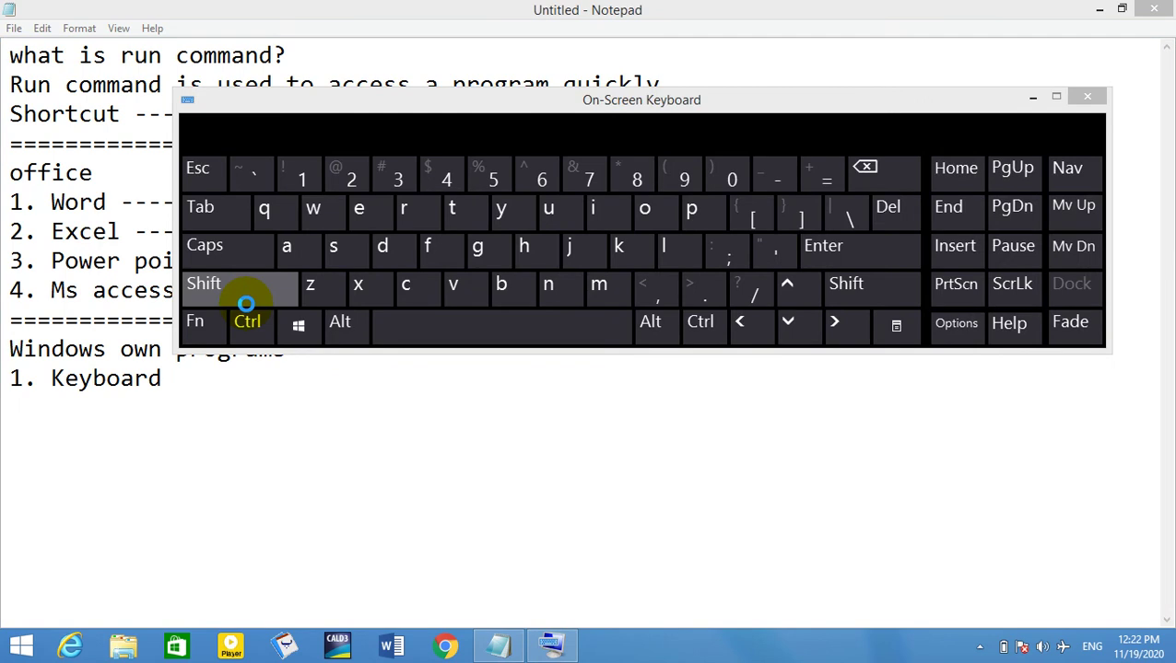
pyautogui.click(1086, 97)
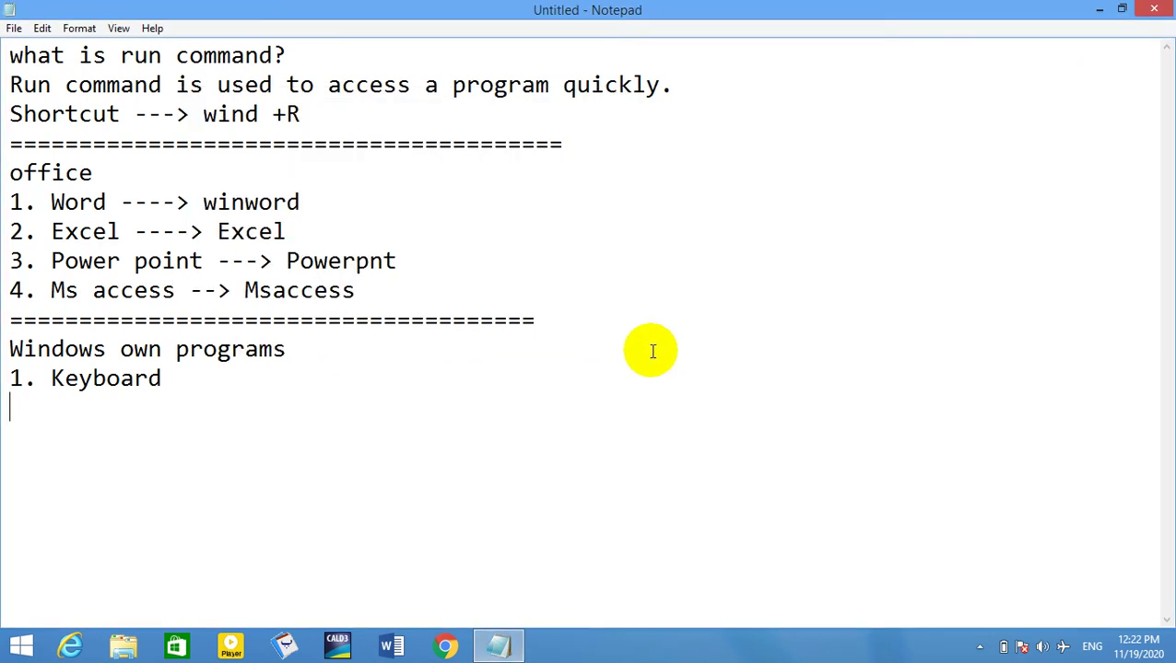
# - Add the entry "2. Calculator ---> Calc" and complete the Keyboard entry with "---> OSK"
pyautogui.write('2. ')
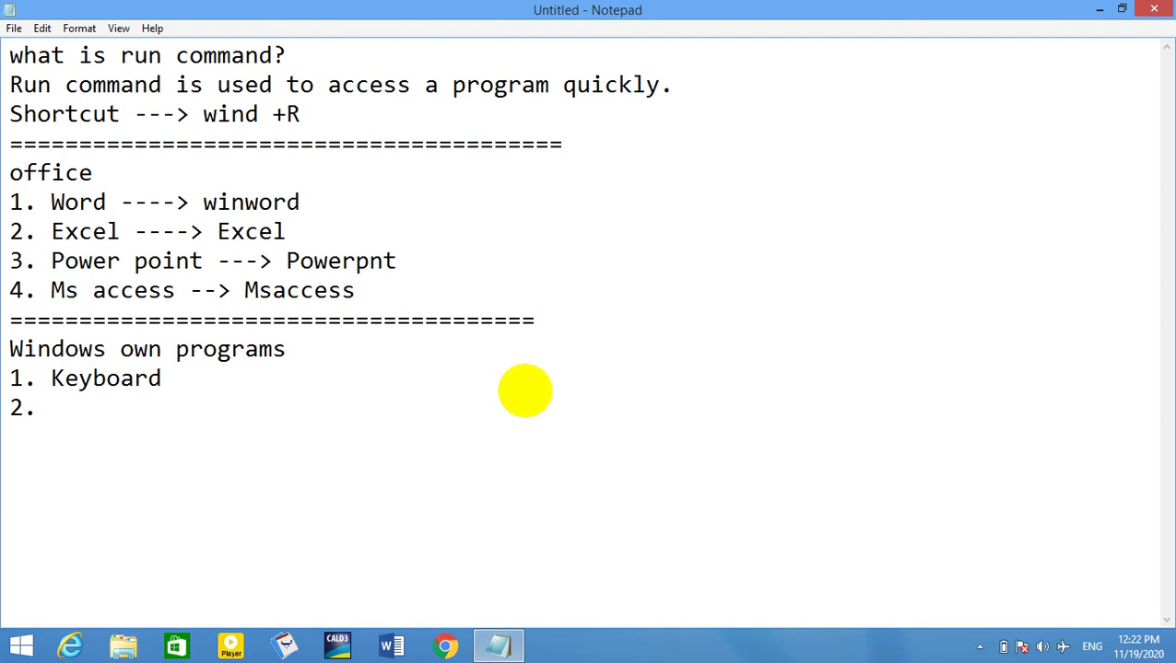
pyautogui.write('Calculator ')
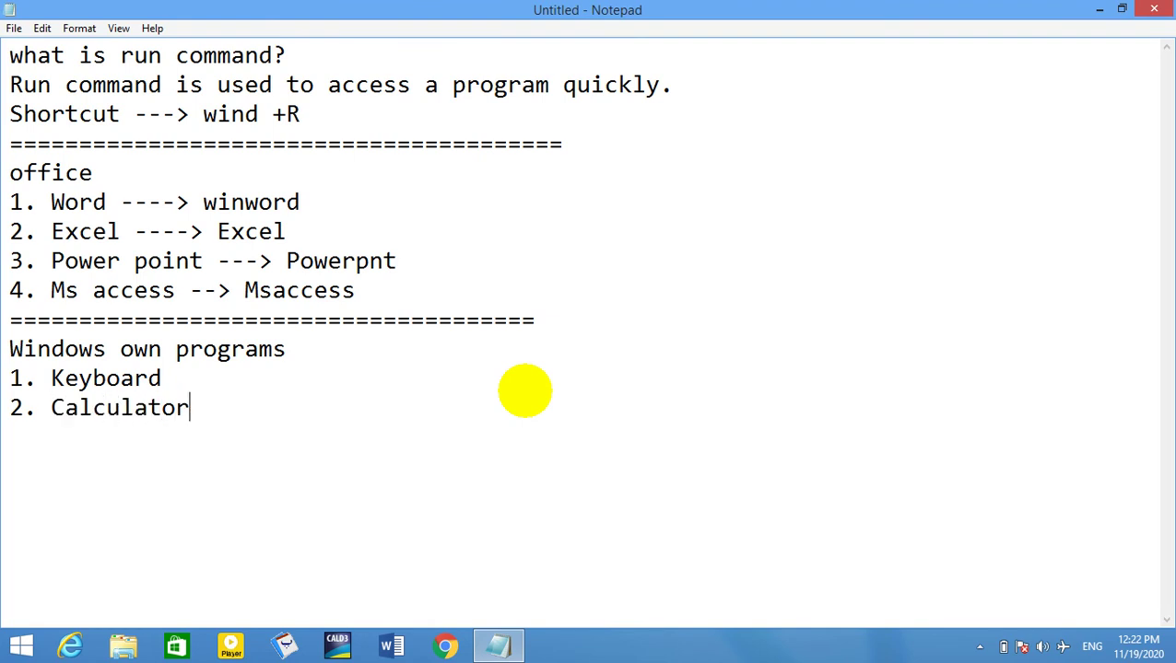
pyautogui.write('--->')
pyautogui.press('Up')
pyautogui.write('---> OSK')
pyautogui.press('Down')
pyautogui.write('Calk')
pyautogui.press('BackSpace')
pyautogui.press('BackSpace')
pyautogui.write('lc')
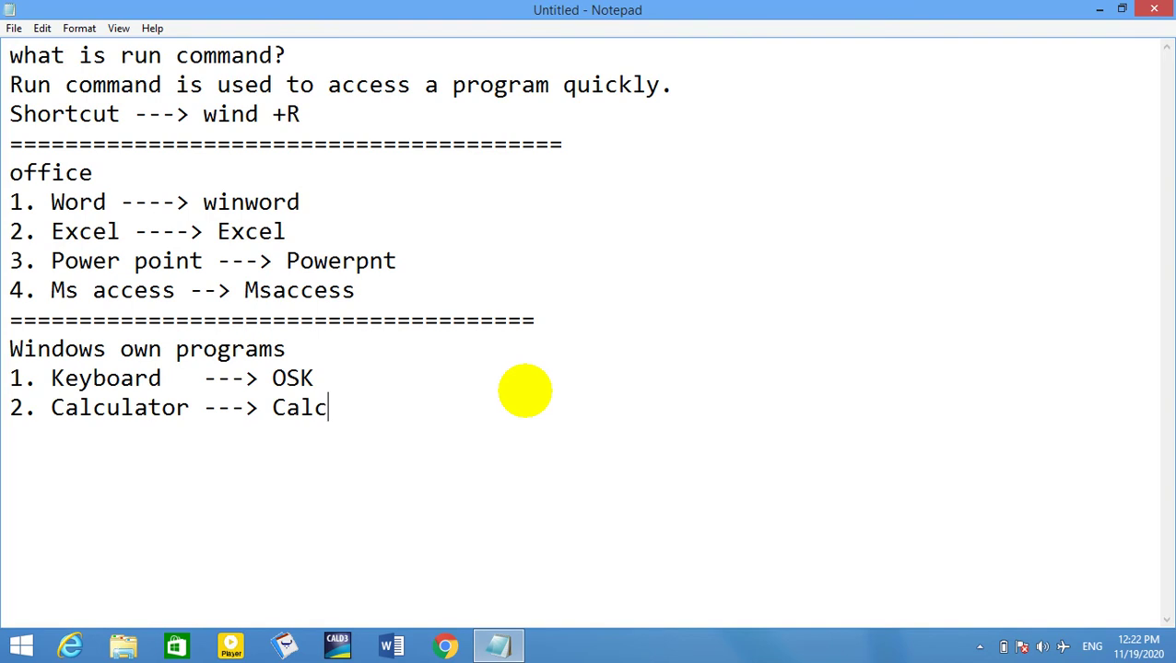
# - Try to launch Calculator by running the command "calculator", then dismiss the message
pyautogui.press('super+r')
pyautogui.write('calculator')
pyautogui.press('Return')
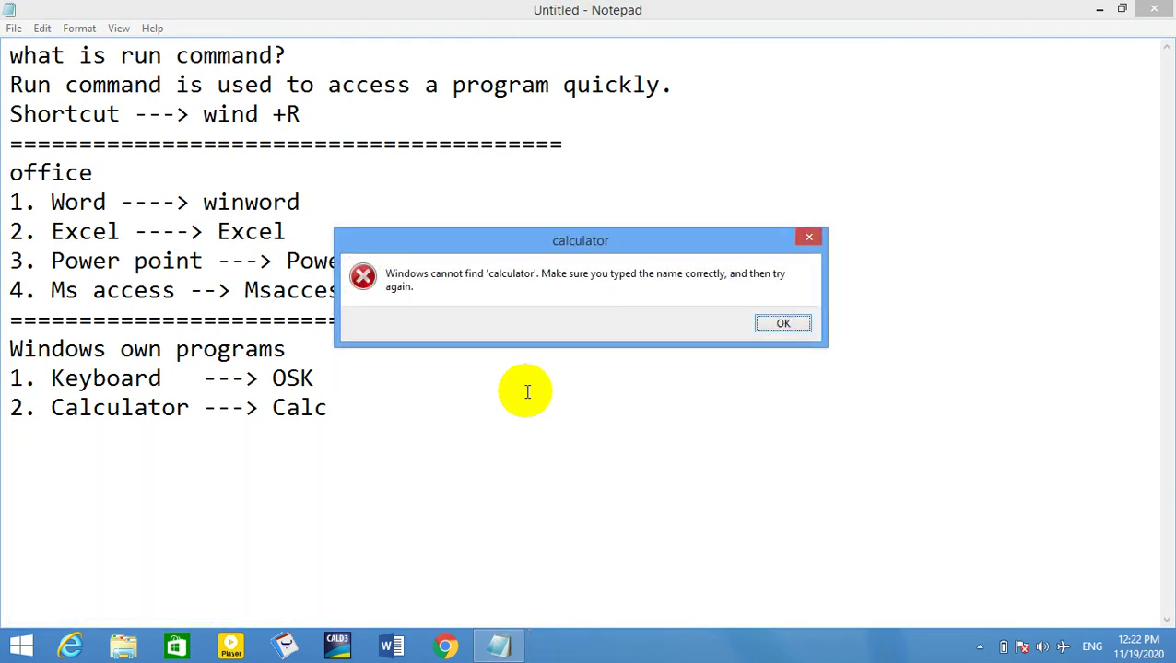
pyautogui.press('Return')
# - Launch Calculator with the Run command "calc", then close it
pyautogui.press('BackSpace')
pyautogui.write('c')
pyautogui.press('BackSpace')
pyautogui.press('BackSpace')
pyautogui.press('BackSpace')
pyautogui.write('lc')
pyautogui.press('Return')
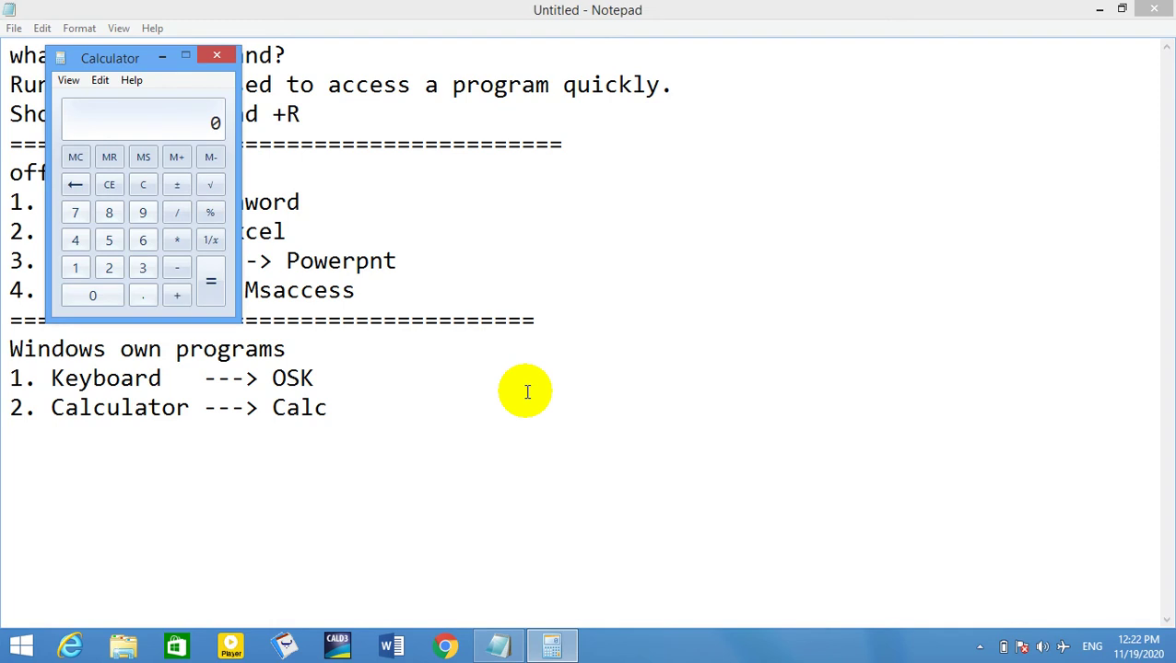
pyautogui.click(217, 55)
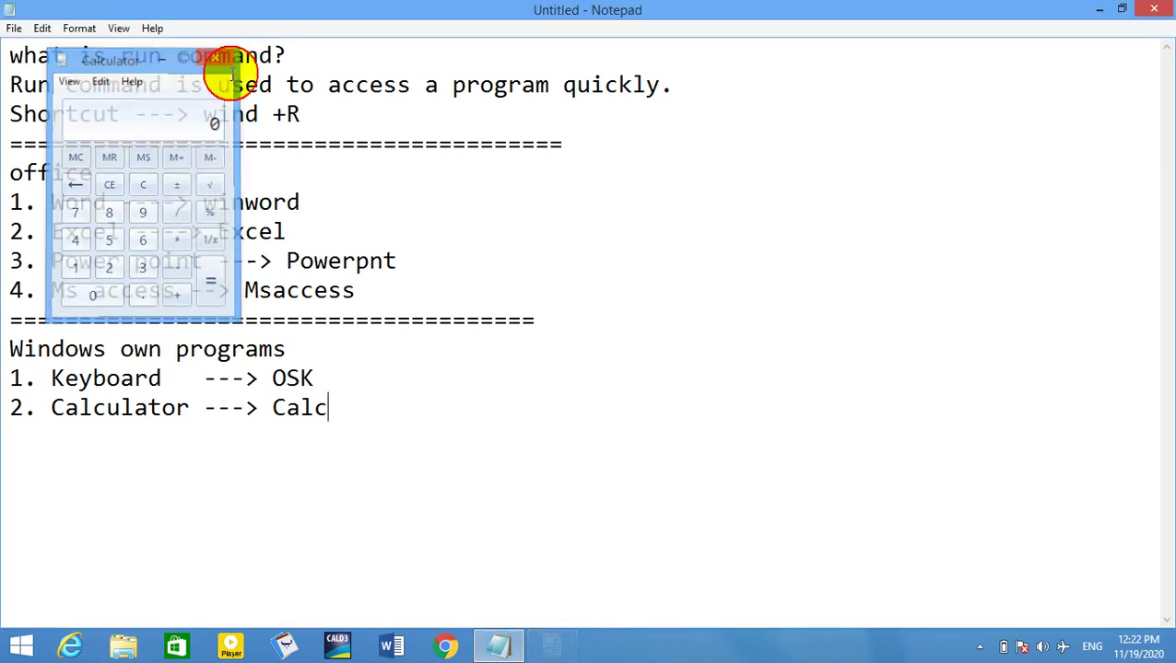
# - Add the entry "3. Power point ---> mspaint" to the Windows programs list and start a new line
pyautogui.write('3. Poer')
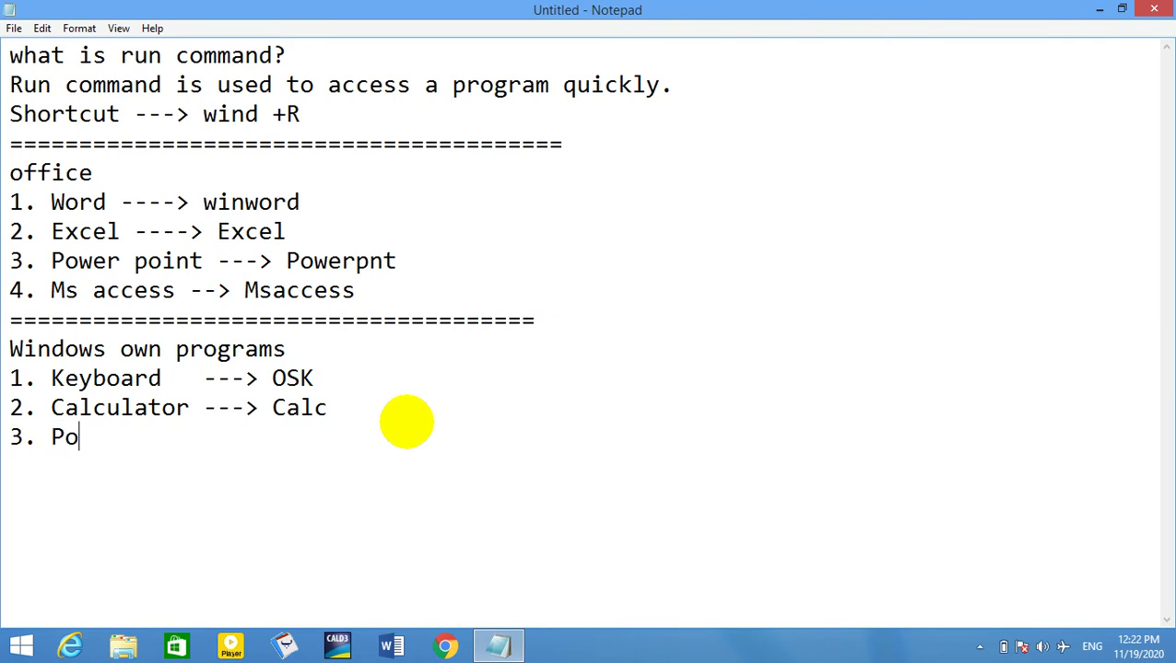
pyautogui.press('BackSpace')
pyautogui.press('BackSpace')
pyautogui.write('wer poin')
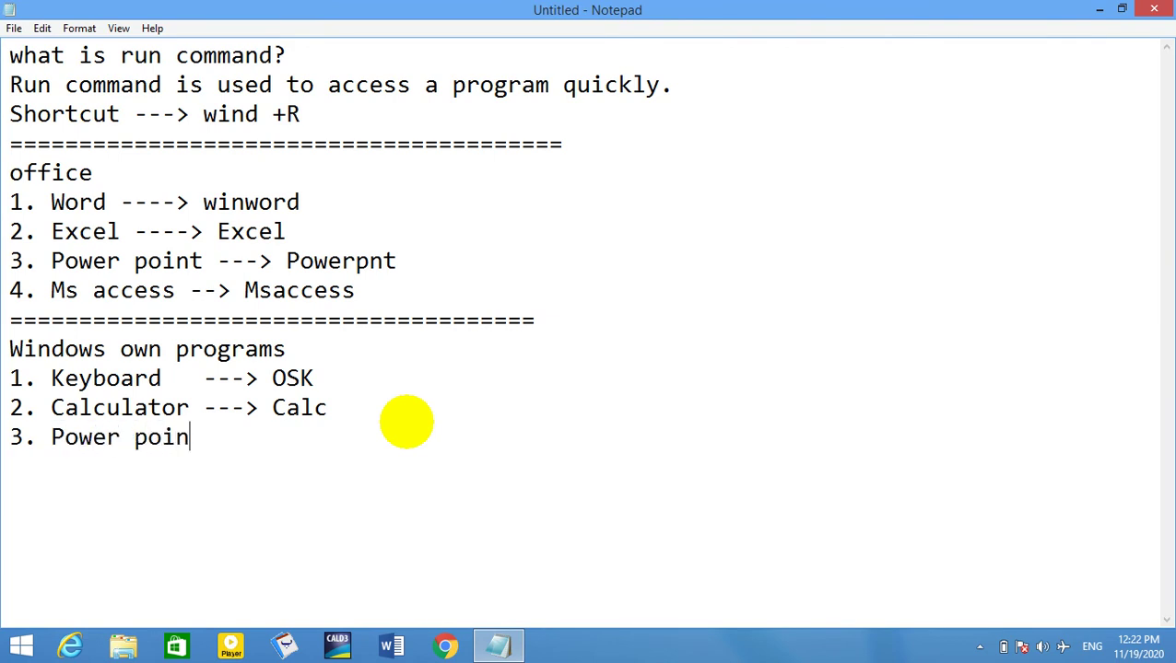
pyautogui.write('t ---> mspaint')
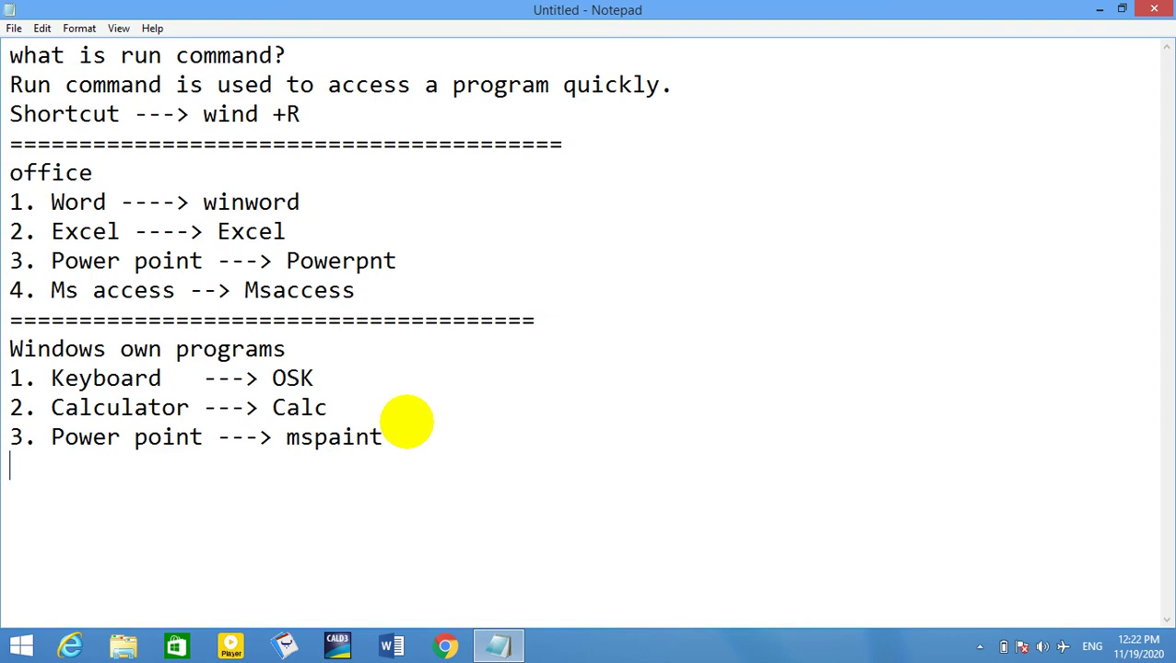
# - Launch Paint with the Run command "mspaint", then close it
pyautogui.press('super+r')
pyautogui.write('mspaint')
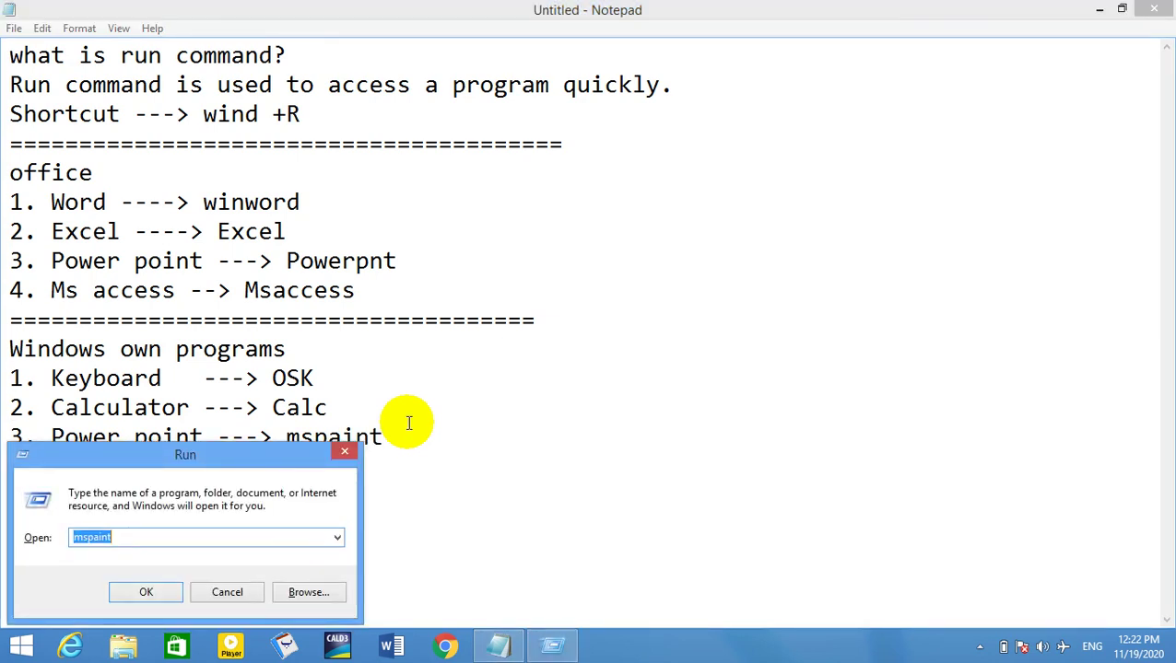
pyautogui.press('Return')
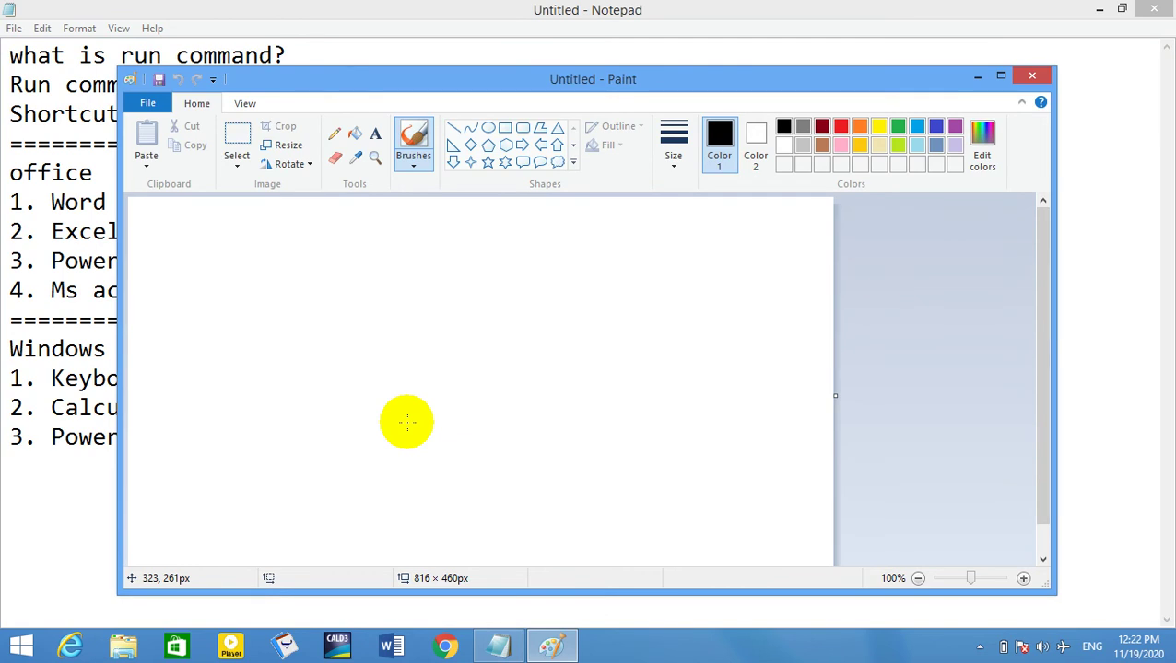
pyautogui.click(1032, 75)
# - Minimize the notes, open This PC from the desktop to view it, then close it
pyautogui.click(1093, 18)
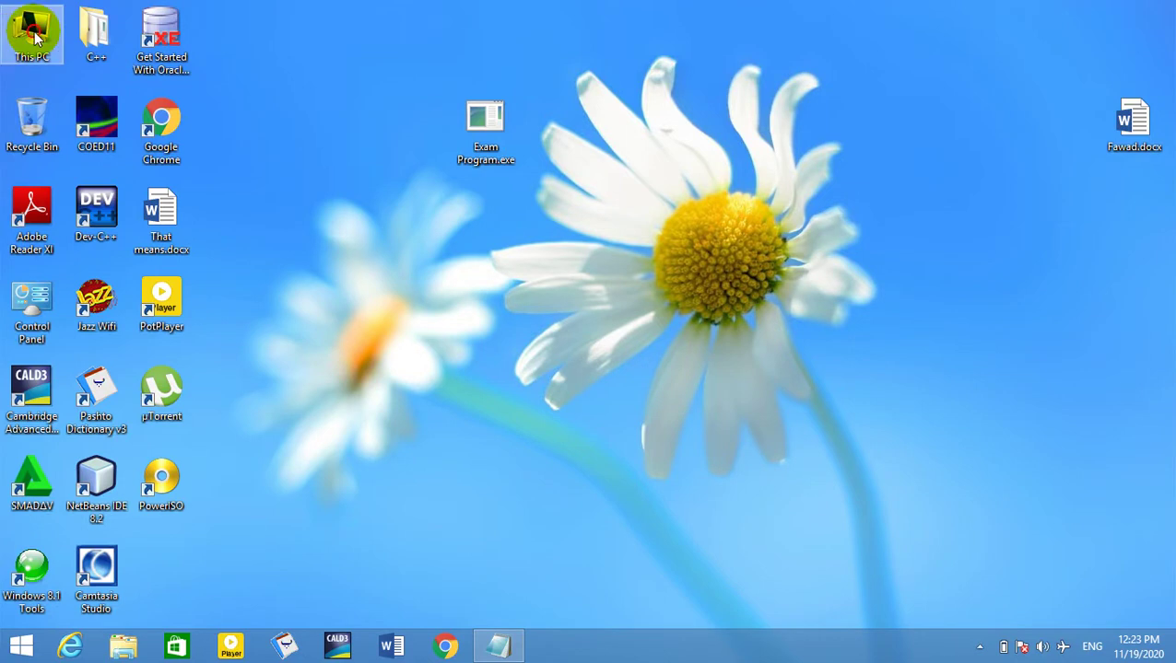
pyautogui.doubleClick(31, 32)
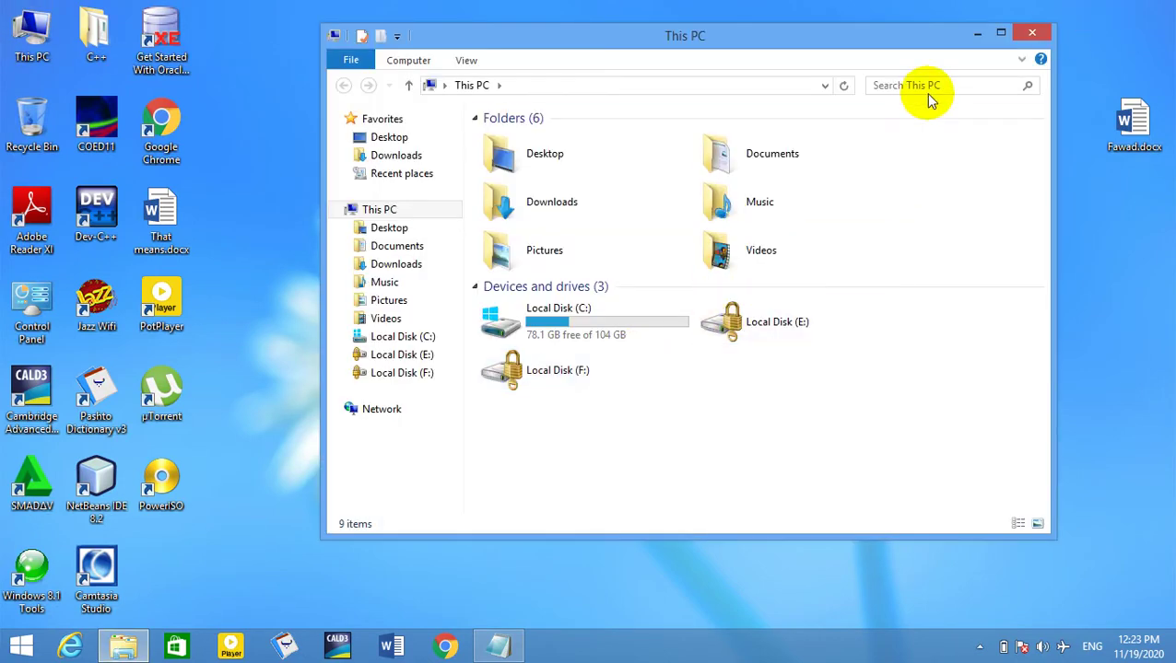
pyautogui.click(1032, 36)
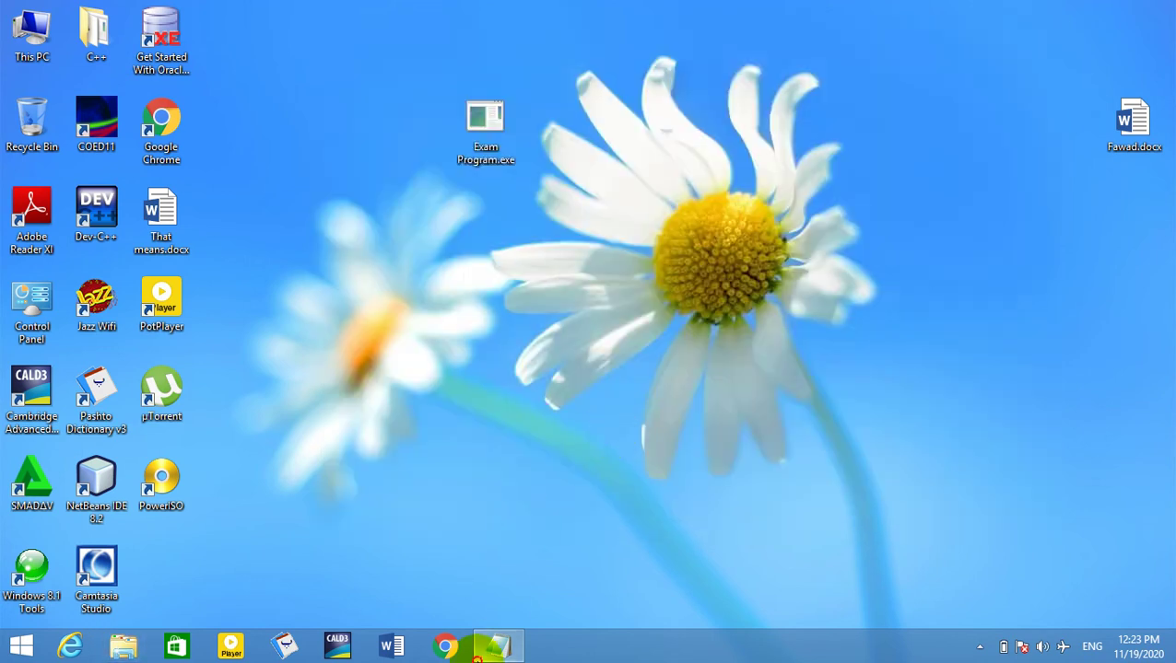
# - Return to the notes and start entry "4." in the Windows programs list
pyautogui.click(498, 645)
pyautogui.click(322, 545)
pyautogui.write('4. ')
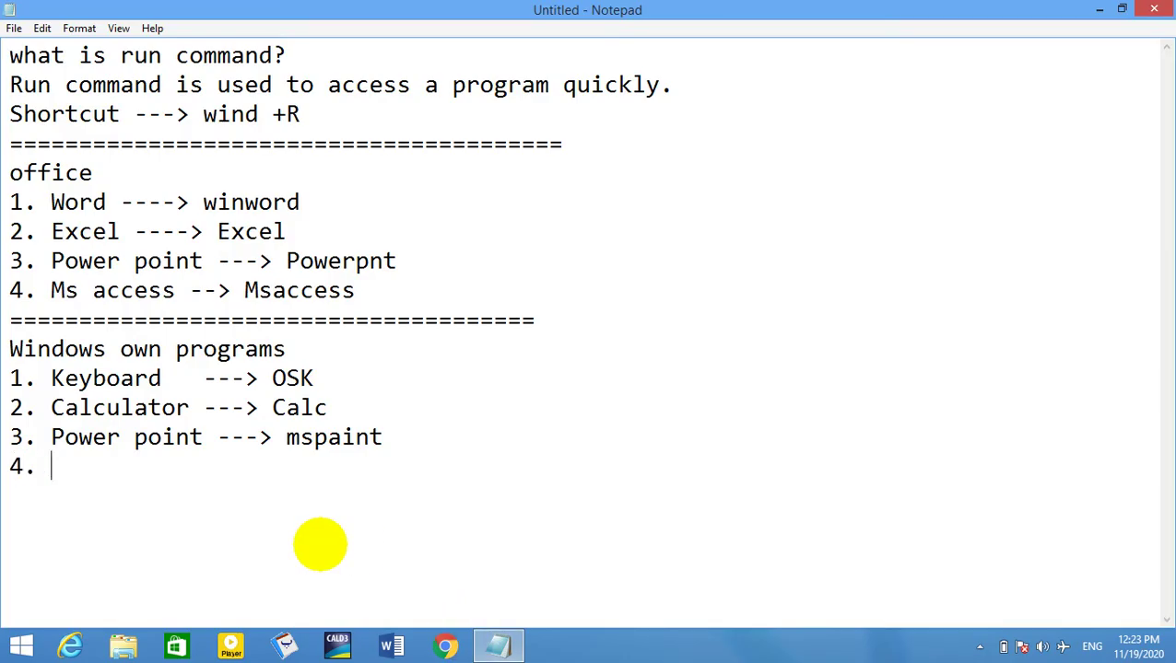
pyautogui.write('Expoloere')
pyautogui.press('BackSpace')
pyautogui.press('BackSpace')
pyautogui.press('BackSpace')
pyautogui.press('BackSpace')
pyautogui.press('BackSpace')
pyautogui.press('BackSpace')
pyautogui.write('loere')
pyautogui.press('BackSpace')
pyautogui.press('BackSpace')
pyautogui.press('BackSpace')
pyautogui.write('rer')
pyautogui.press('Return')
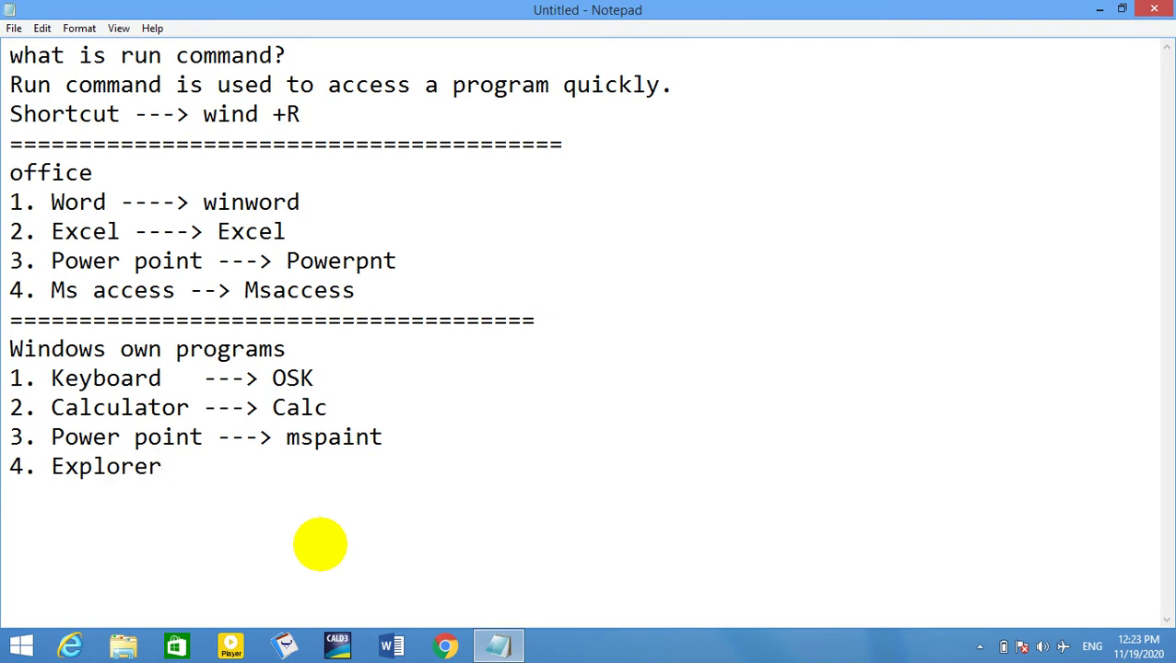
pyautogui.press('BackSpace')
pyautogui.write('--->')
pyautogui.press('BackSpace')
pyautogui.press('BackSpace')
pyautogui.press('BackSpace')
pyautogui.press('BackSpace')
pyautogui.press('BackSpace')
pyautogui.press('BackSpace')
pyautogui.press('BackSpace')
pyautogui.press('BackSpace')
pyautogui.press('BackSpace')
pyautogui.press('BackSpace')
pyautogui.press('BackSpace')
pyautogui.press('BackSpace')
pyautogui.press('BackSpace')
pyautogui.press('BackSpace')
# - Complete entry 4 as "This PC ---> explorer" and start a new line
pyautogui.write('This')
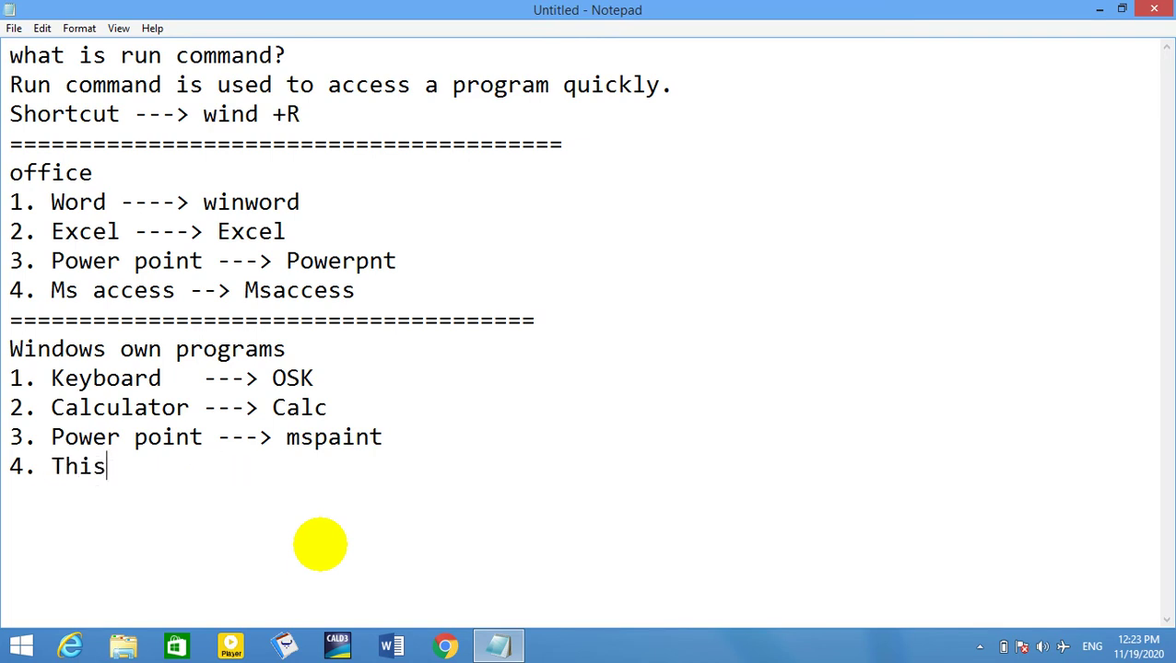
pyautogui.write(' pC')
pyautogui.press('BackSpace')
pyautogui.press('BackSpace')
pyautogui.write('OPC')
pyautogui.press('BackSpace')
pyautogui.press('BackSpace')
pyautogui.write('O')
pyautogui.press('BackSpace')
pyautogui.press('BackSpace')
pyautogui.write('PC')
pyautogui.press('Tab')
pyautogui.press('Tab')
pyautogui.press('BackSpace')
pyautogui.write('---> ex')
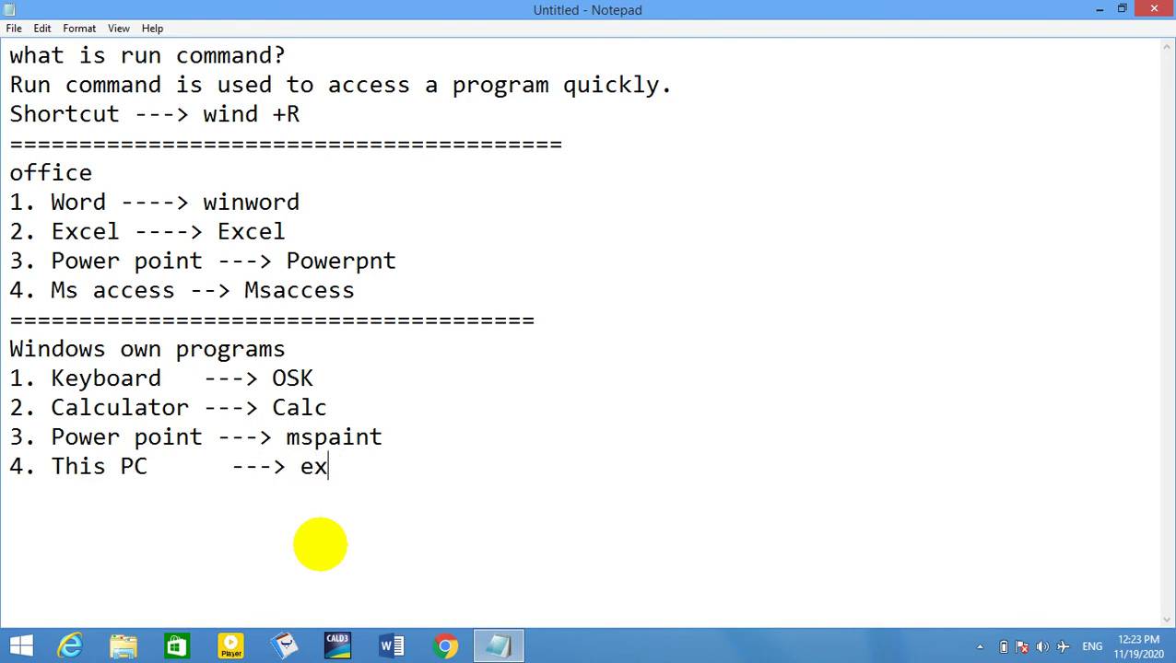
pyautogui.write('plorer')
pyautogui.press('Return')
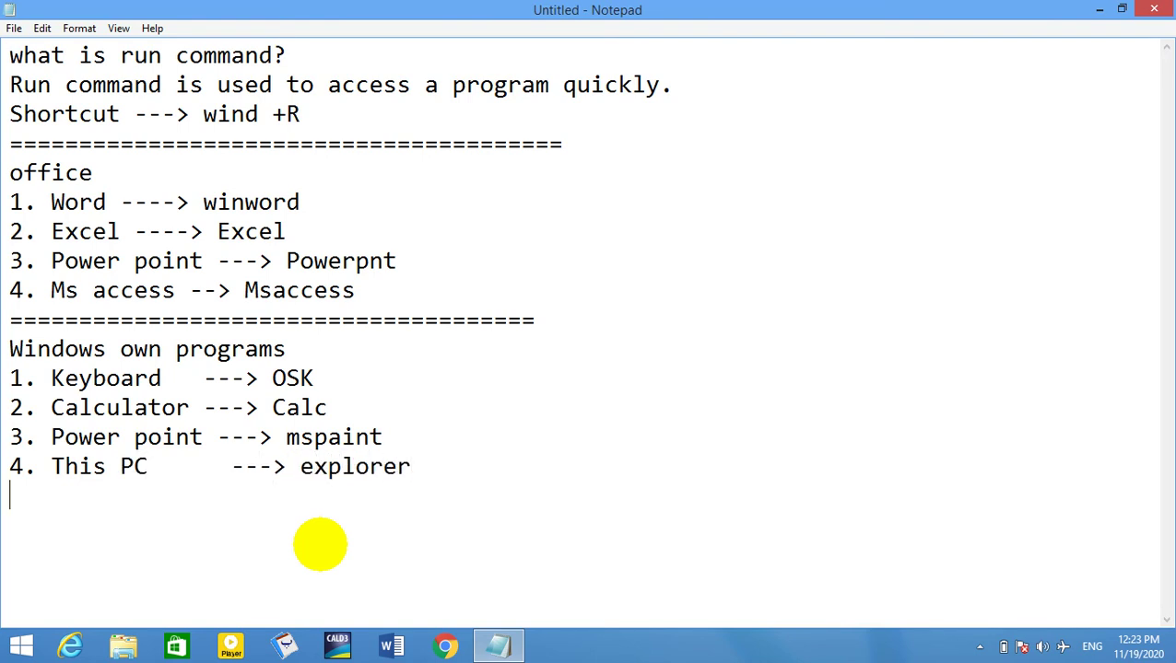
# - Open This PC with the Run command "explorer", then close its window
pyautogui.press('super+r')
pyautogui.press('BackSpace')
pyautogui.write('ex')
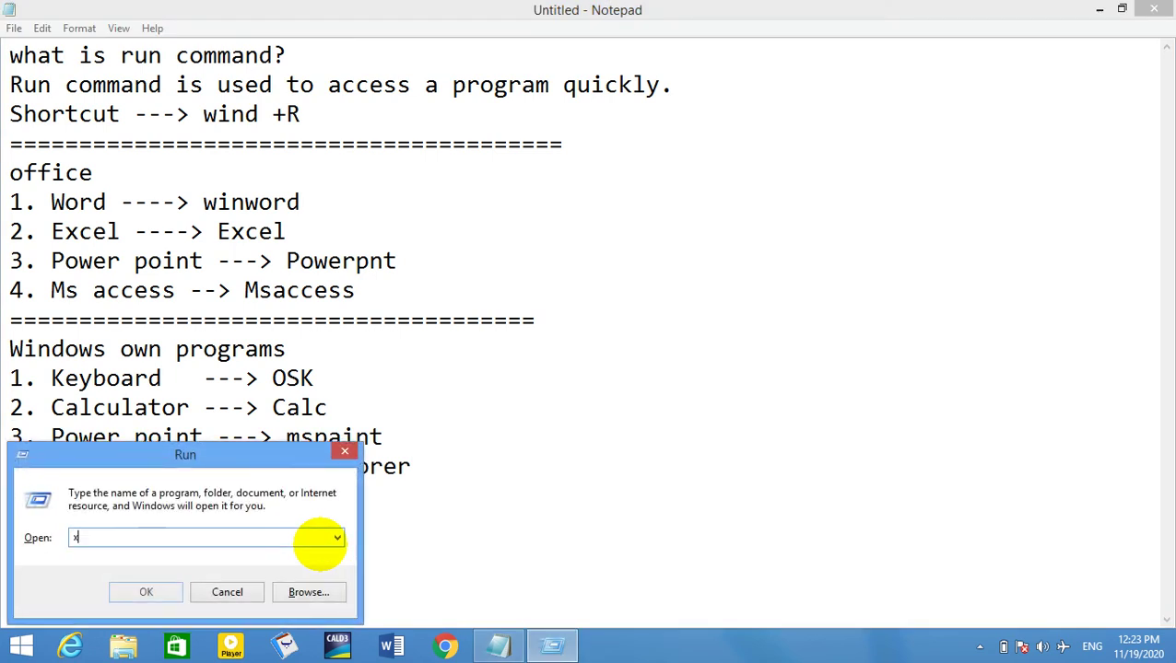
pyautogui.press('BackSpace')
pyautogui.press('BackSpace')
pyautogui.write('ex')
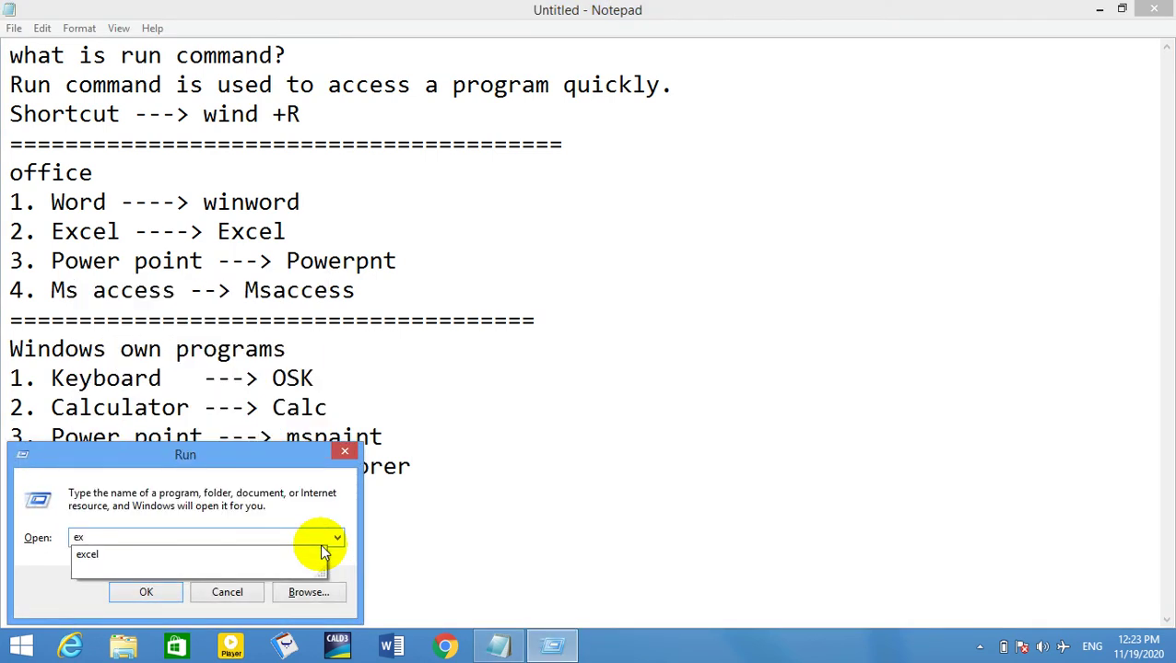
pyautogui.write('plorer')
pyautogui.doubleClick(323, 546)
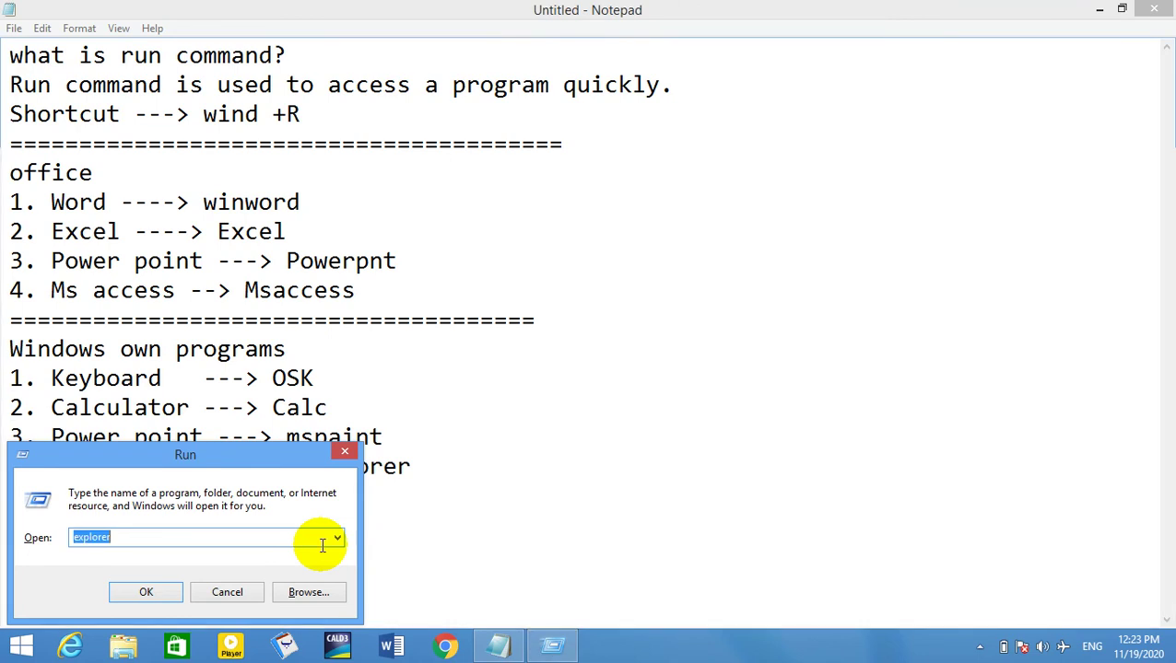
pyautogui.press('Return')
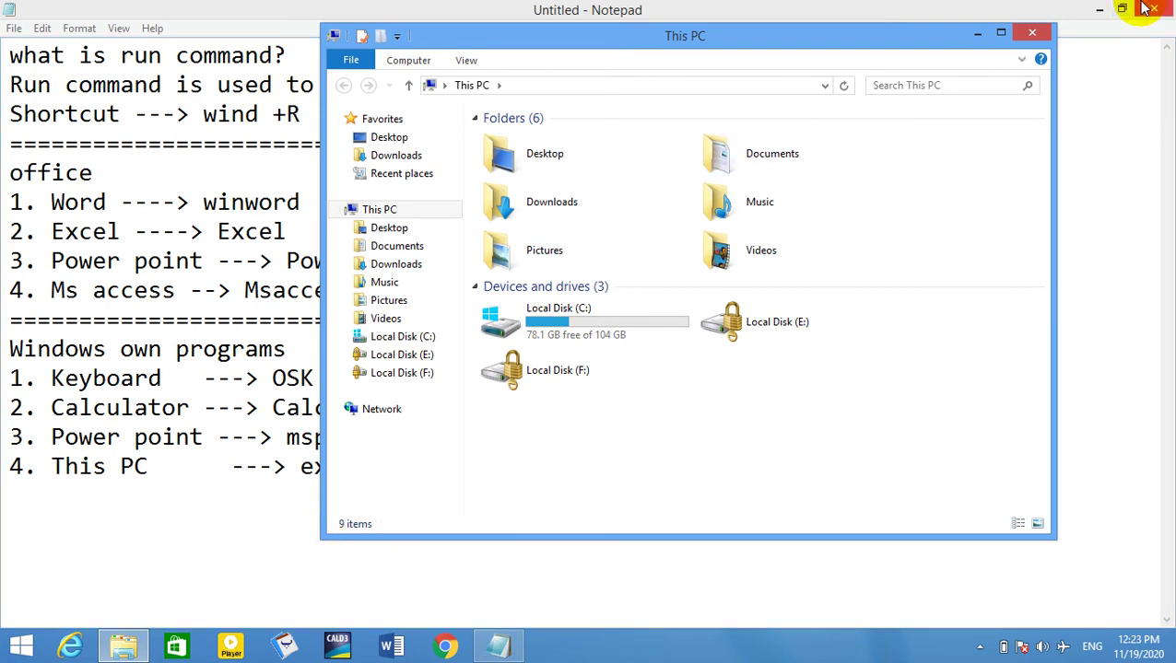
pyautogui.click(1034, 37)
# - Add the entry "5. Control panel --> control" to the Windows programs list and start a new line
pyautogui.write('5. COn')
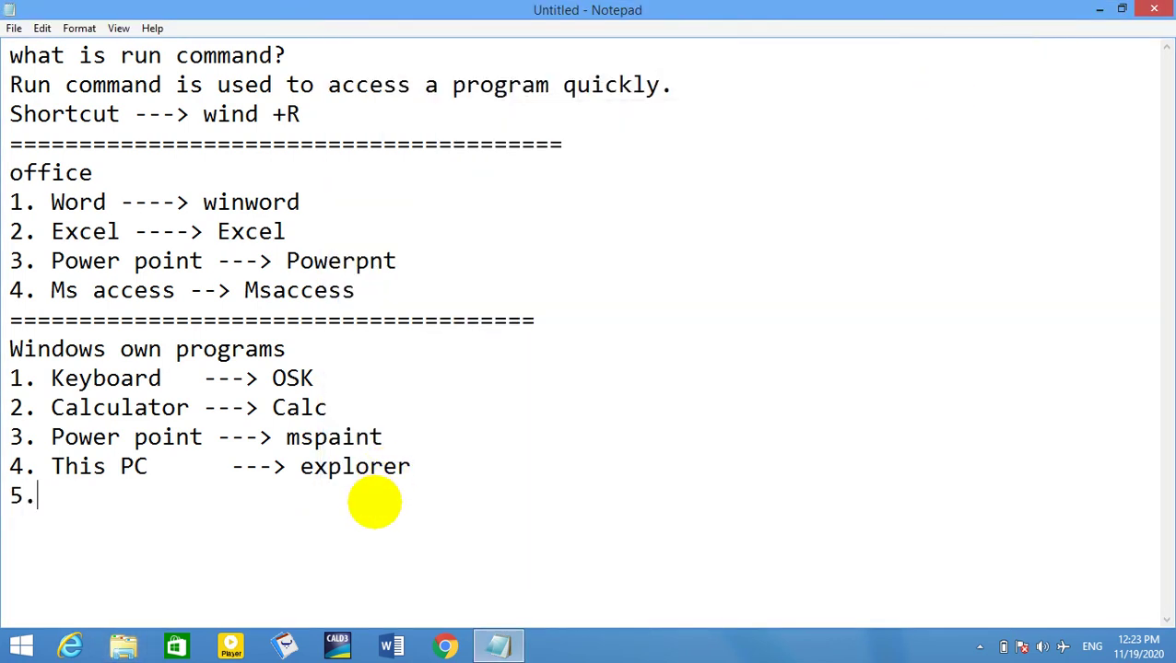
pyautogui.press('BackSpace')
pyautogui.press('BackSpace')
pyautogui.write('ontrol --')
pyautogui.press('BackSpace')
pyautogui.press('BackSpace')
pyautogui.write('panel -')
pyautogui.press('BackSpace')
pyautogui.press('BackSpace')
pyautogui.press('BackSpace')
pyautogui.press('BackSpace')
pyautogui.write('anel --:')
pyautogui.press('BackSpace')
pyautogui.press('BackSpace')
pyautogui.write('> contorl')
pyautogui.press('BackSpace')
pyautogui.press('BackSpace')
pyautogui.press('BackSpace')
pyautogui.write('rol')
pyautogui.press('Return')
# - Open Control Panel with the Run command "control", then close it
pyautogui.press('super+r')
pyautogui.write('contorl')
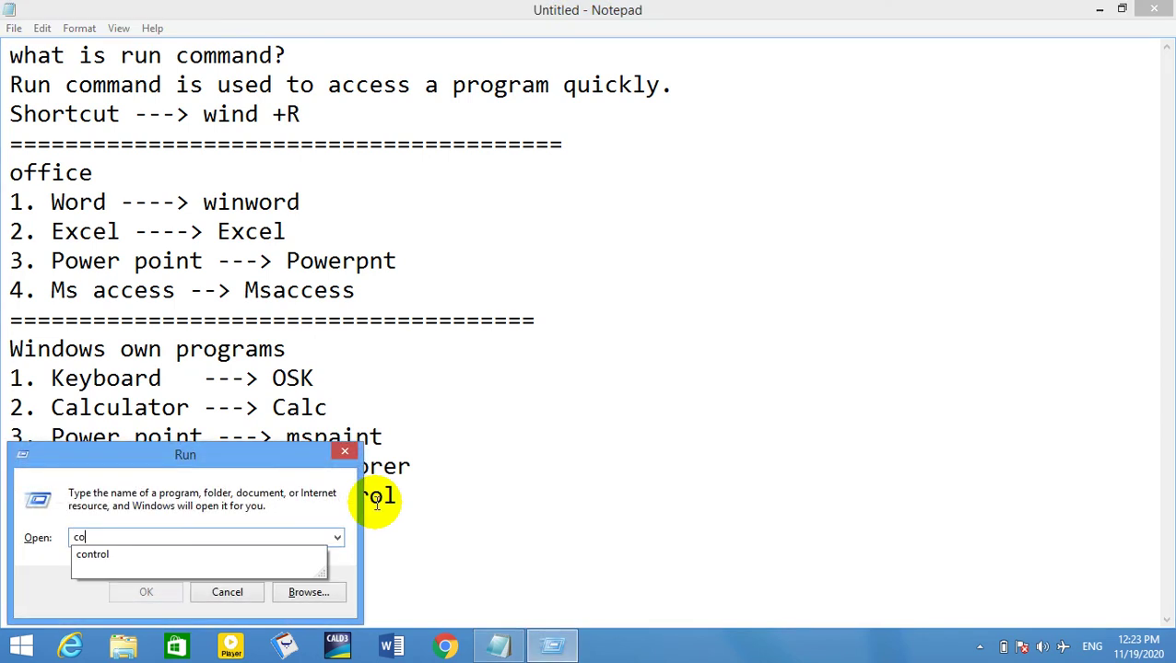
pyautogui.press('BackSpace')
pyautogui.press('BackSpace')
pyautogui.press('BackSpace')
pyautogui.write('rol')
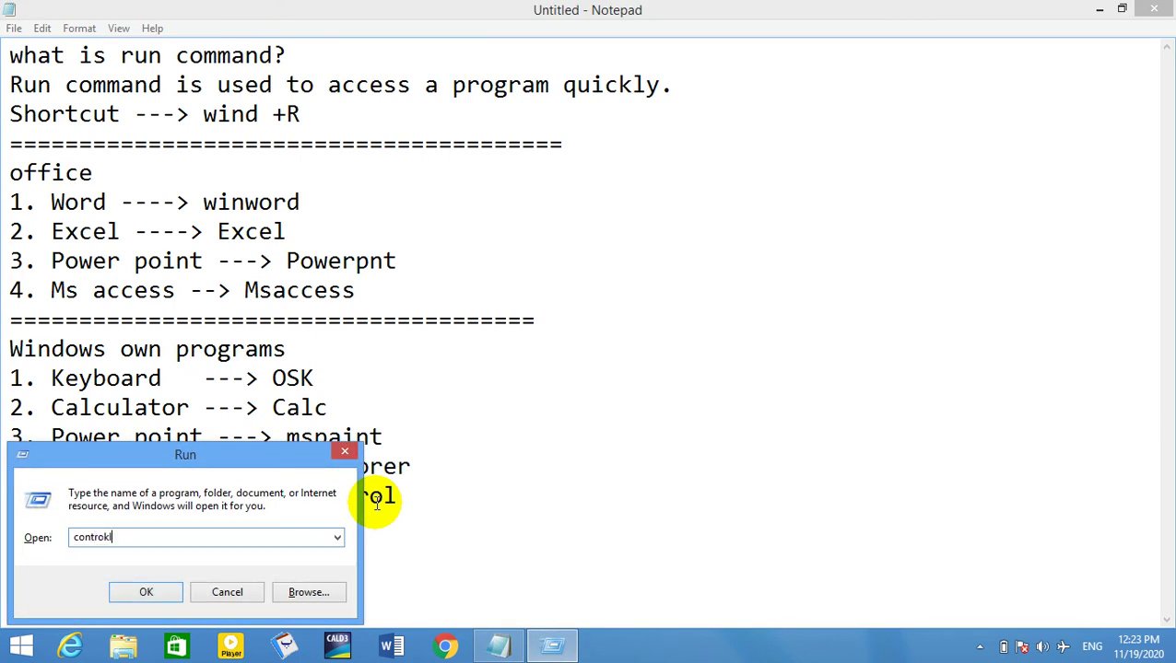
pyautogui.press('Return')
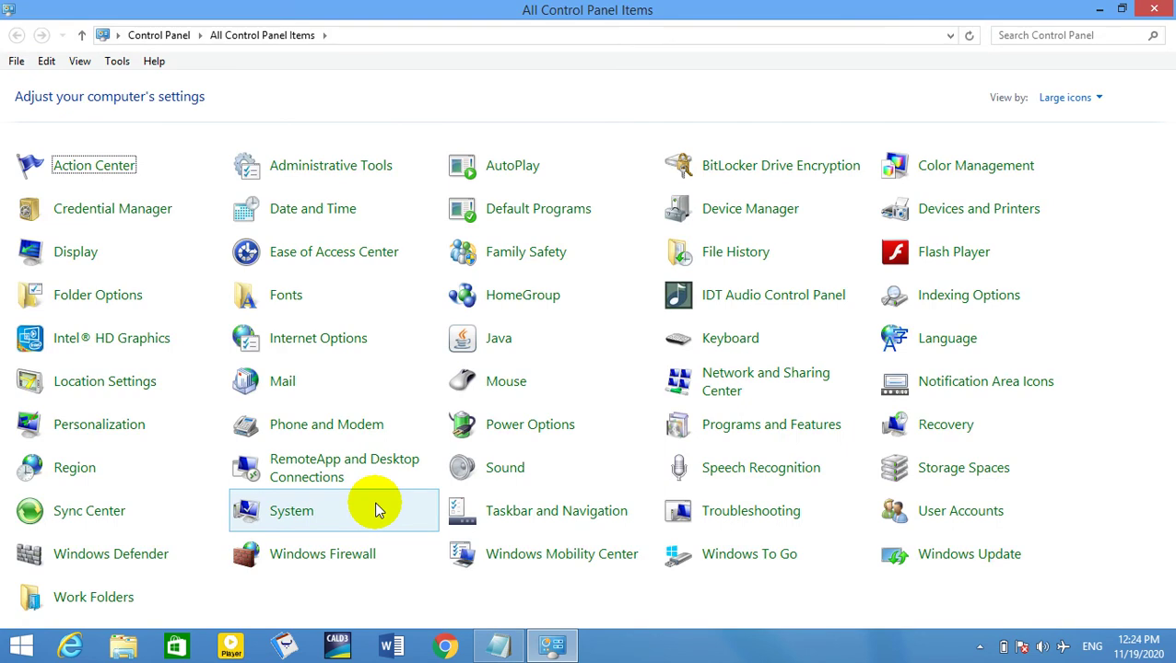
pyautogui.hotkey('alt', 'F4')
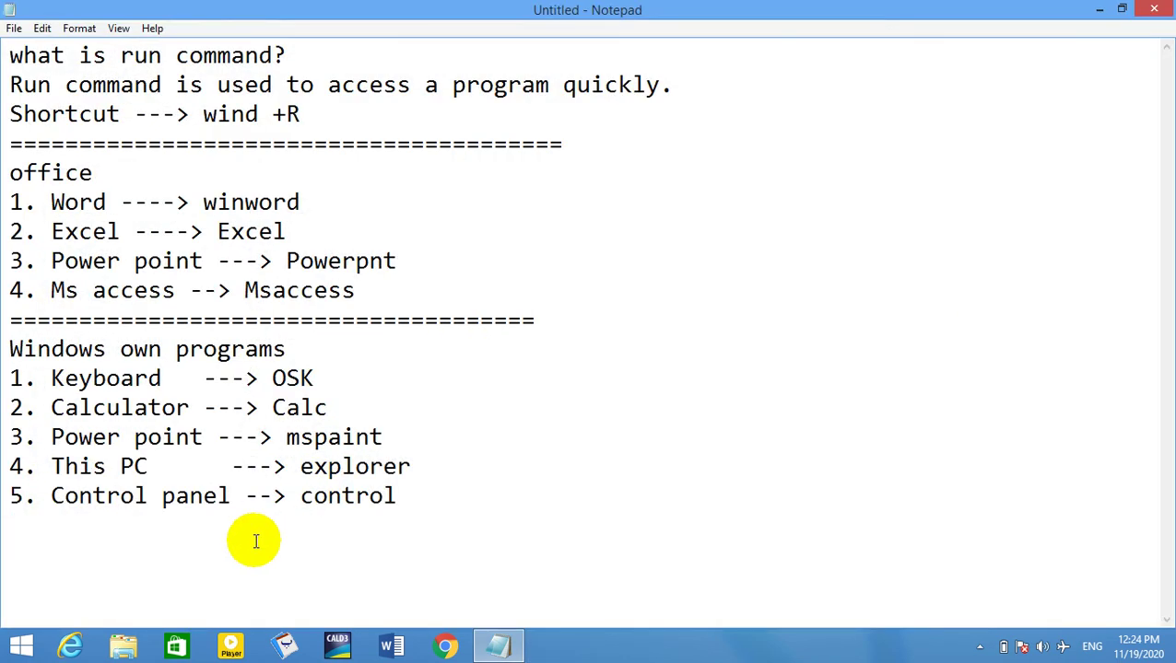
# - Add a separator line of equals signs below the Windows programs list
pyautogui.press('Return')
pyautogui.write('=')
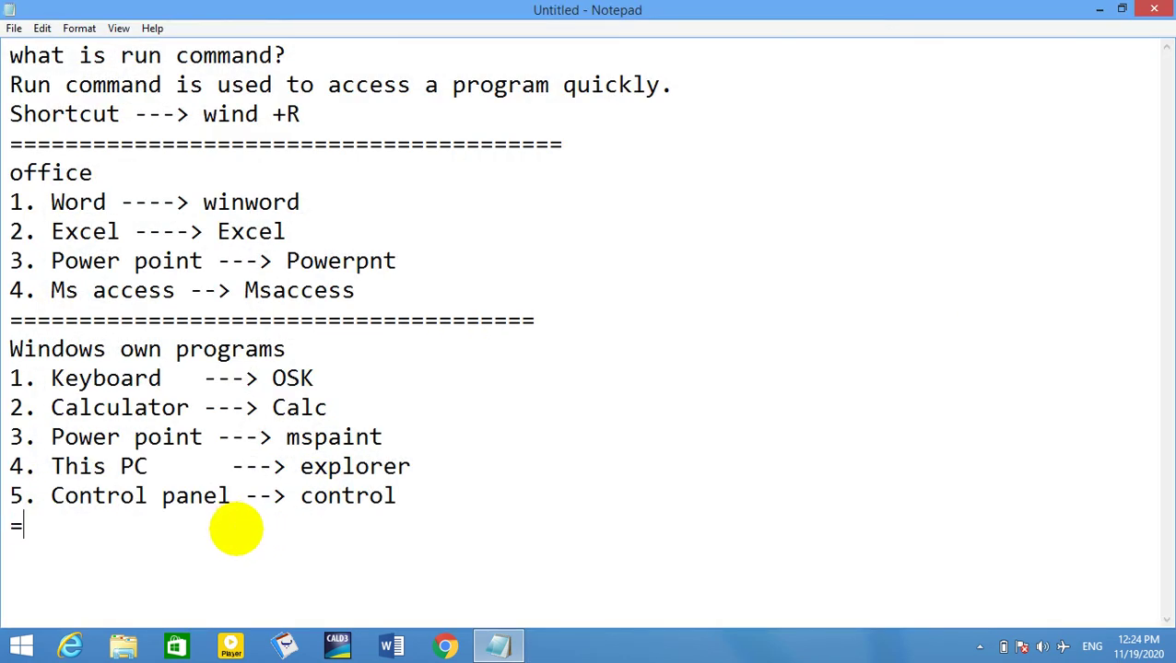
pyautogui.write('=========================================')
pyautogui.press('Return')
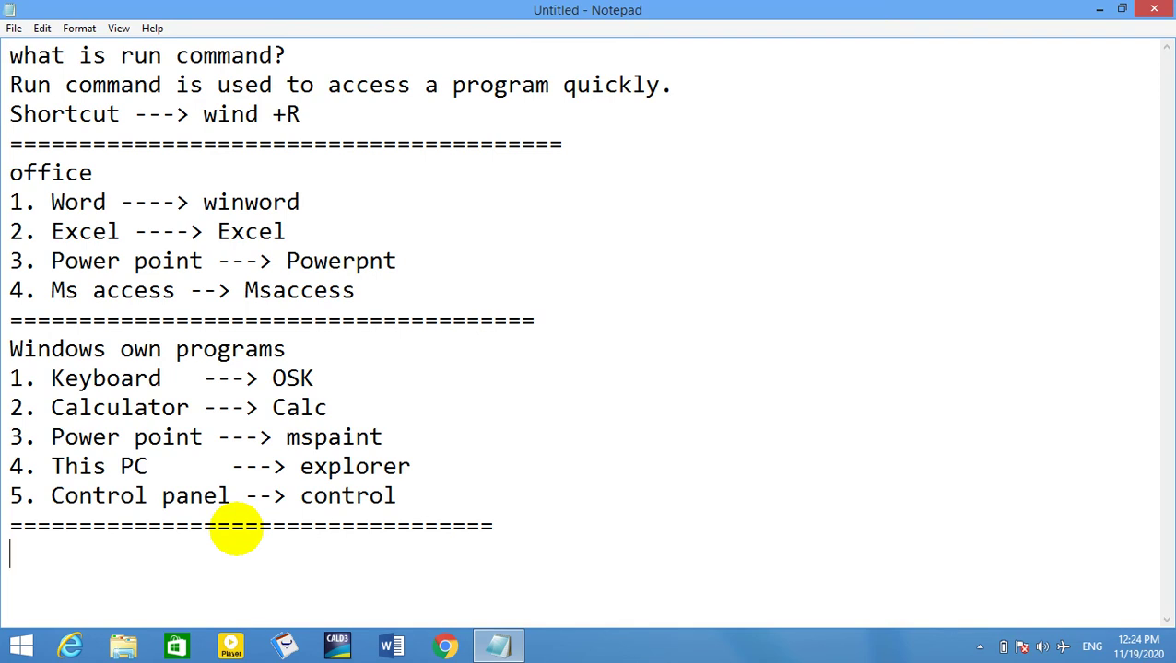
# - Write the heading "how to check of a computer information" below the separator
pyautogui.write('how to chek')
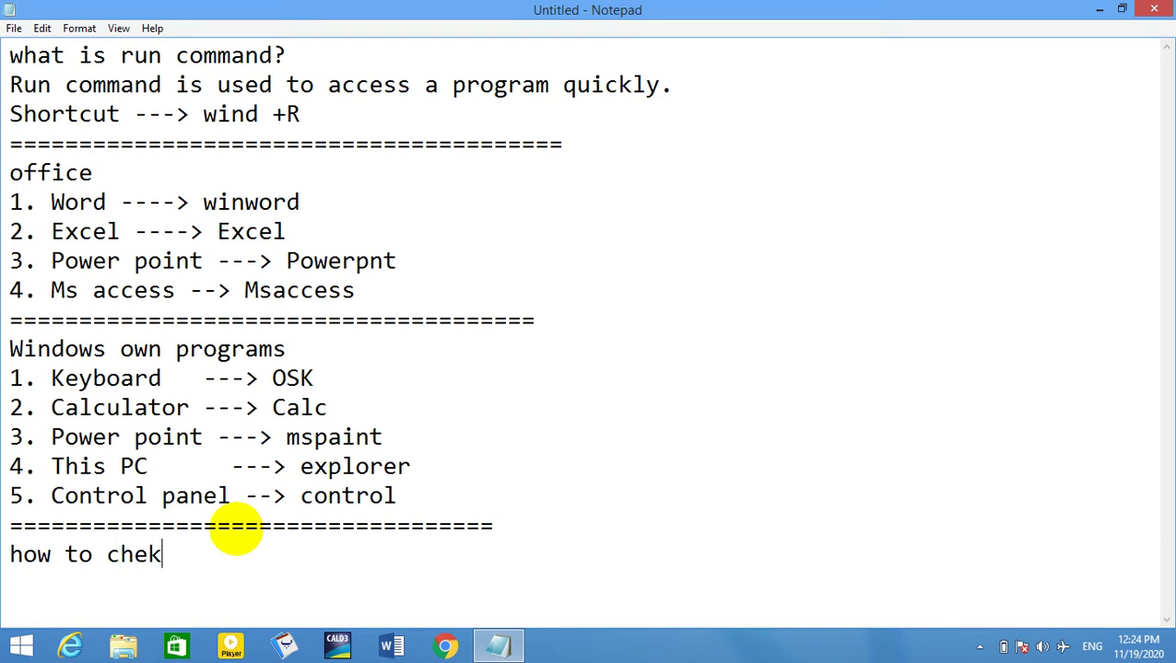
pyautogui.press('BackSpace')
pyautogui.write('ck a')
pyautogui.press('BackSpace')
pyautogui.press('BackSpace')
pyautogui.write('of an')
pyautogui.press('BackSpace')
pyautogui.write('computer ind')
pyautogui.press('BackSpace')
pyautogui.write('formation')
pyautogui.press('Return')
# - Add the entry "1. Dxdiag" under the computer information heading and start a new line
pyautogui.write('1. ')
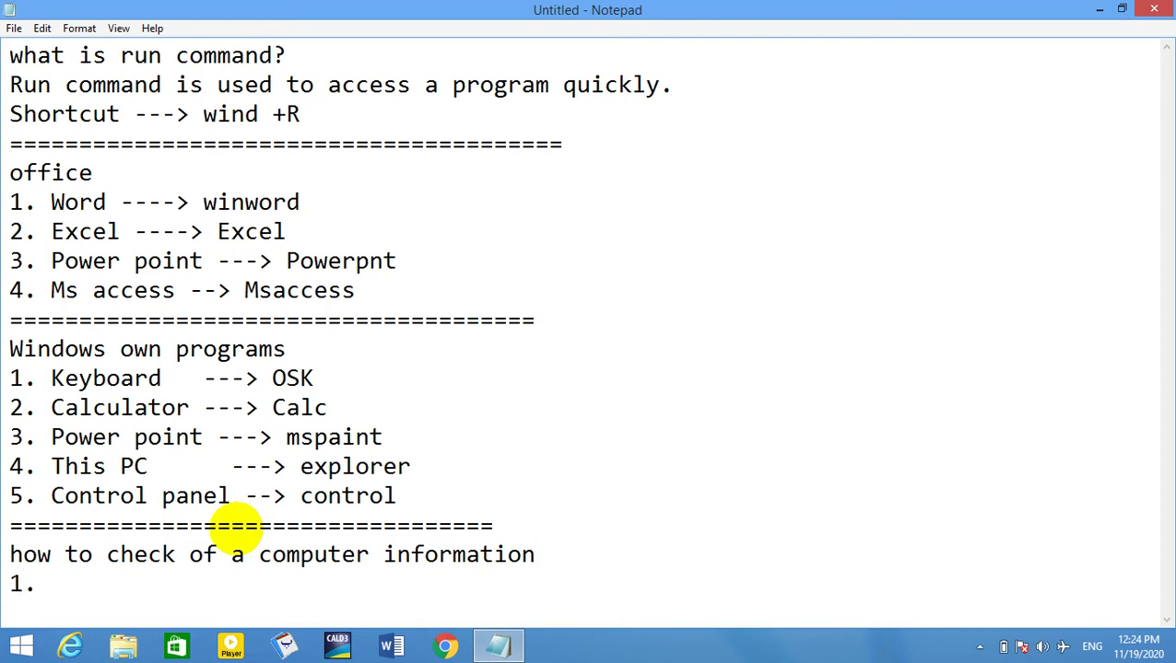
pyautogui.write('S')
pyautogui.press('BackSpace')
pyautogui.write('Dxdiagf')
pyautogui.press('BackSpace')
pyautogui.press('Return')
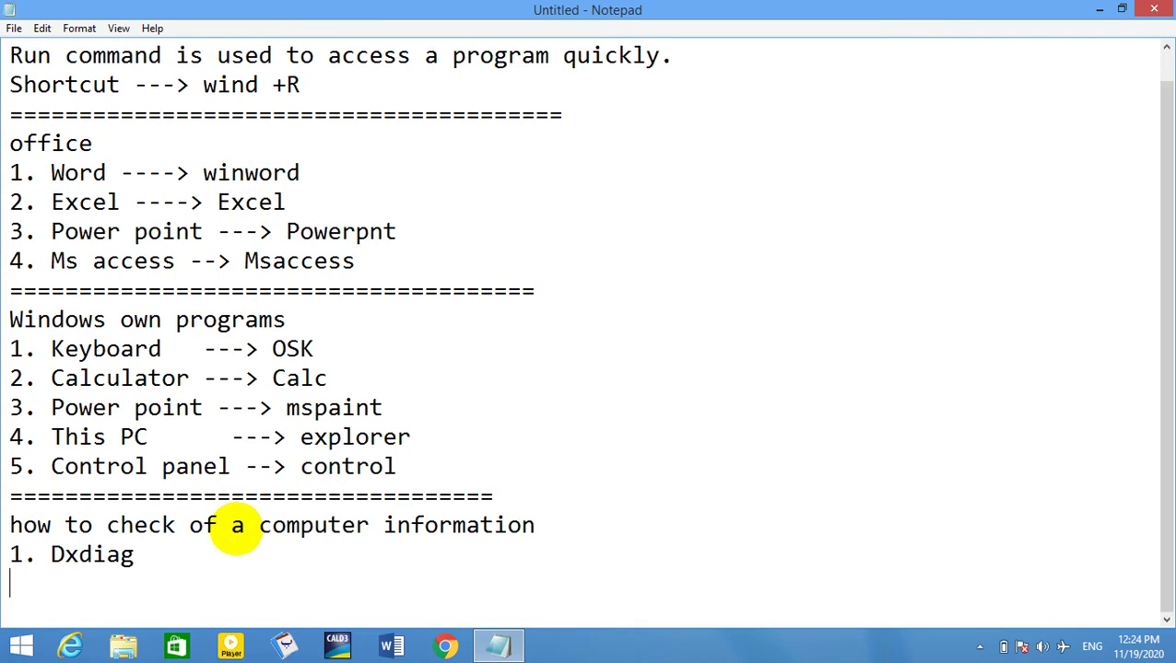
# - Add the explanatory line "Dx DirectX" below the Dxdiag entry
pyautogui.write('Dx DIrc')
pyautogui.press('BackSpace')
pyautogui.press('BackSpace')
pyautogui.press('BackSpace')
pyautogui.write('irc')
pyautogui.press('BackSpace')
pyautogui.write('ect ')
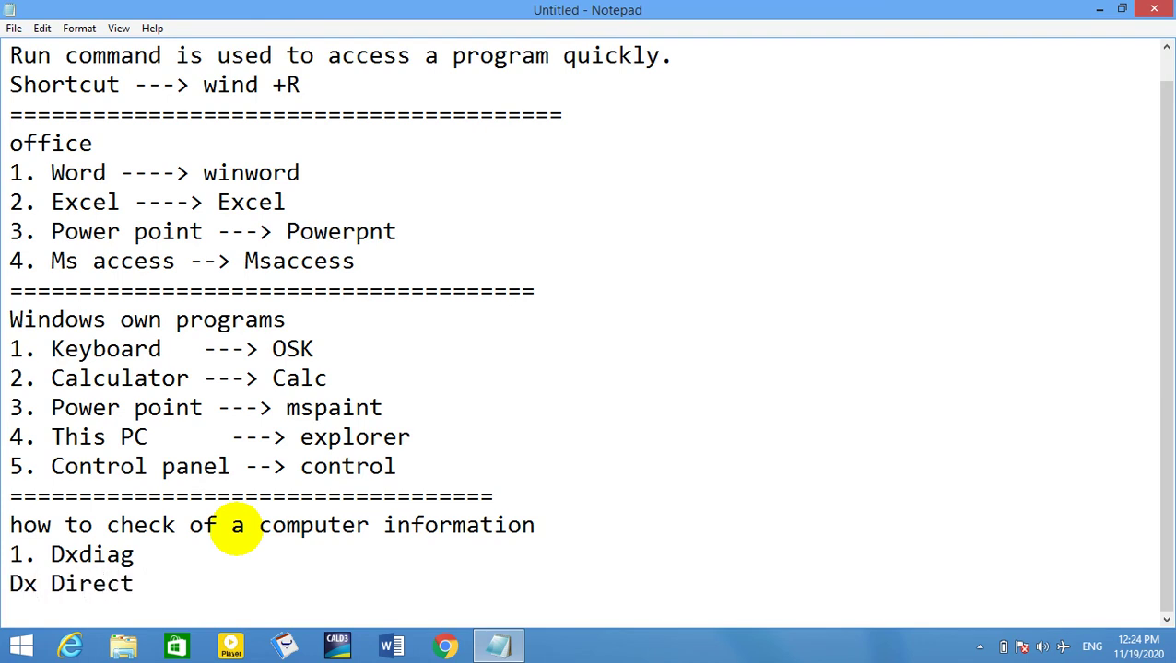
pyautogui.write('X')
pyautogui.press('Return')
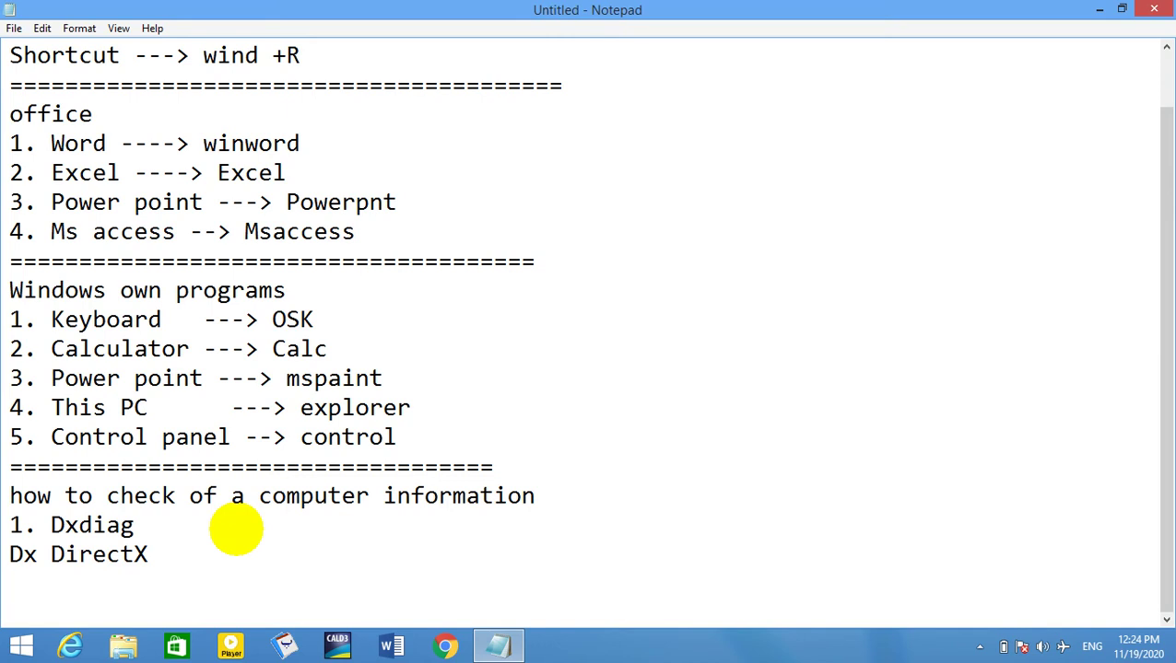
# - Add the explanatory line "Diag ---> Dianostics" and start a new line
pyautogui.write('Diag')
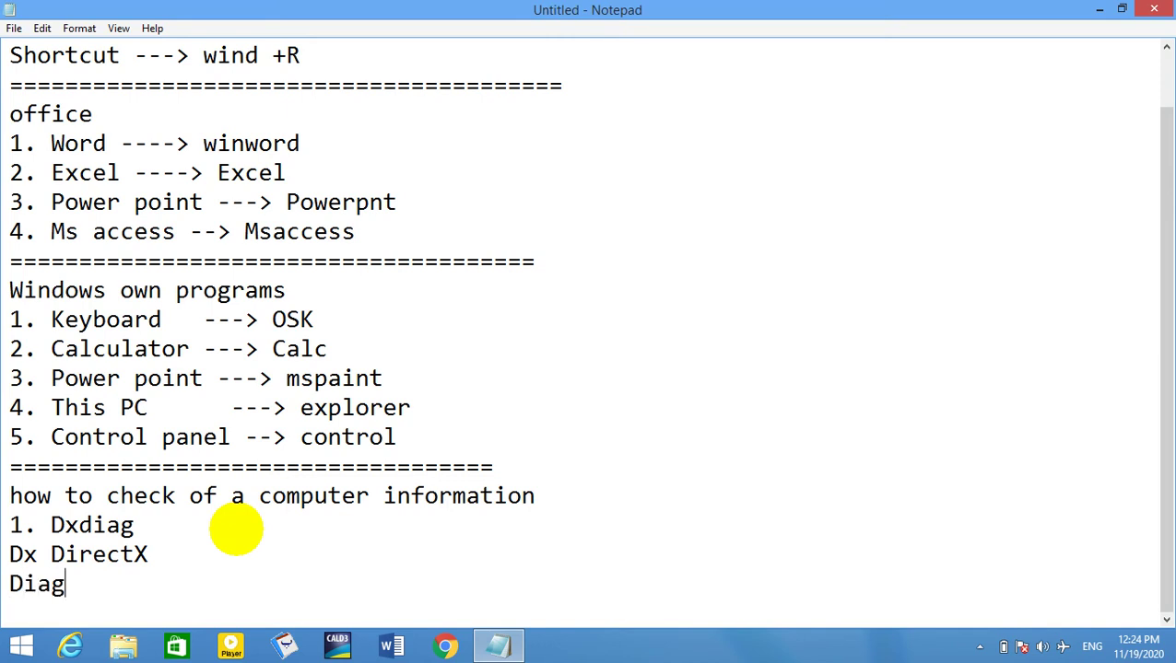
pyautogui.write(' ---> Dign')
pyautogui.press('BackSpace')
pyautogui.press('BackSpace')
pyautogui.write('ano')
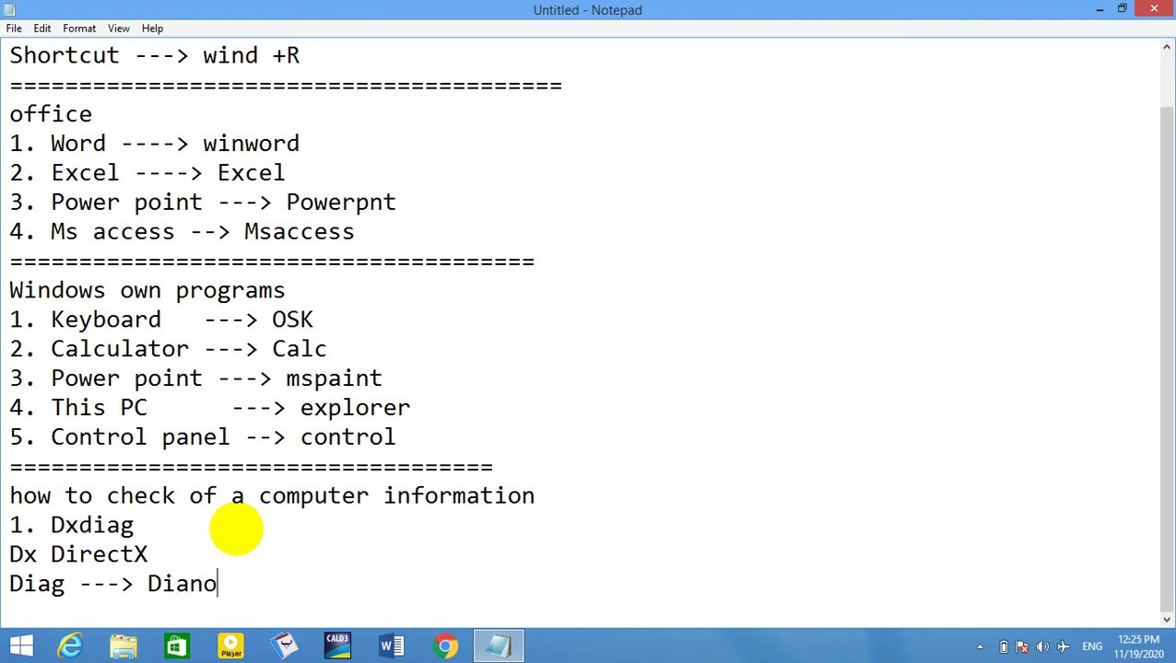
pyautogui.write('stics')
pyautogui.press('Return')
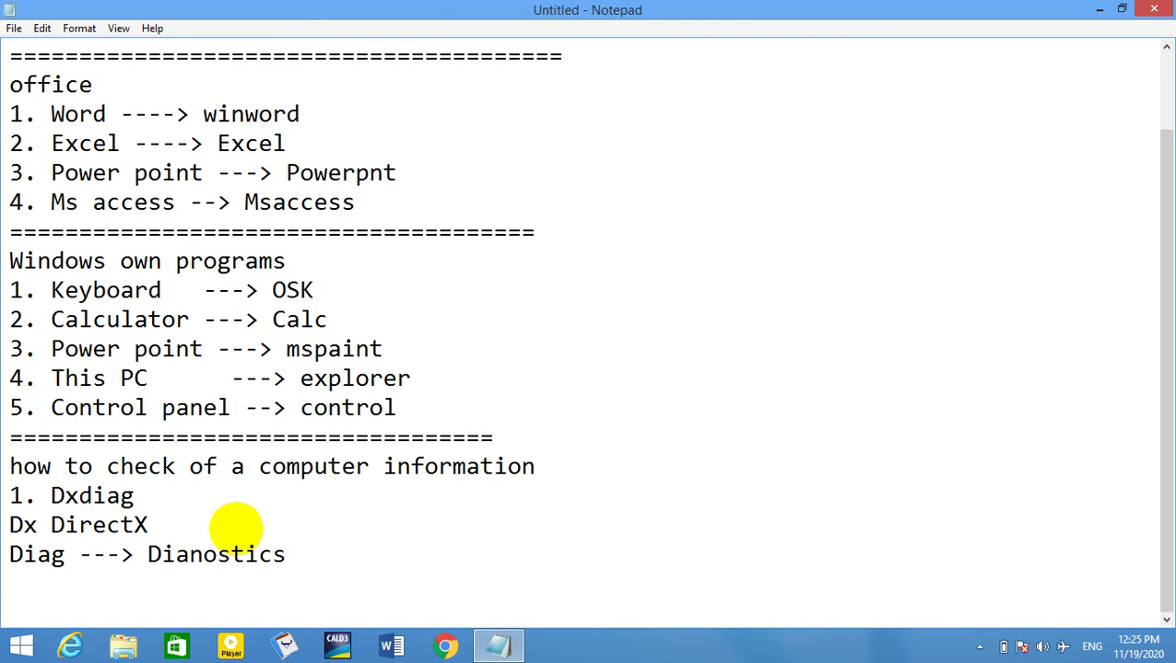
# - Launch the DirectX Diagnostic Tool with the Run command "dxdiag" and allow the driver signature check
pyautogui.press('super+r')
pyautogui.write('dxdia')
pyautogui.press('BackSpace')
pyautogui.press('BackSpace')
pyautogui.write('iag')
pyautogui.press('Return')
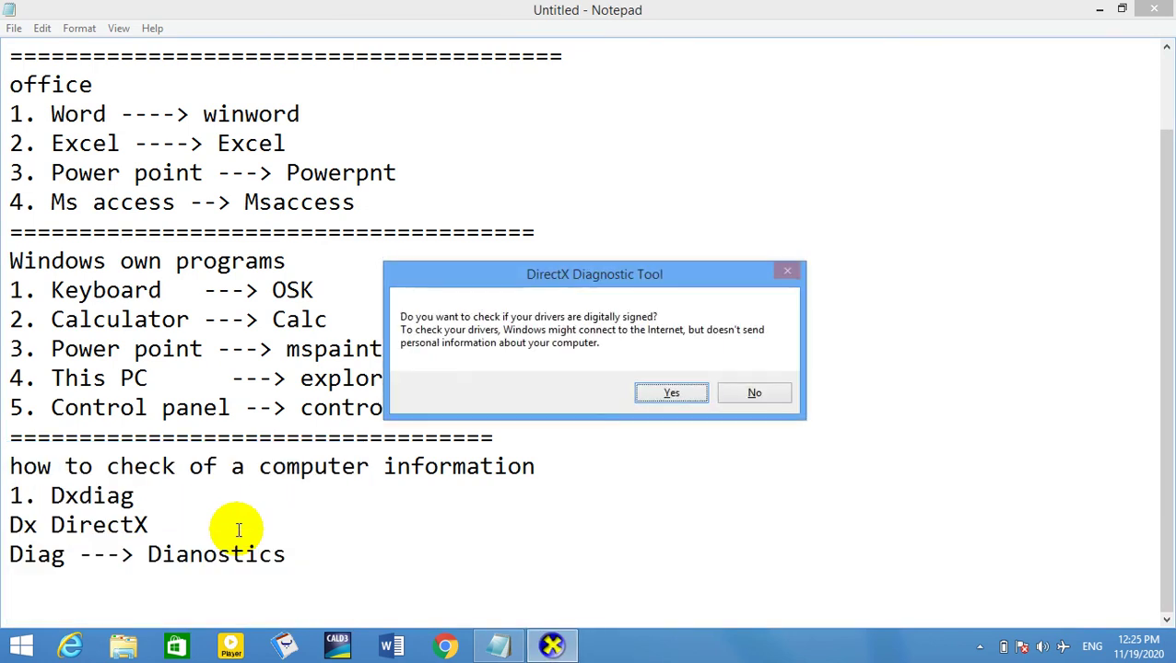
pyautogui.press('Escape')
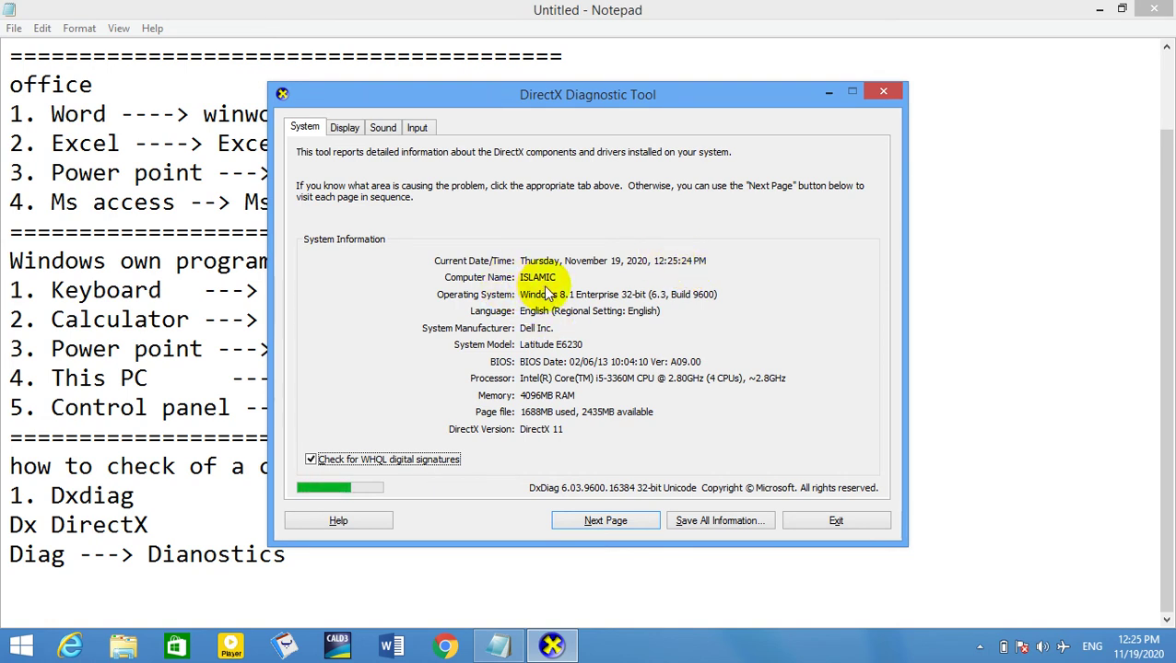
# - Magnify the screen to examine the computer's system information, then close the DirectX Diagnostic Tool
pyautogui.press('super+plus')
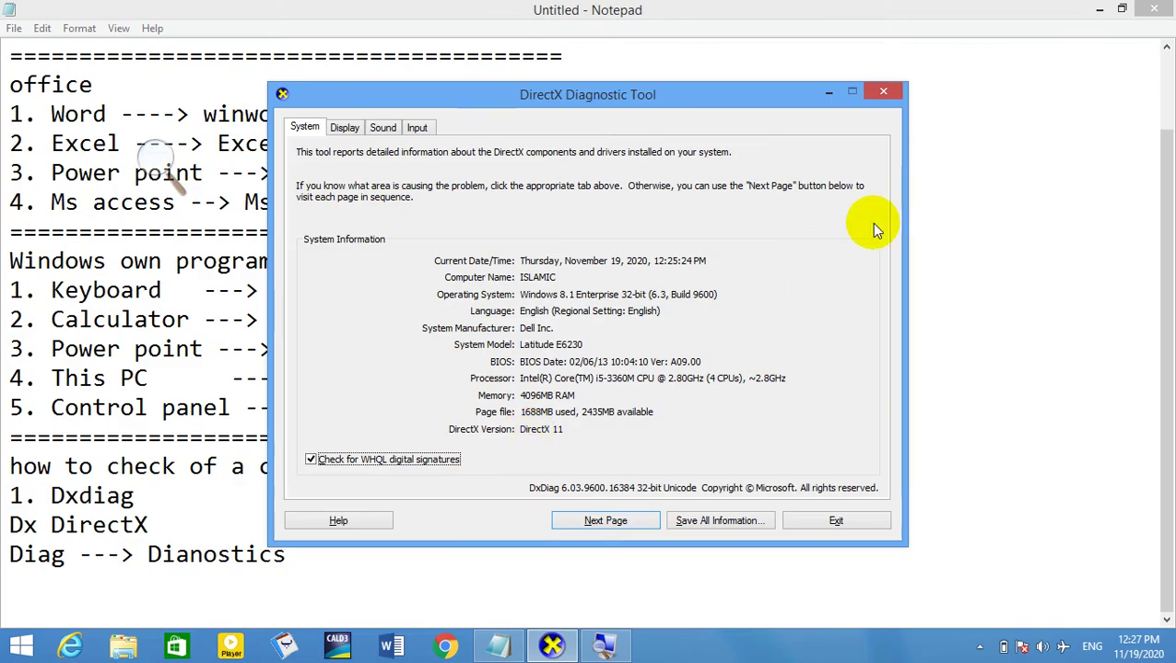
pyautogui.click(883, 91)
# - Start entry "2." in the computer information list and close Magnifier
pyautogui.press('Return')
pyautogui.write('2.')
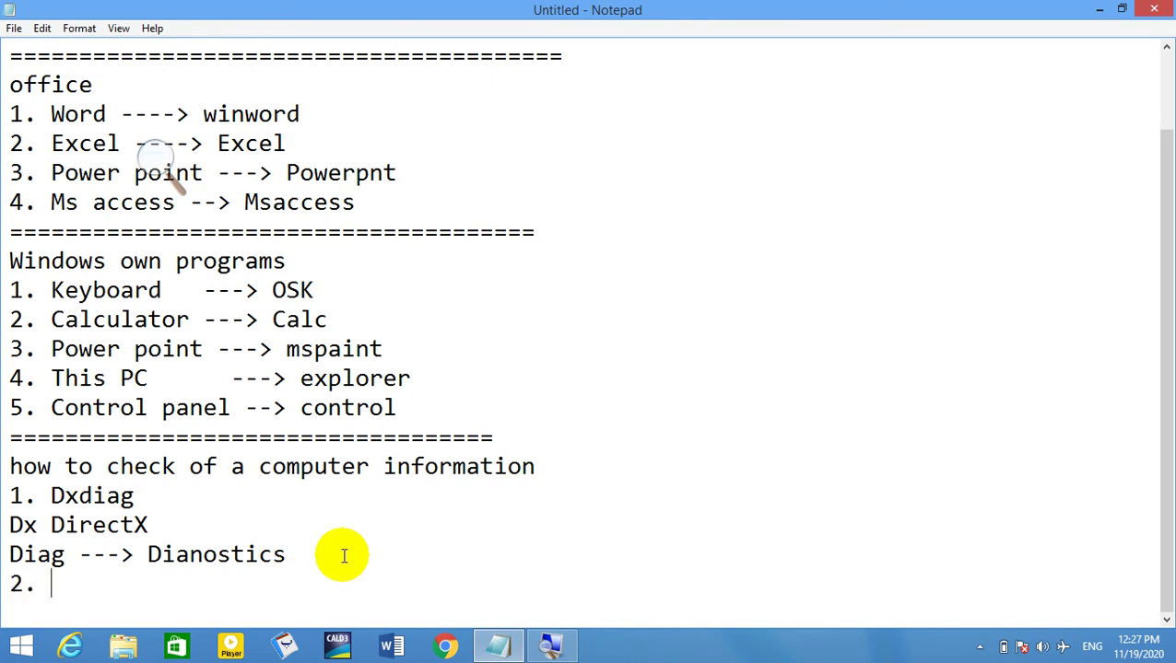
pyautogui.click(551, 645)
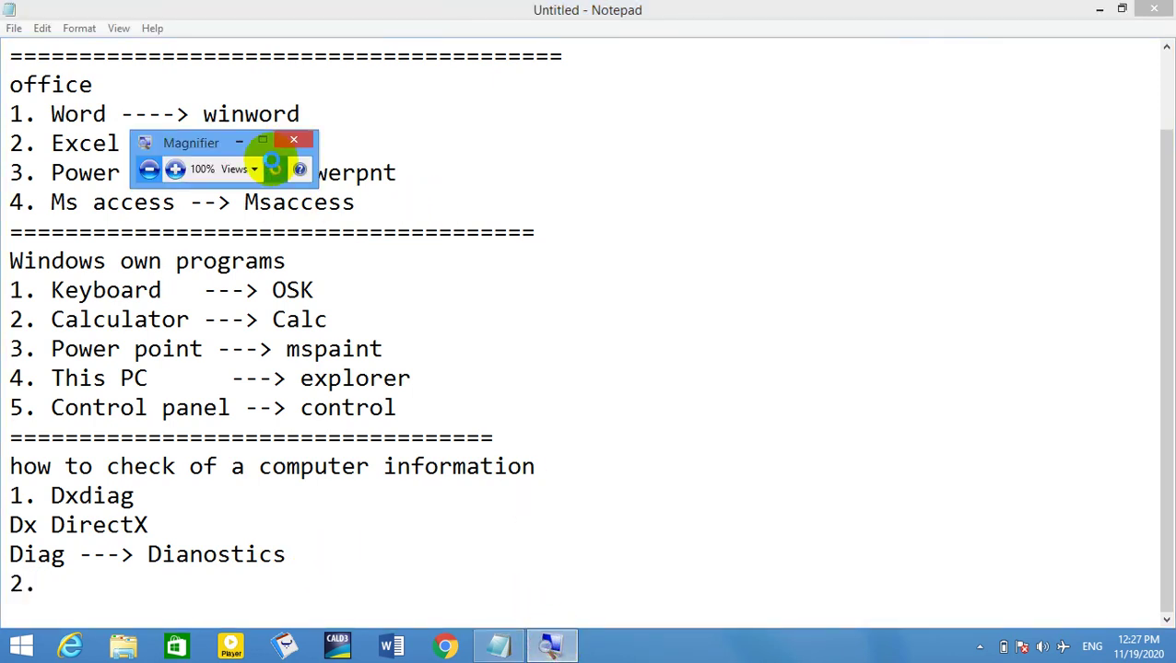
pyautogui.click(293, 140)
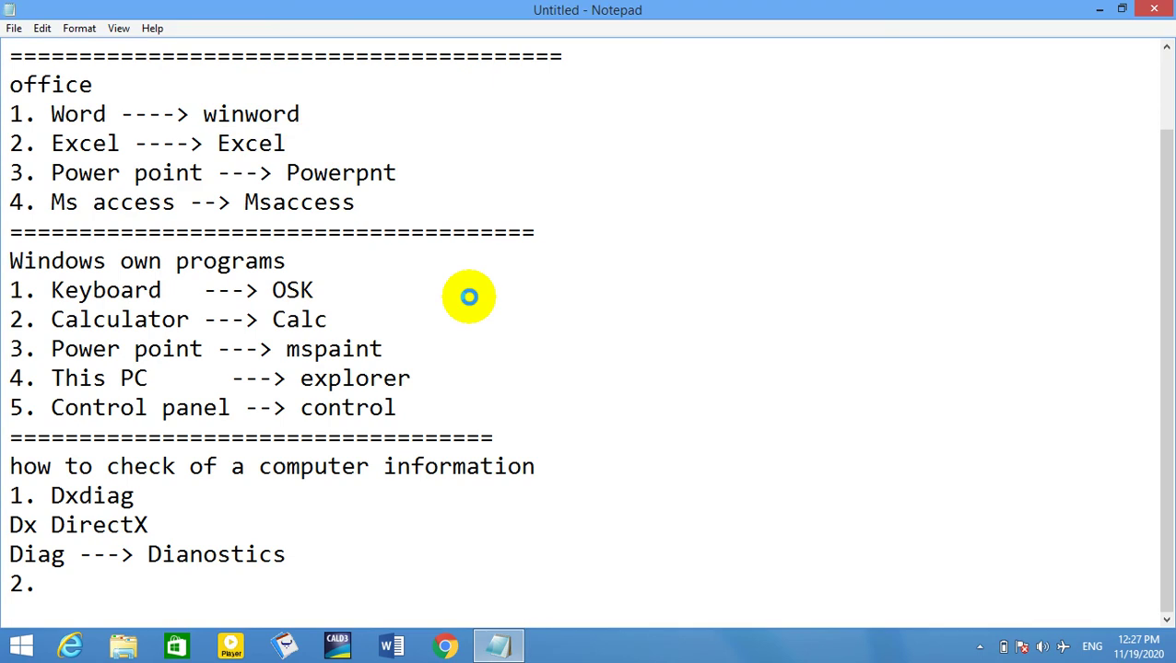
# - Complete entry 2 of the computer information list with "Msinfo32 enter" and start a new line
pyautogui.write('Msinfo32')
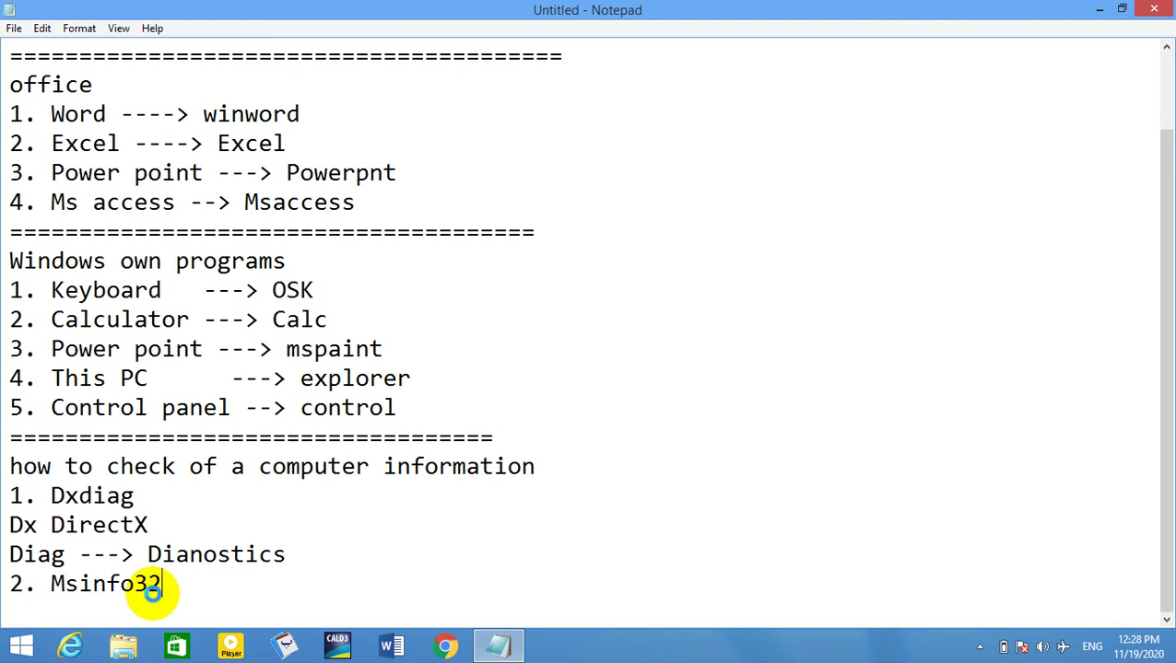
pyautogui.write('enter')
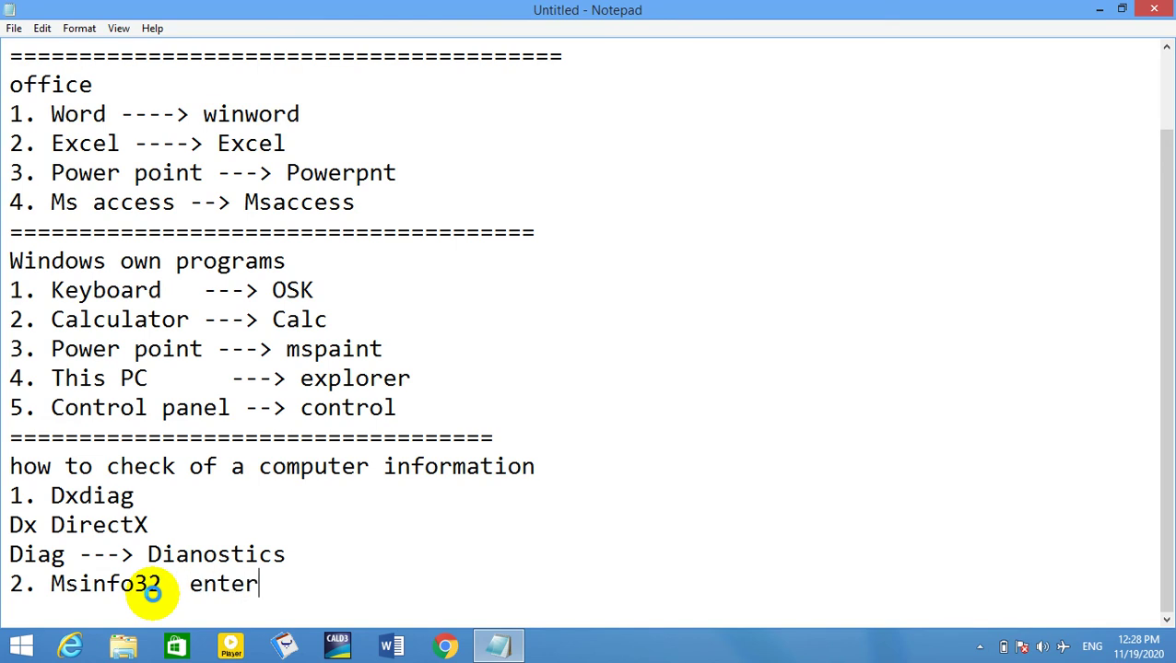
pyautogui.press('Return')
# - Launch System Information with the Run command "msinfo32" and maximize its window
pyautogui.press('super+r')
pyautogui.write('msoi')
pyautogui.press('BackSpace')
pyautogui.press('BackSpace')
pyautogui.write('info32')
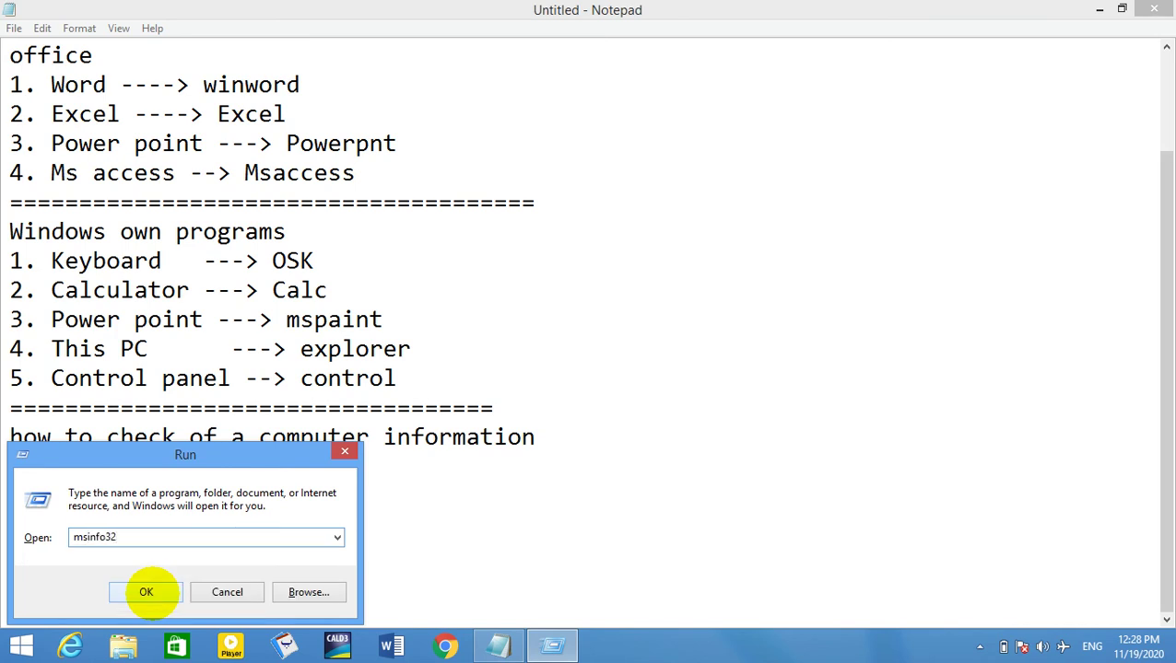
pyautogui.click(145, 593)
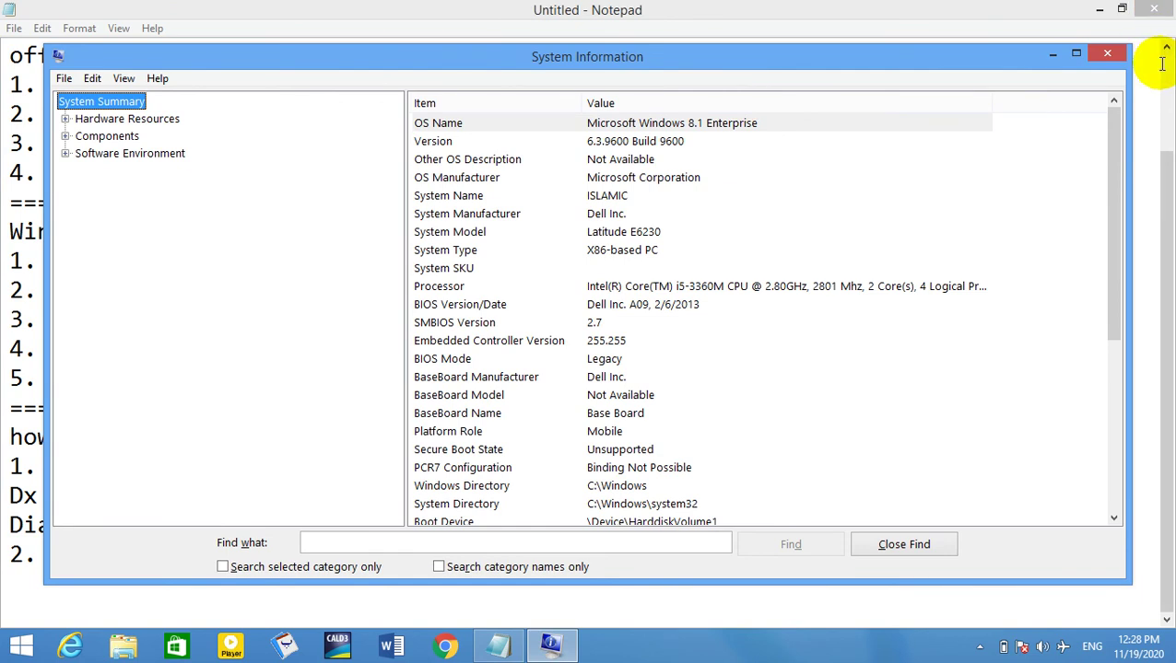
pyautogui.click(1075, 53)
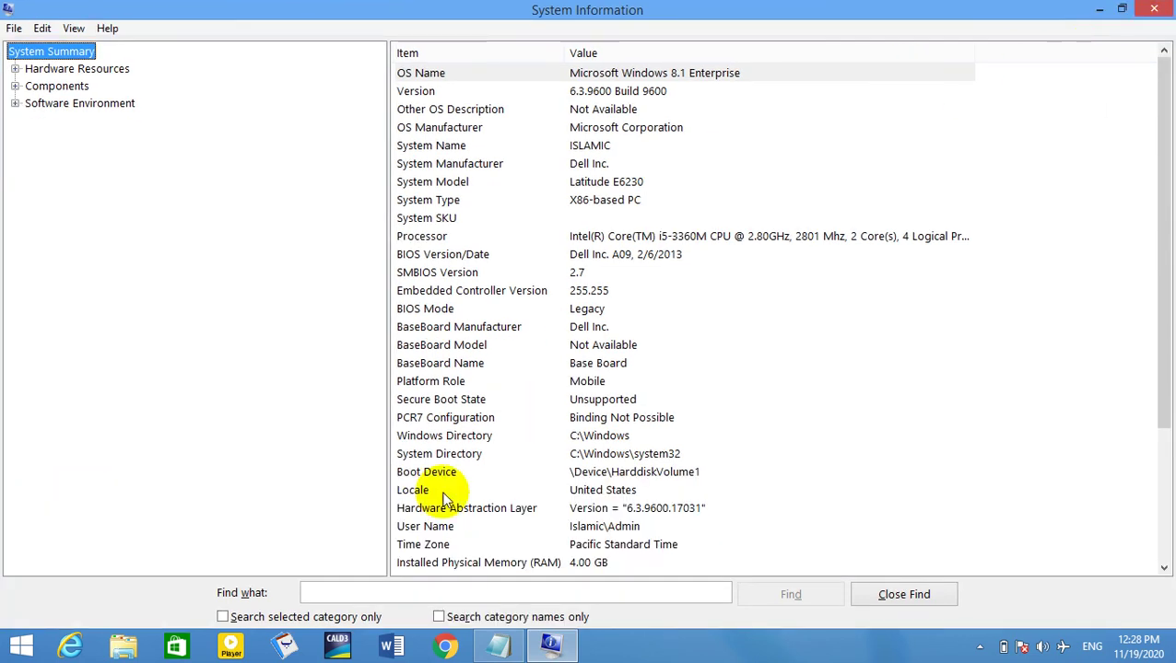
# - Search the system summary for "Processor" and select the processor entry
pyautogui.click(426, 591)
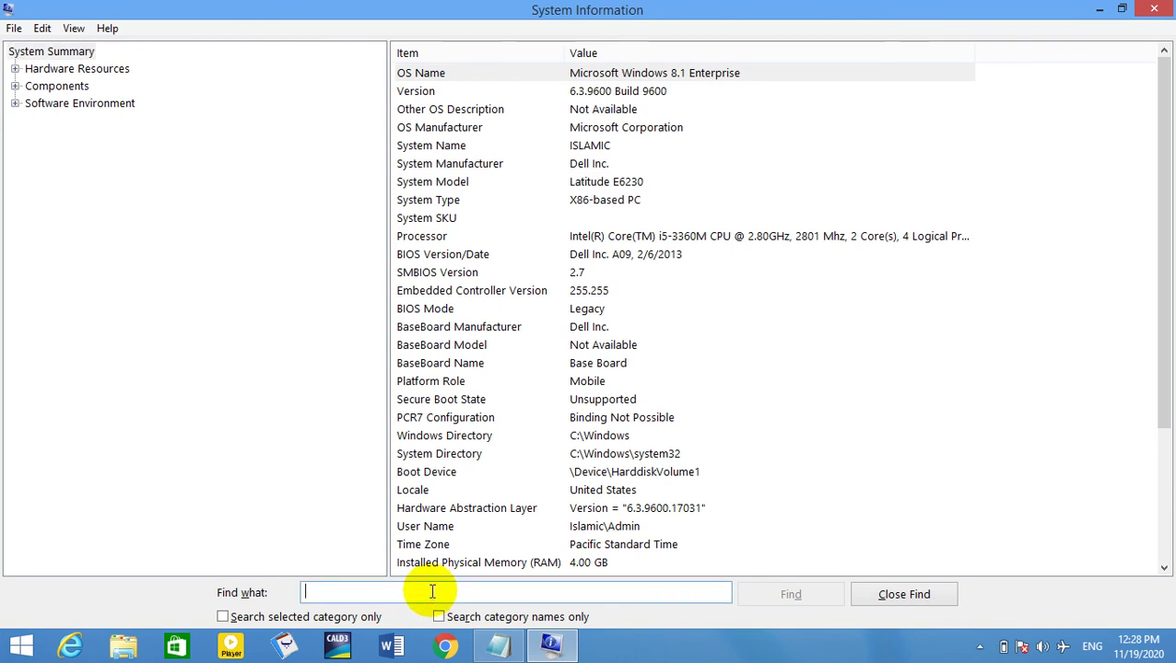
pyautogui.write('Proce')
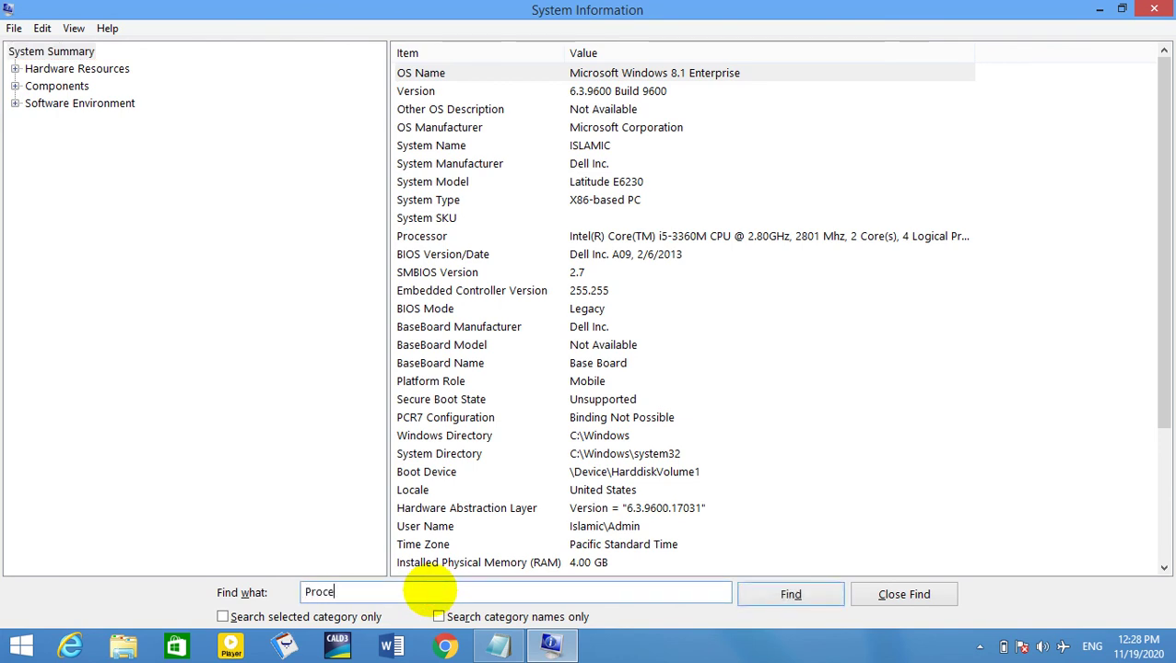
pyautogui.write('ssor')
pyautogui.press('Return')
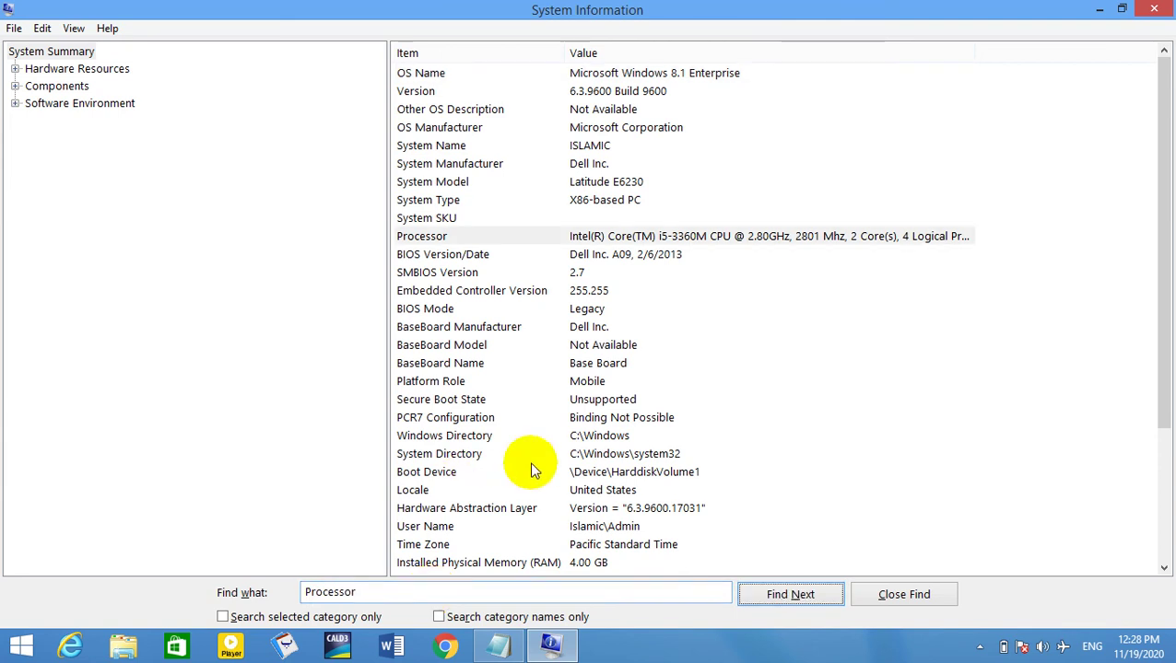
pyautogui.click(608, 240)
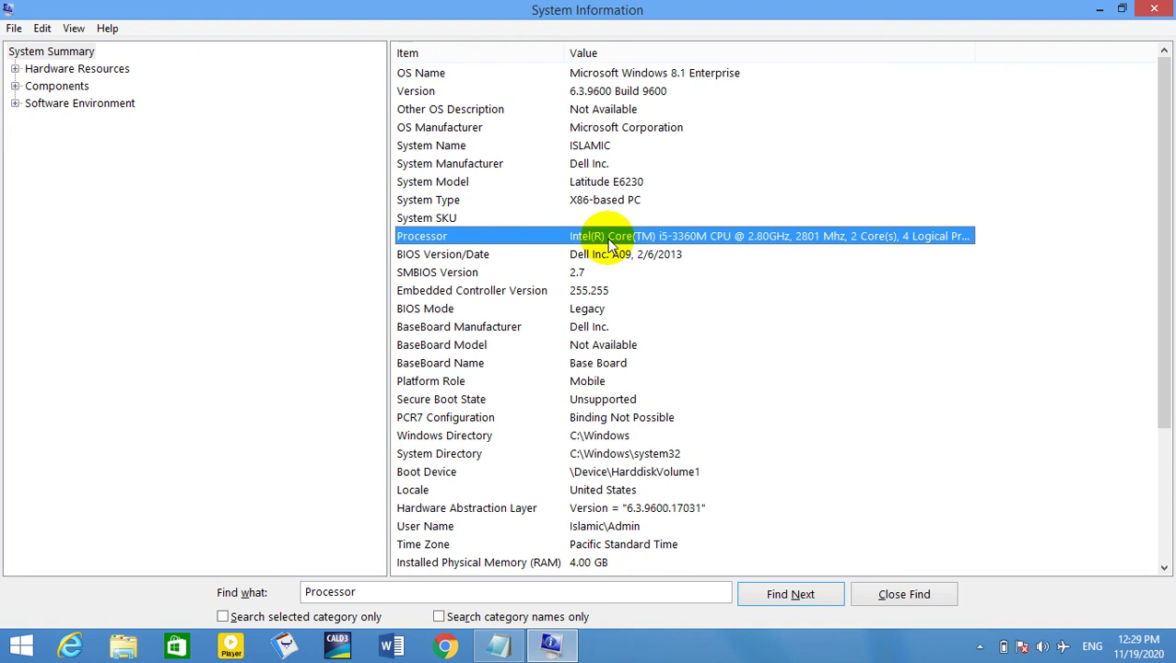
# - Search the system summary for "RAM" and select the installed physical memory entry
pyautogui.click(364, 593)
pyautogui.press('BackSpace')
pyautogui.press('BackSpace')
pyautogui.press('BackSpace')
pyautogui.press('BackSpace')
pyautogui.press('BackSpace')
pyautogui.press('BackSpace')
pyautogui.press('BackSpace')
pyautogui.press('BackSpace')
pyautogui.press('BackSpace')
pyautogui.write('RAM')
pyautogui.press('Return')
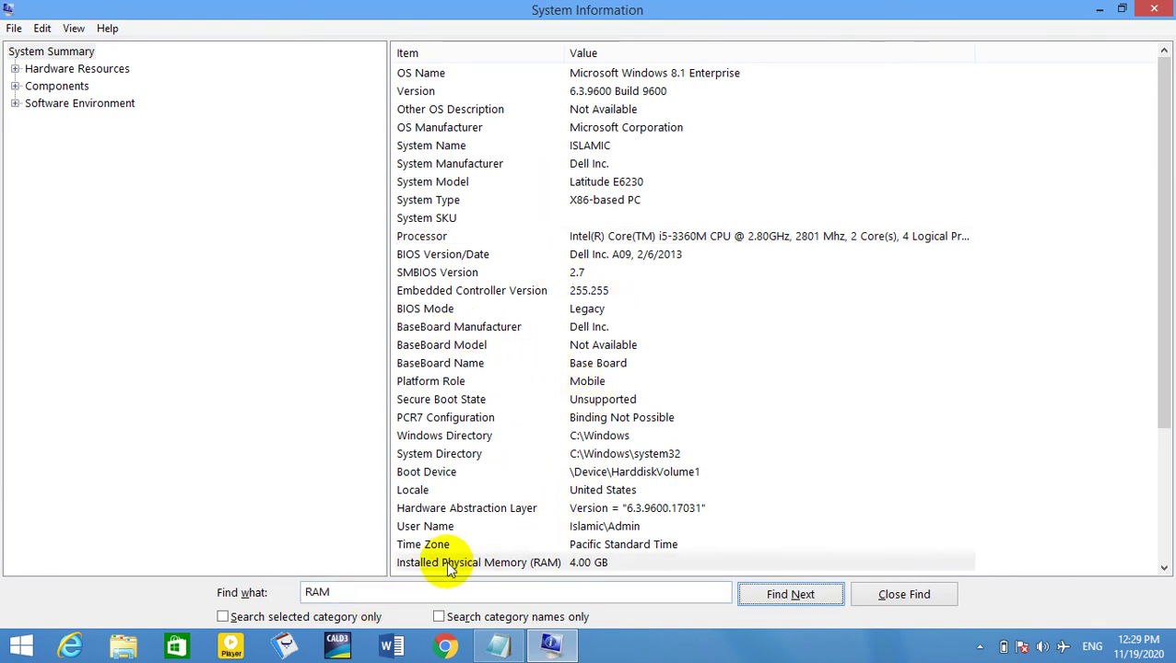
pyautogui.click(487, 565)
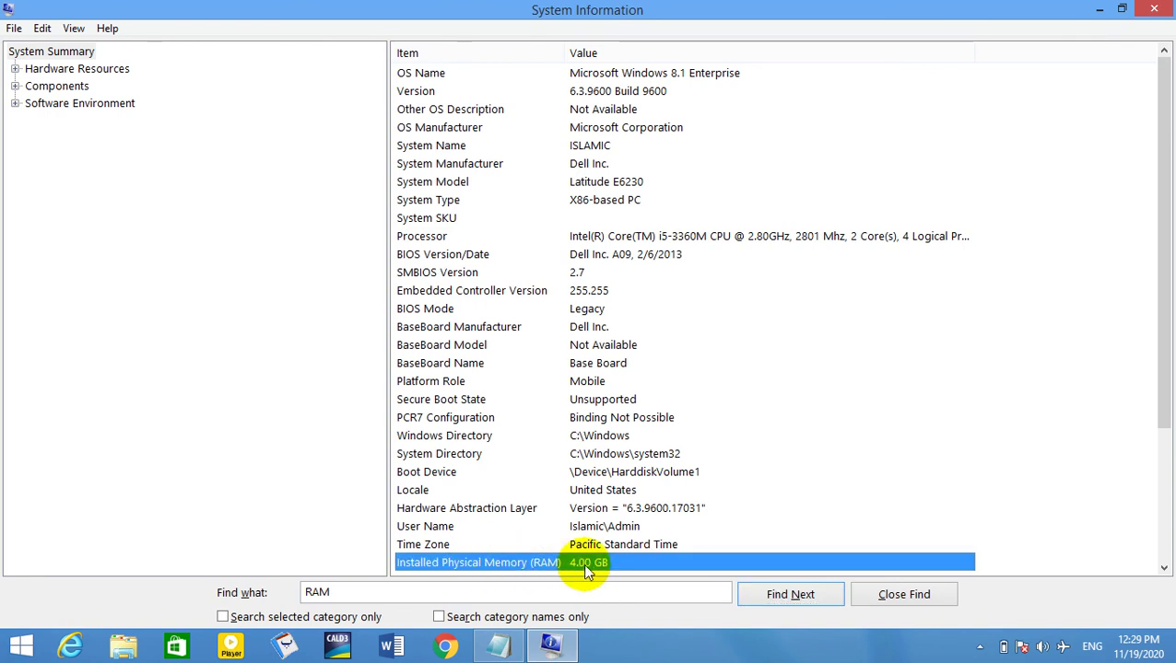
# - Clear the search text, display the Disks information under Components > Storage, and select the hard disk's Size entry
pyautogui.click(381, 592)
pyautogui.press('BackSpace')
pyautogui.press('BackSpace')
pyautogui.press('BackSpace')
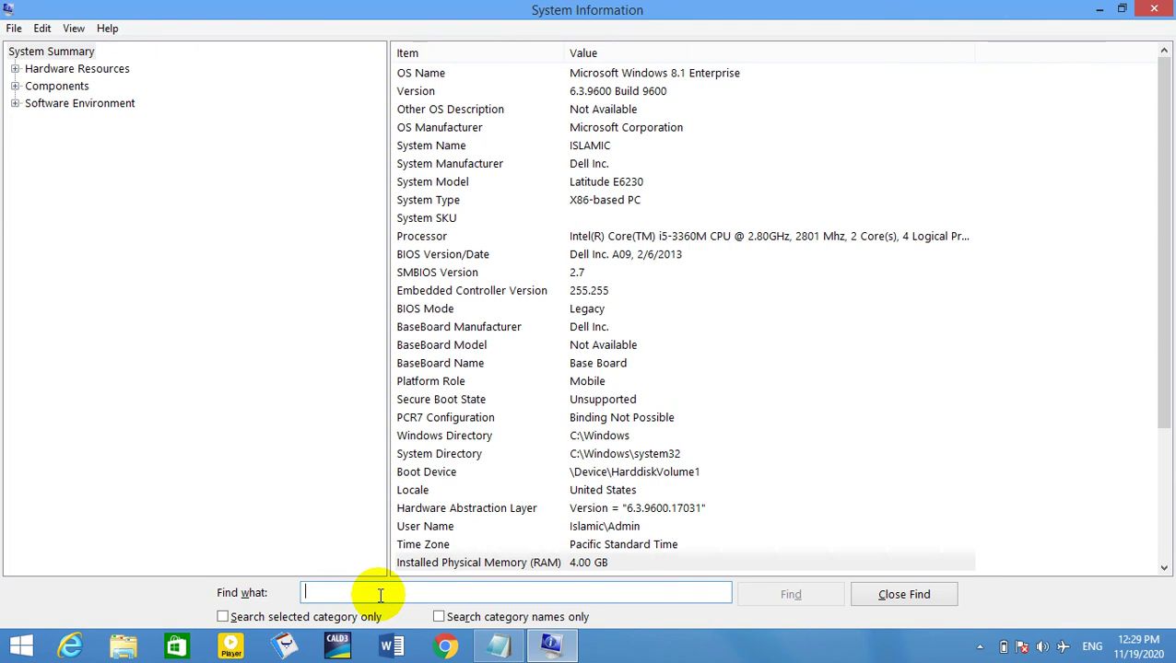
pyautogui.click(15, 86)
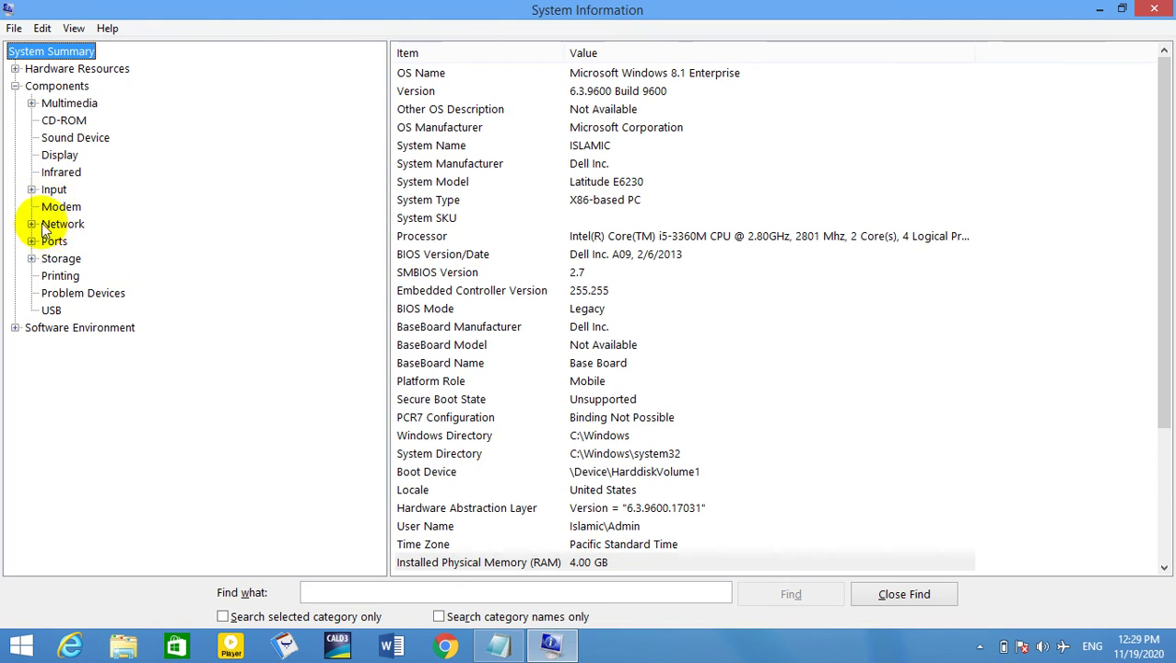
pyautogui.click(31, 259)
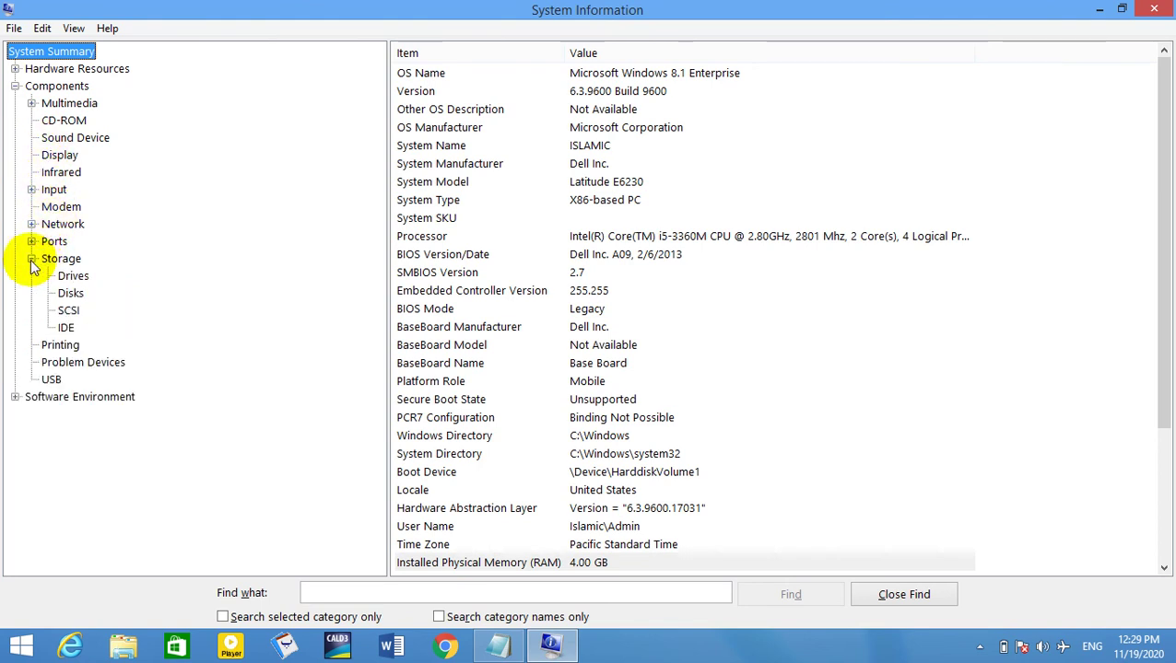
pyautogui.click(70, 293)
pyautogui.click(581, 291)
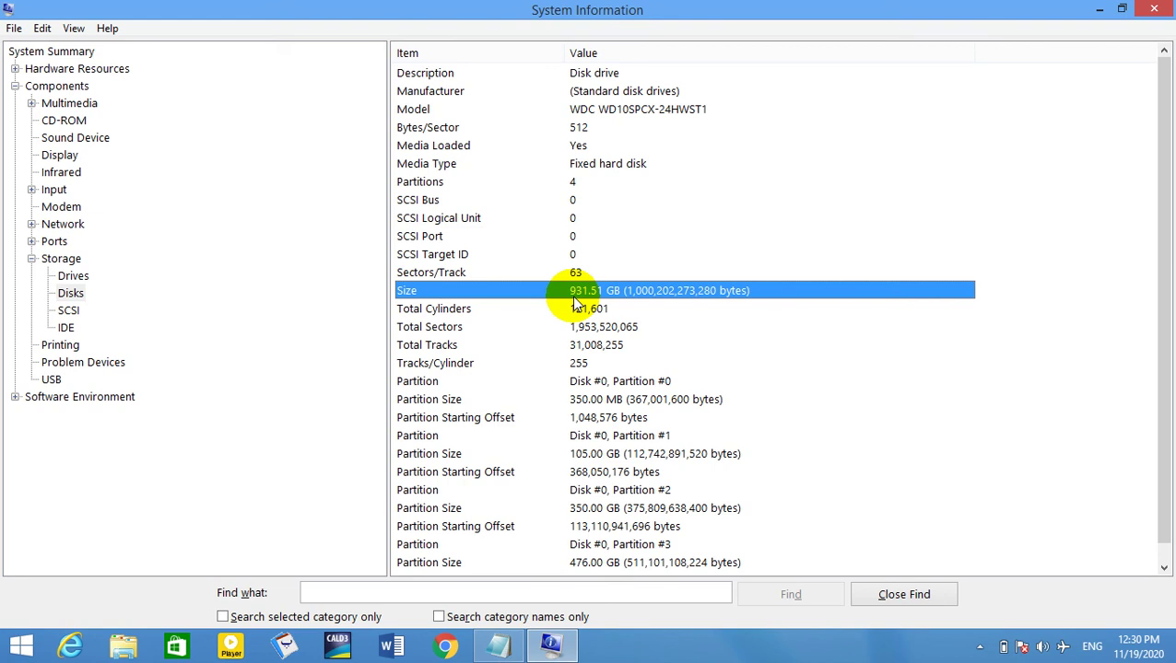
# - Restore the System Information window from its maximized state, move it on the desktop, and close it
pyautogui.doubleClick(1013, 12)
pyautogui.moveTo(900, 166); pyautogui.dragTo(937, 70)
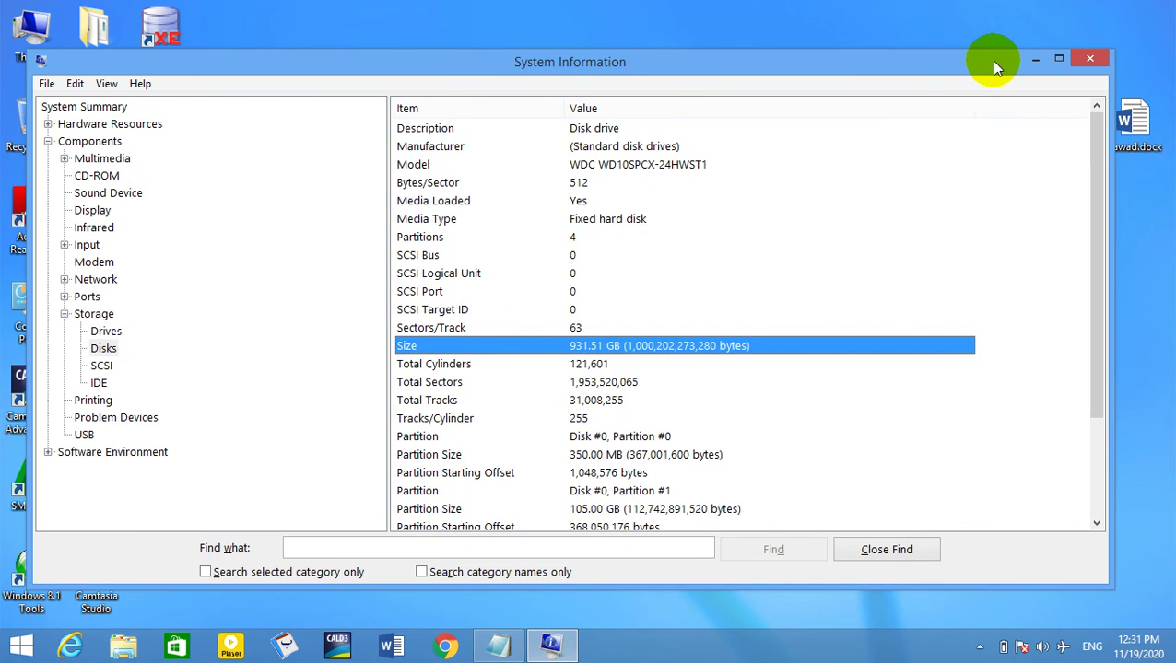
pyautogui.click(1089, 59)
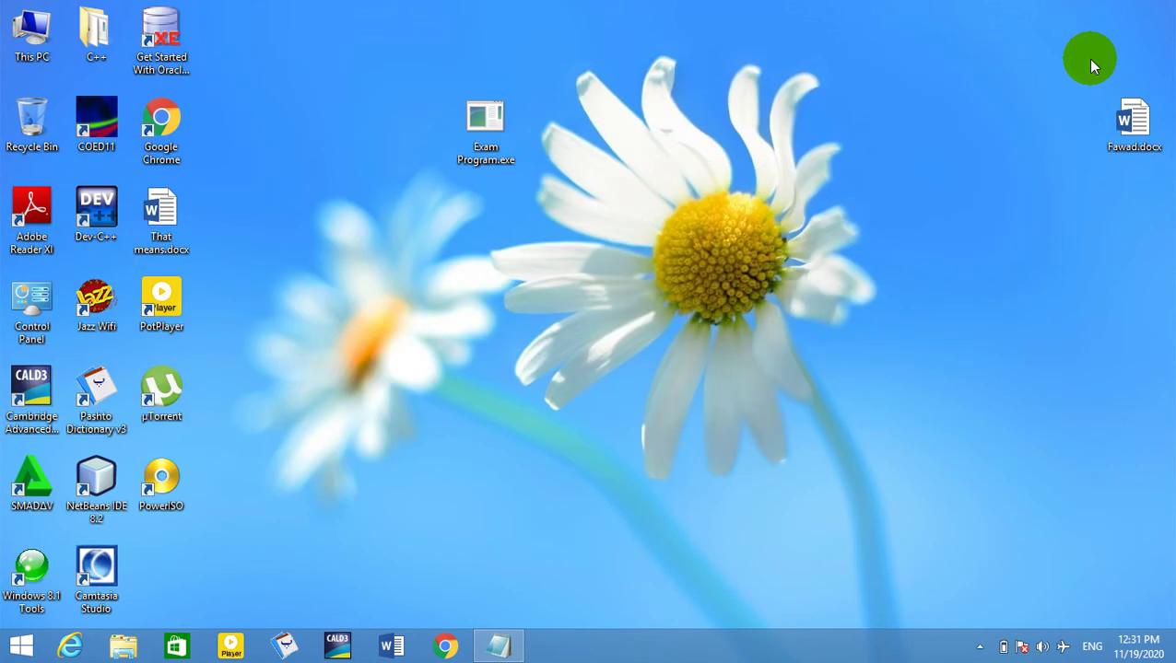
# - Open the résumé document from the desktop in Word and close it, doing this twice to demonstrate program loading
pyautogui.doubleClick(1134, 139)
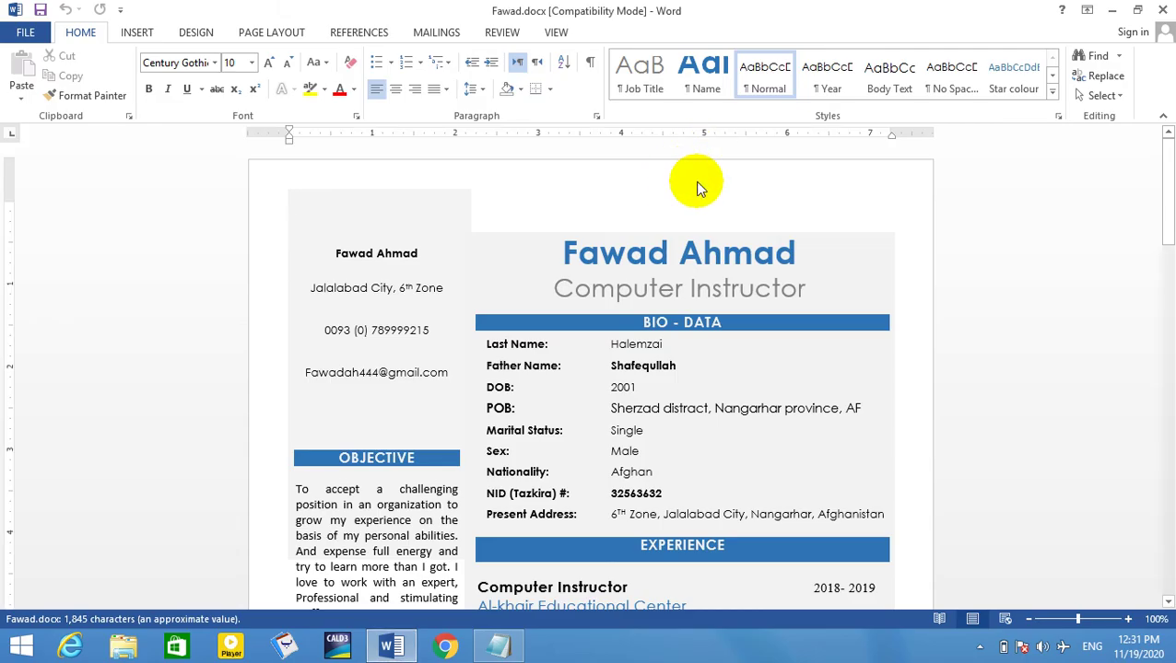
pyautogui.click(1163, 9)
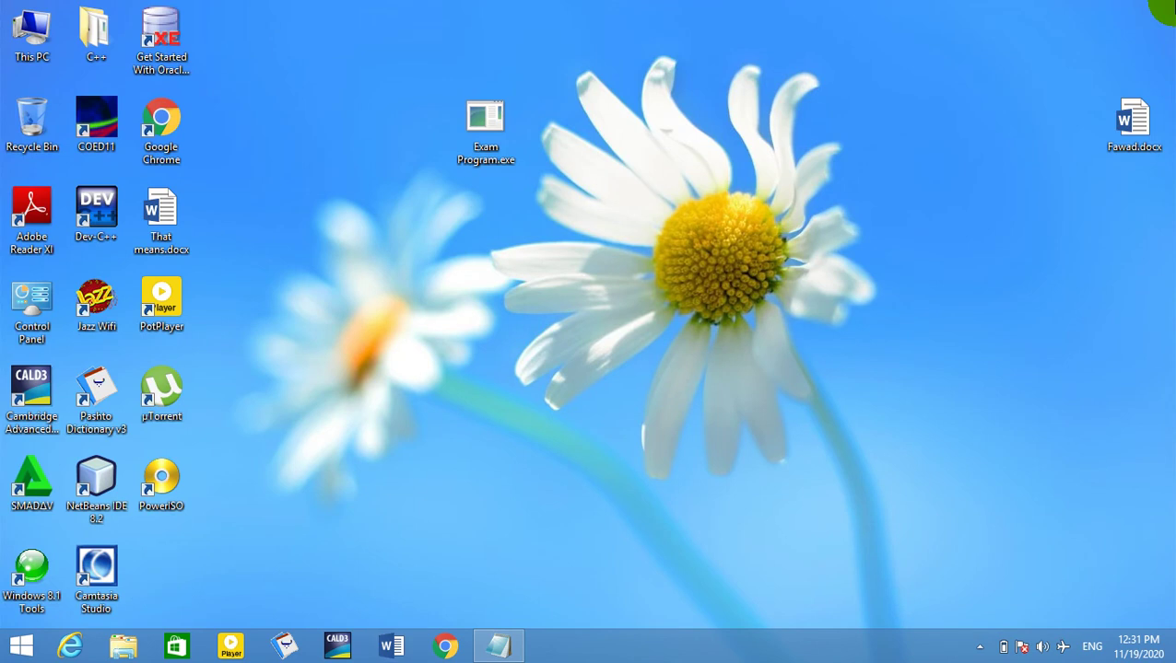
pyautogui.doubleClick(1141, 118)
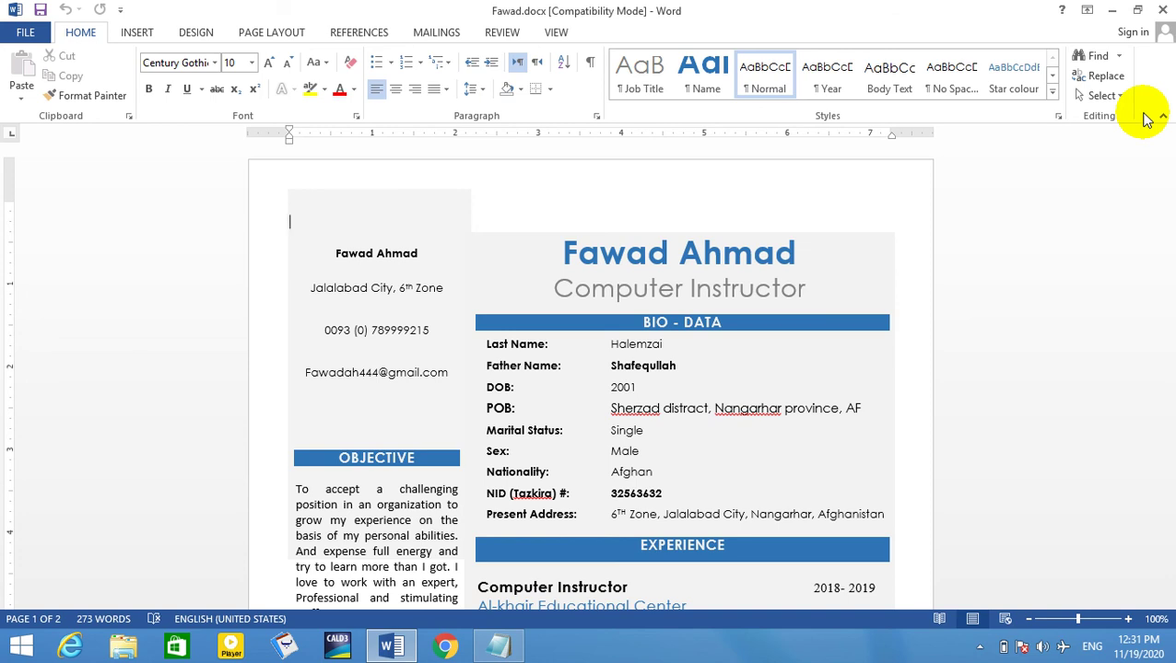
pyautogui.click(1163, 11)
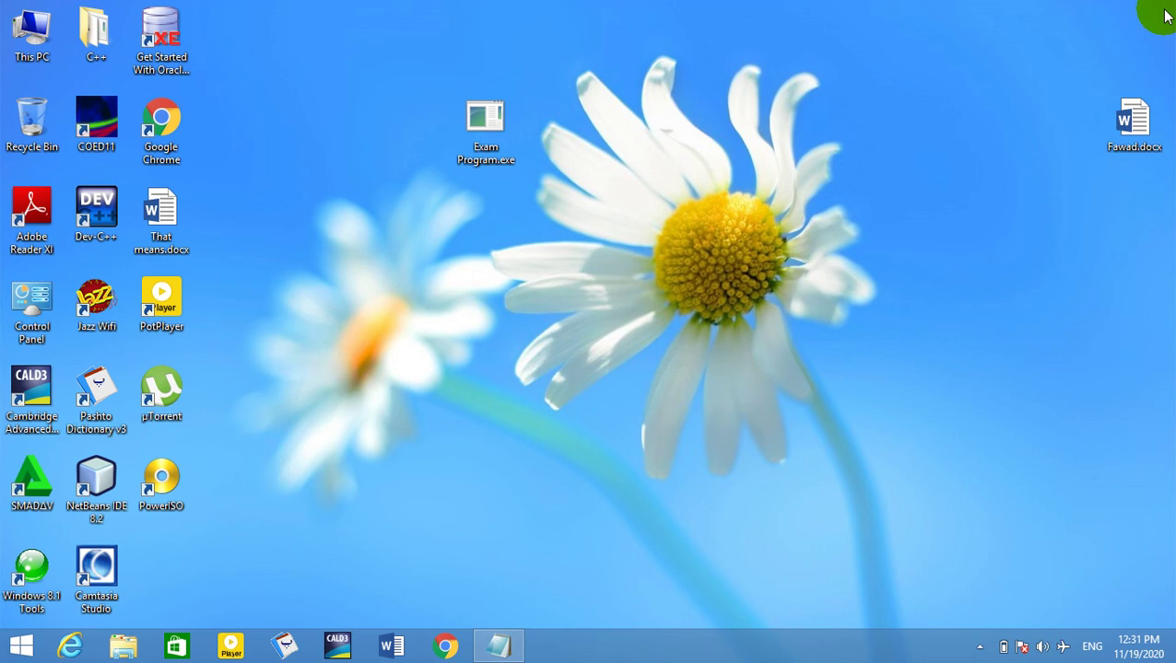
# - Open This PC from the desktop, close it, and check the date on the taskbar clock
pyautogui.doubleClick(31, 29)
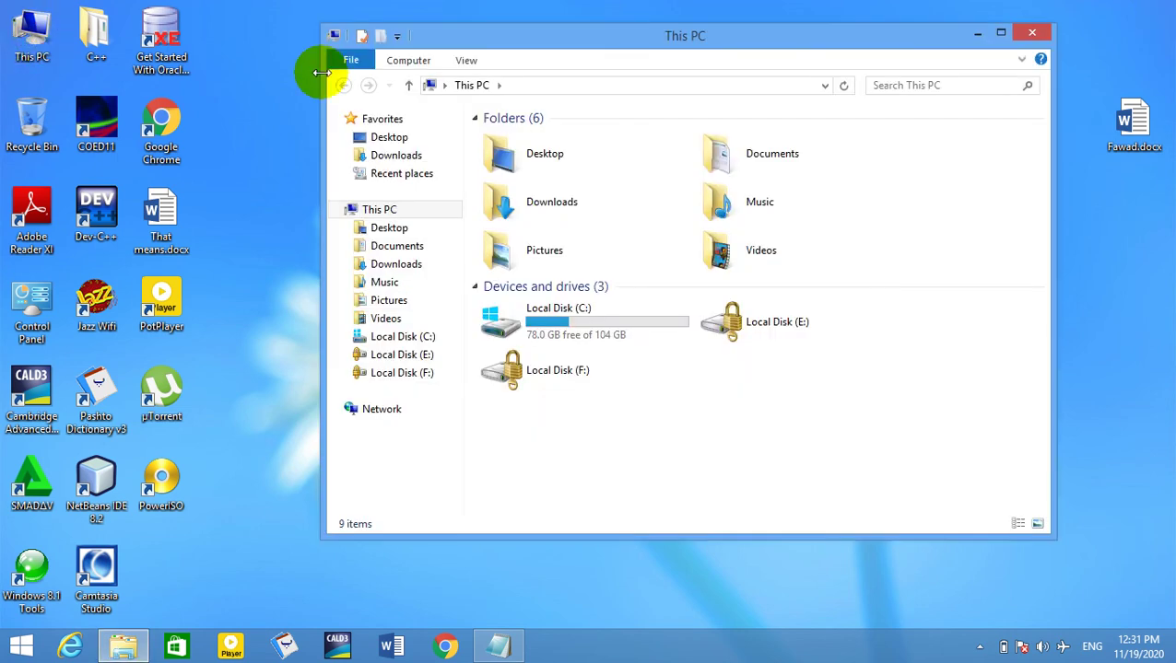
pyautogui.click(1031, 32)
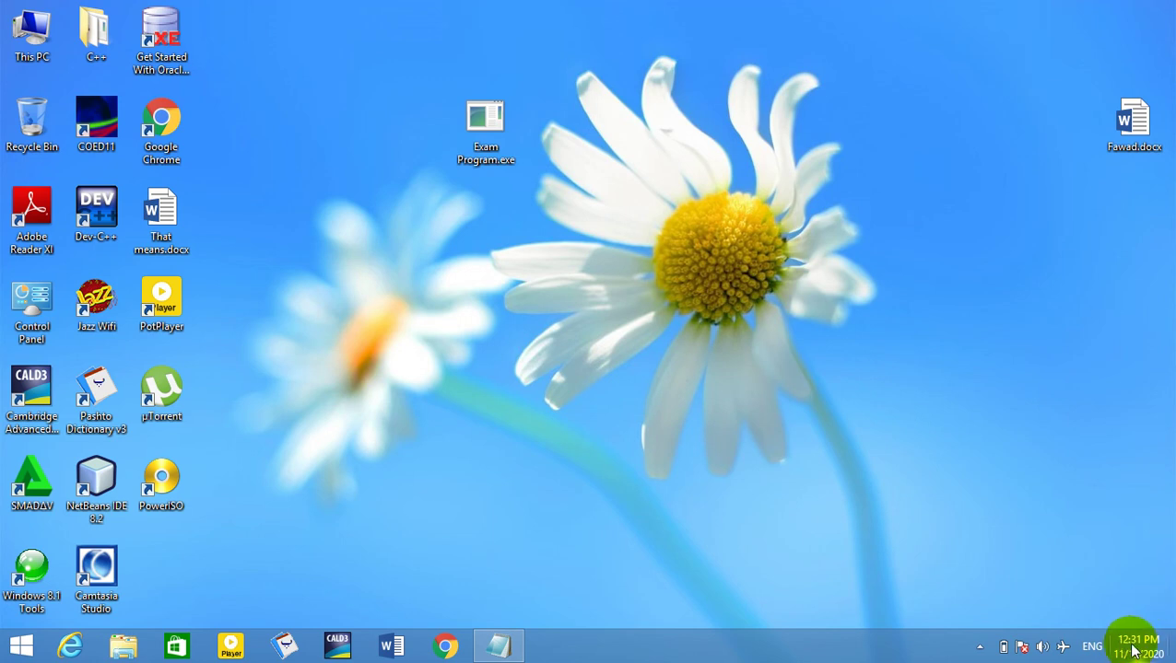
pyautogui.moveTo(1135, 651)
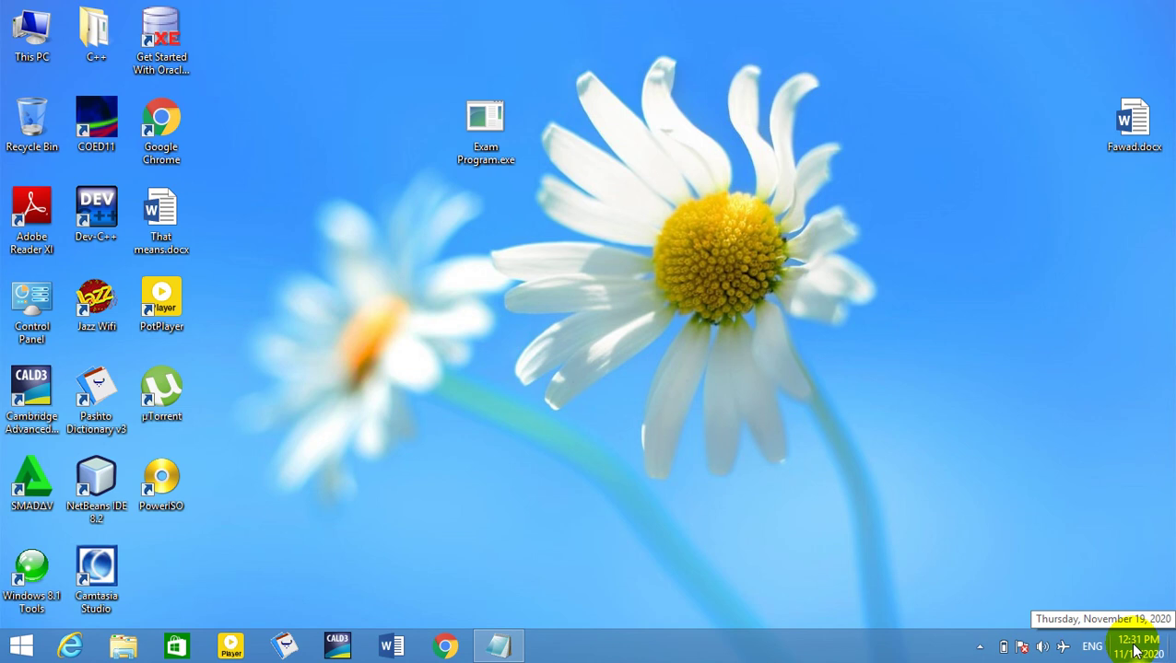
pyautogui.click(1135, 651)
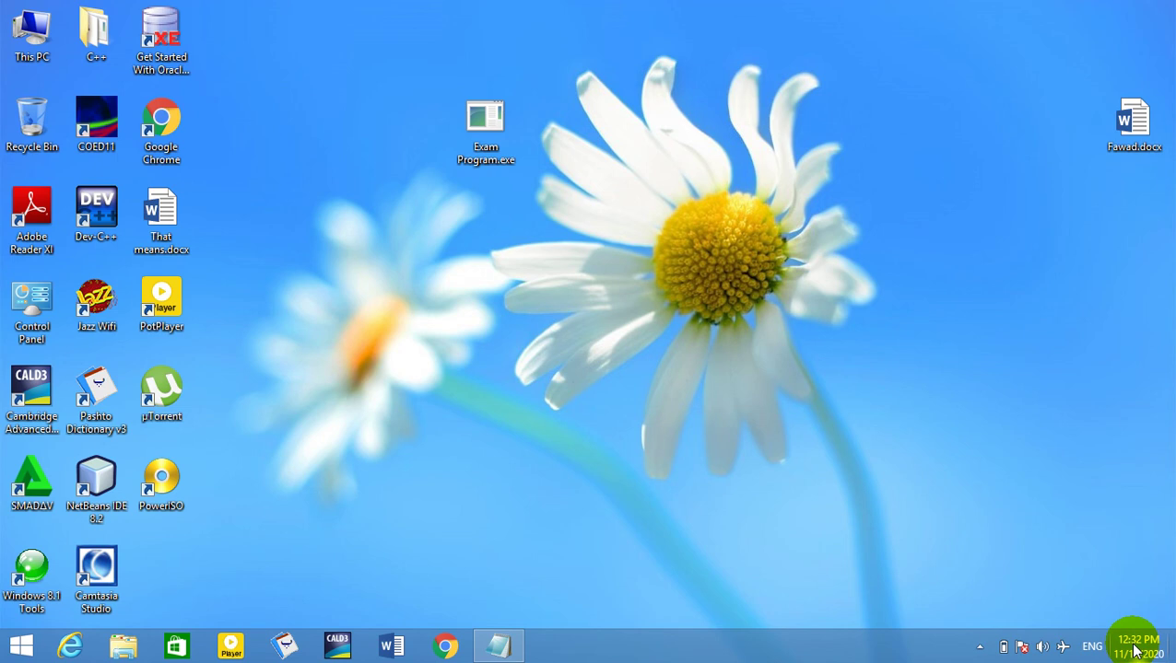
# - Launch Paint with the Run command "mspaint" and enlarge the canvas to about 1354 × 597 px
pyautogui.press('super+r')
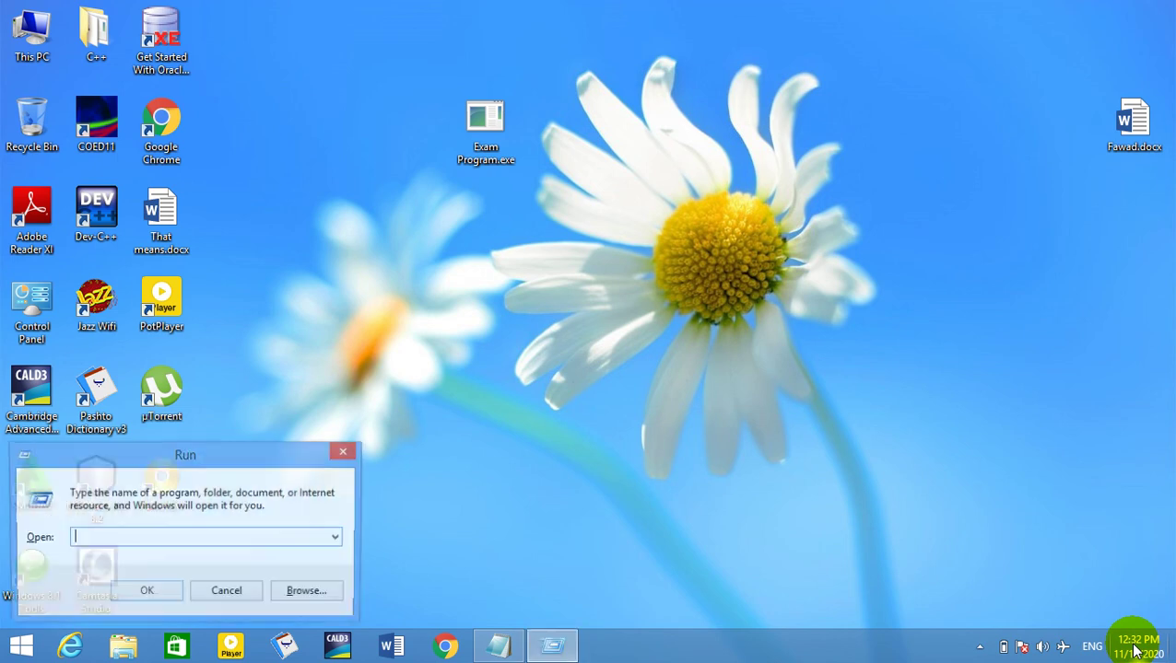
pyautogui.write('mspaint')
pyautogui.press('Return')
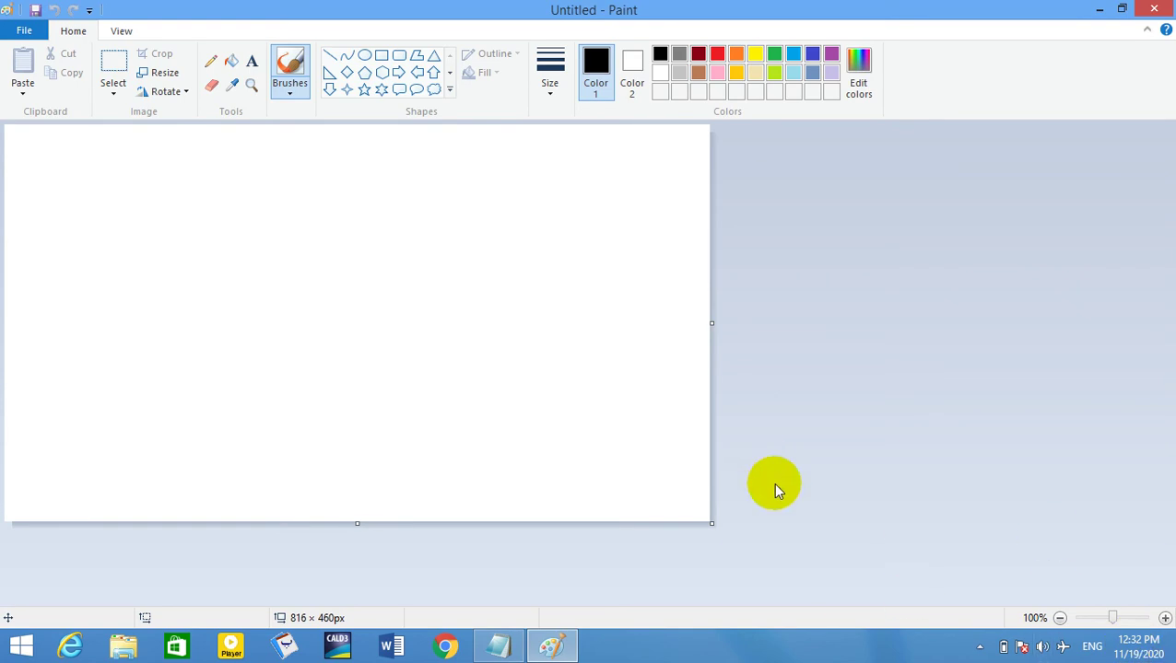
pyautogui.moveTo(712, 523); pyautogui.dragTo(1157, 636)
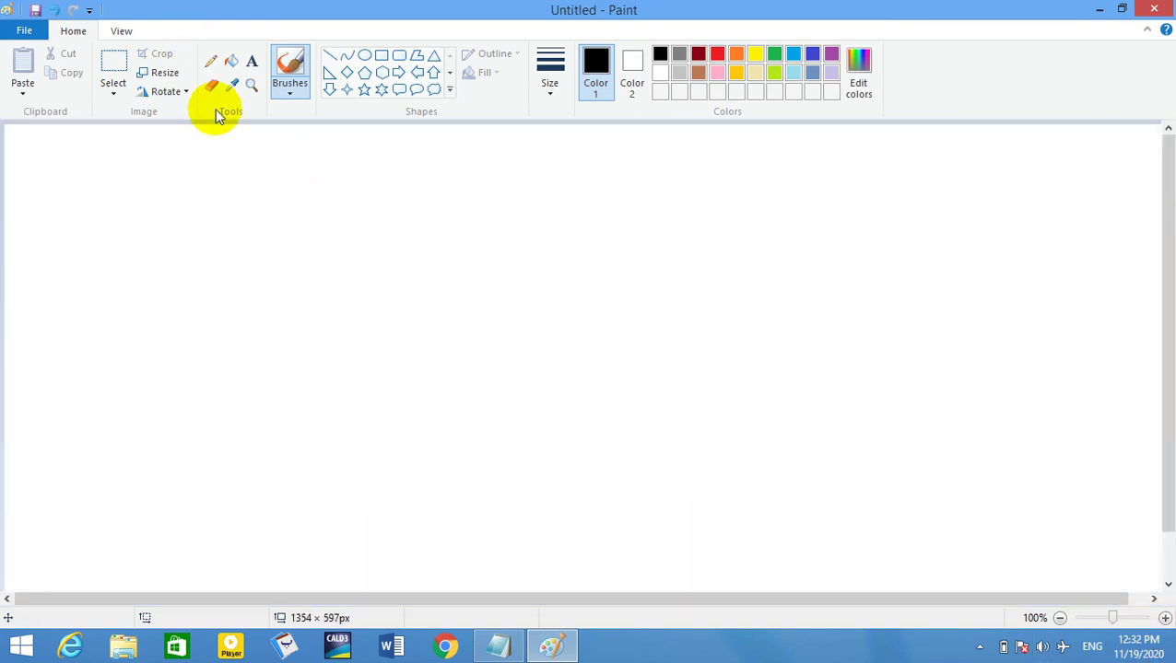
# - Draw a rectangle about 452 × 141 px on the canvas's left side with a small rounded rectangle inside its upper-left corner
pyautogui.click(381, 55)
pyautogui.moveTo(47, 219); pyautogui.dragTo(441, 341)
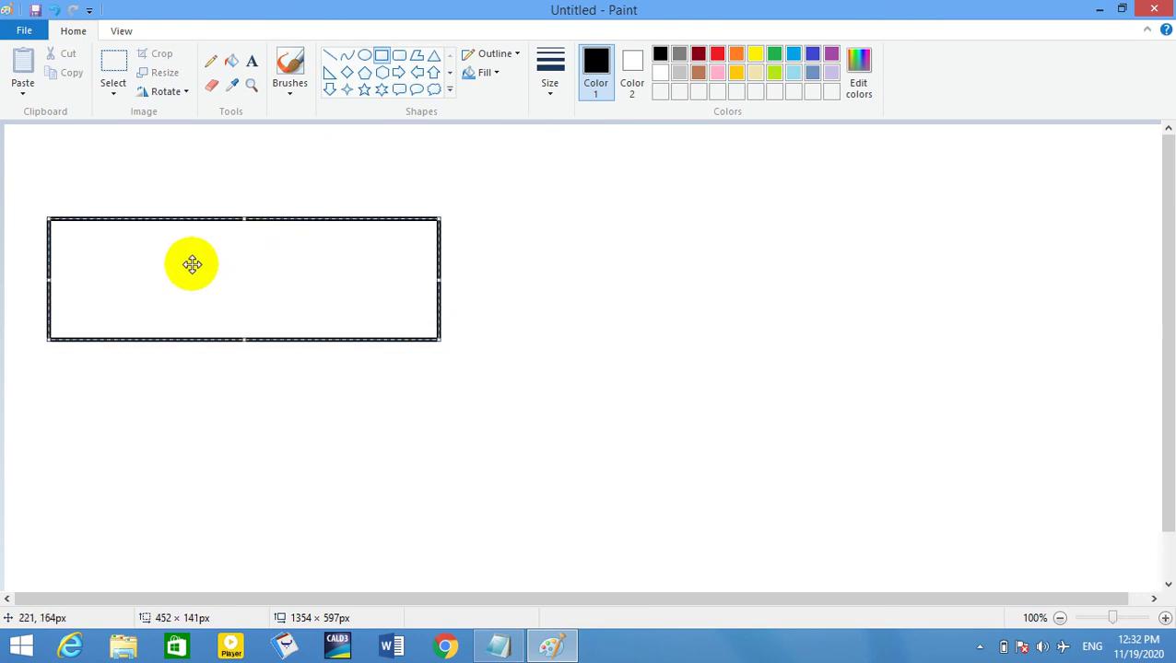
pyautogui.click(399, 54)
pyautogui.moveTo(62, 230); pyautogui.dragTo(114, 255)
pyautogui.click(672, 260)
# - Draw a rectangle at the canvas's upper right and a rounded rectangle about 237 × 194 px at its lower middle
pyautogui.click(381, 55)
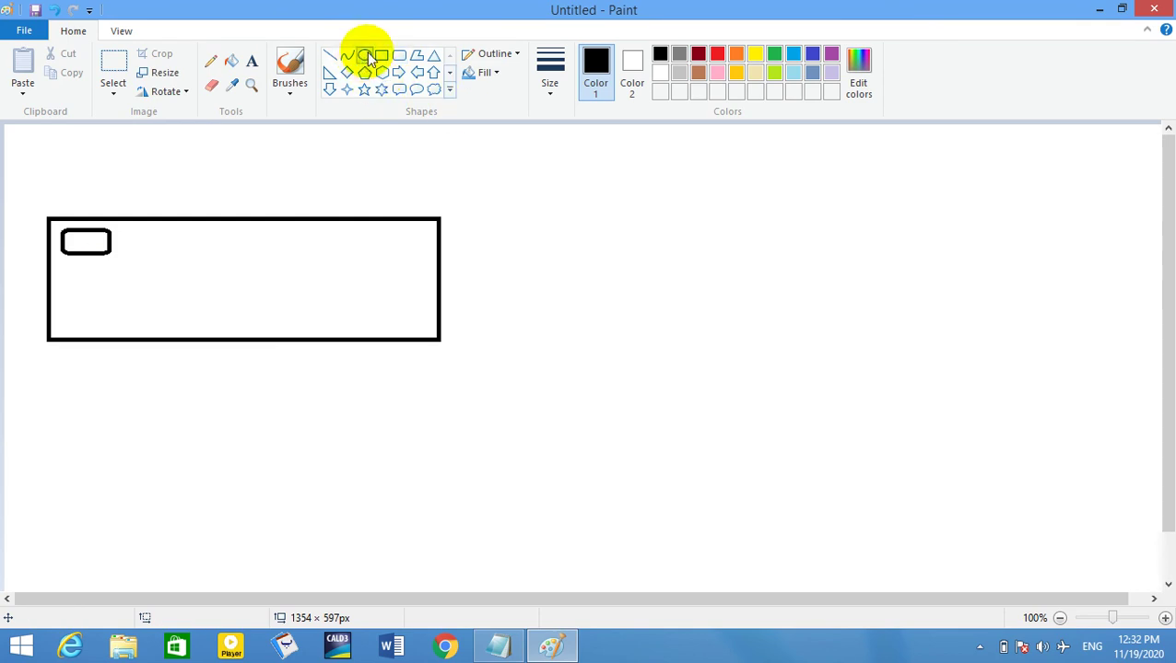
pyautogui.moveTo(873, 173); pyautogui.dragTo(1126, 325)
pyautogui.click(398, 55)
pyautogui.moveTo(523, 419); pyautogui.dragTo(727, 584)
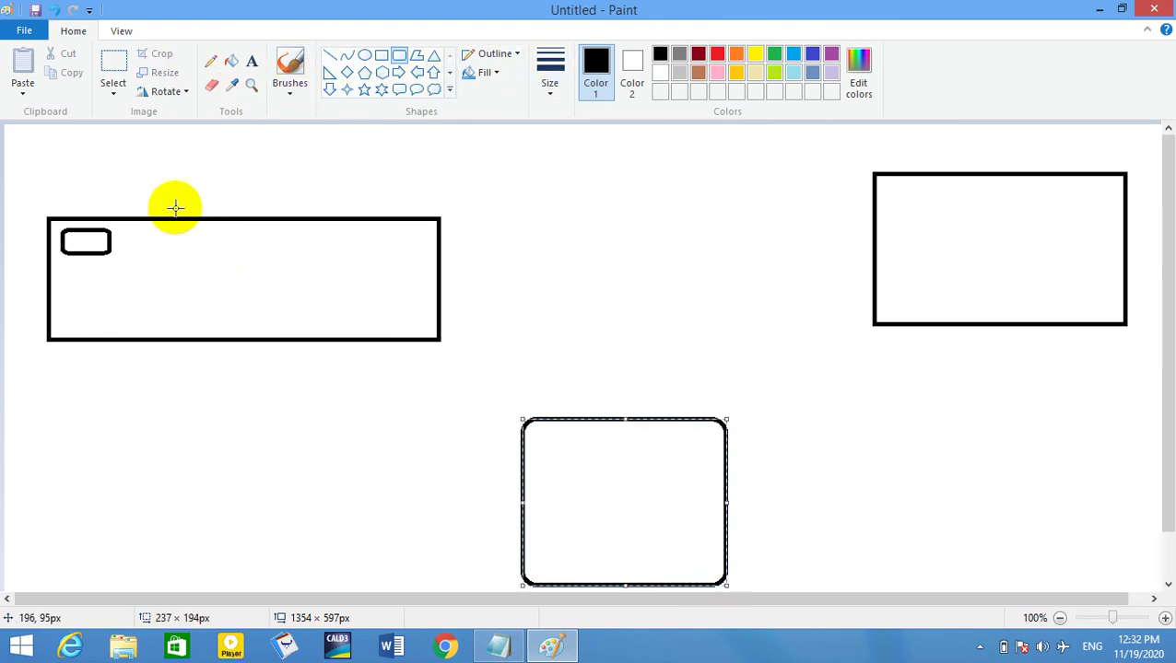
# - Label the left rectangle "Hard Disk", the right rectangle "RAM", and the lower rounded rectangle "CPU"
pyautogui.click(251, 60)
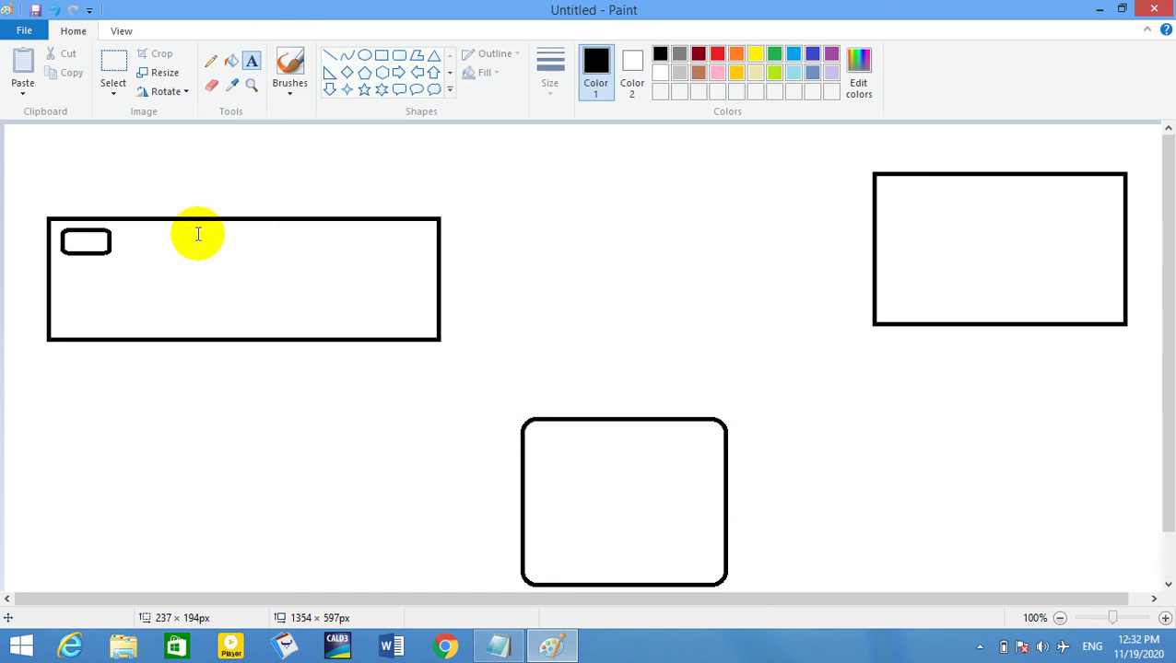
pyautogui.moveTo(195, 231); pyautogui.dragTo(319, 302)
pyautogui.write('Hared')
pyautogui.press('BackSpace')
pyautogui.press('BackSpace')
pyautogui.write('d Disk')
pyautogui.moveTo(961, 210); pyautogui.dragTo(1074, 267)
pyautogui.write('RAM')
pyautogui.moveTo(539, 376); pyautogui.dragTo(733, 427)
pyautogui.write('CPU')
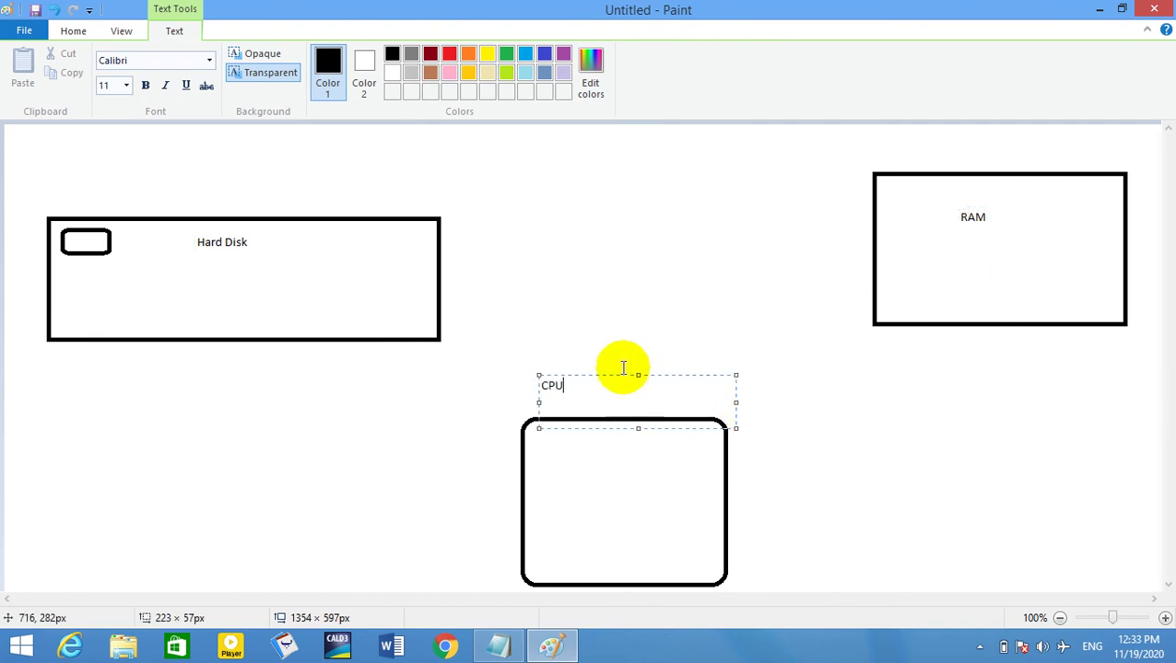
pyautogui.click(433, 273)
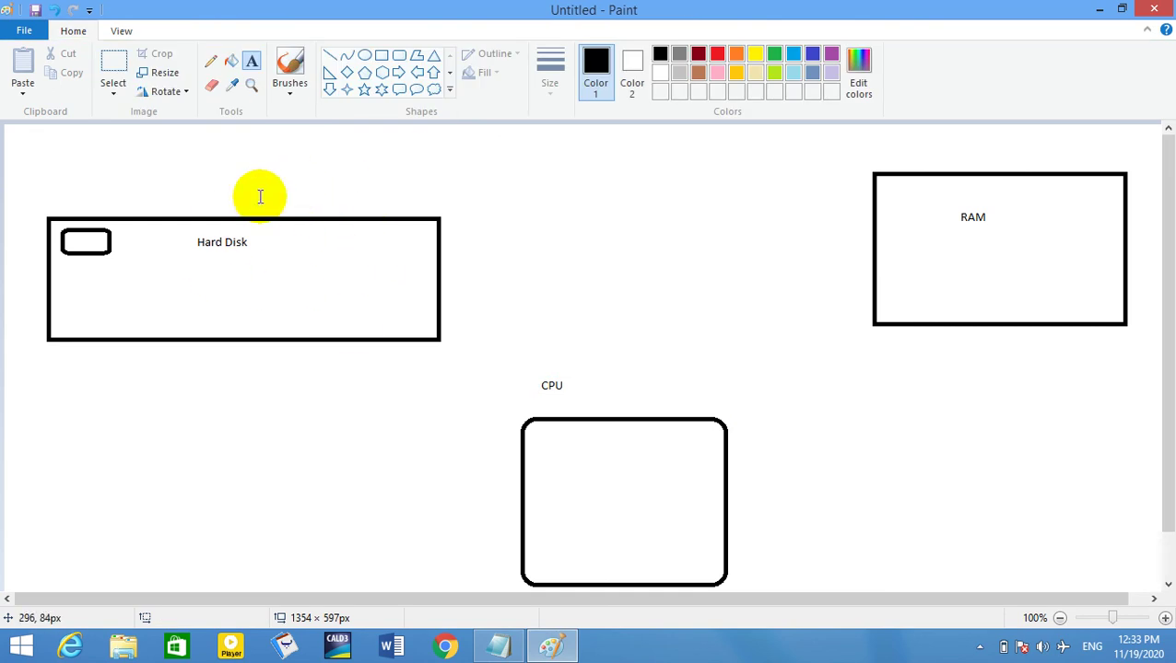
# - Draw a rectangle about 163 × 109 px between the Hard Disk and RAM boxes
pyautogui.click(381, 57)
pyautogui.moveTo(627, 220); pyautogui.dragTo(770, 313)
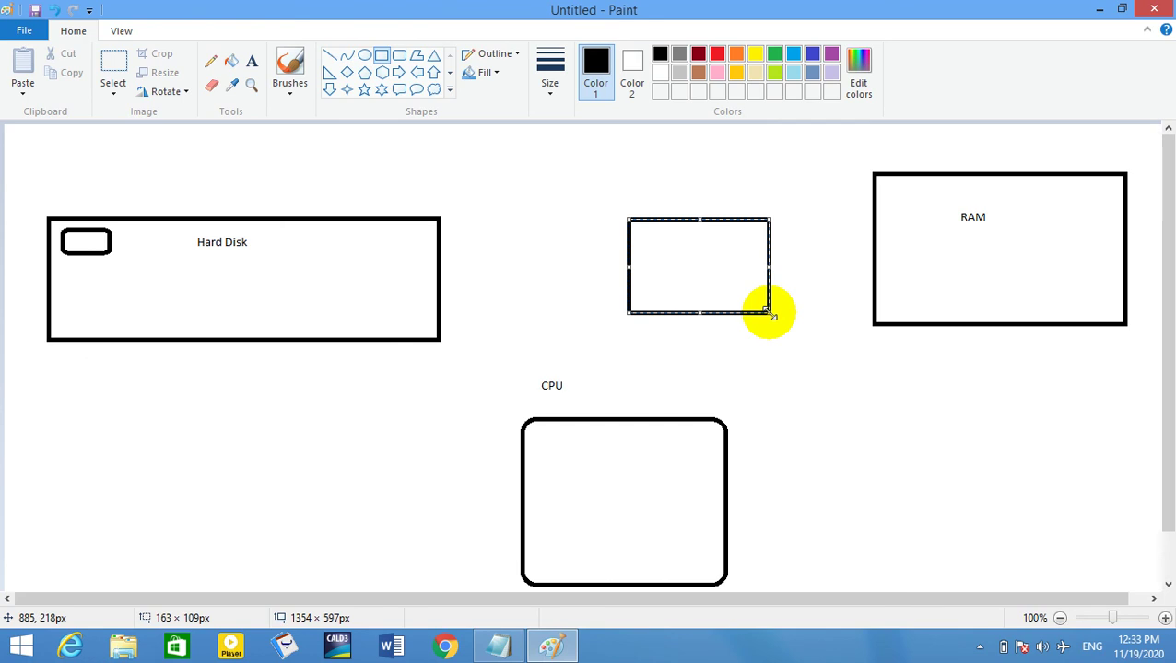
# - Replace the rectangle between Hard Disk and RAM with one about 172 × 120 px below the Hard Disk box, labelled "BIOS"
pyautogui.press('Delete')
pyautogui.moveTo(74, 416)
pyautogui.mouseDown()
pyautogui.moveTo(538, 527)
pyautogui.moveTo(223, 520)
pyautogui.mouseUp()
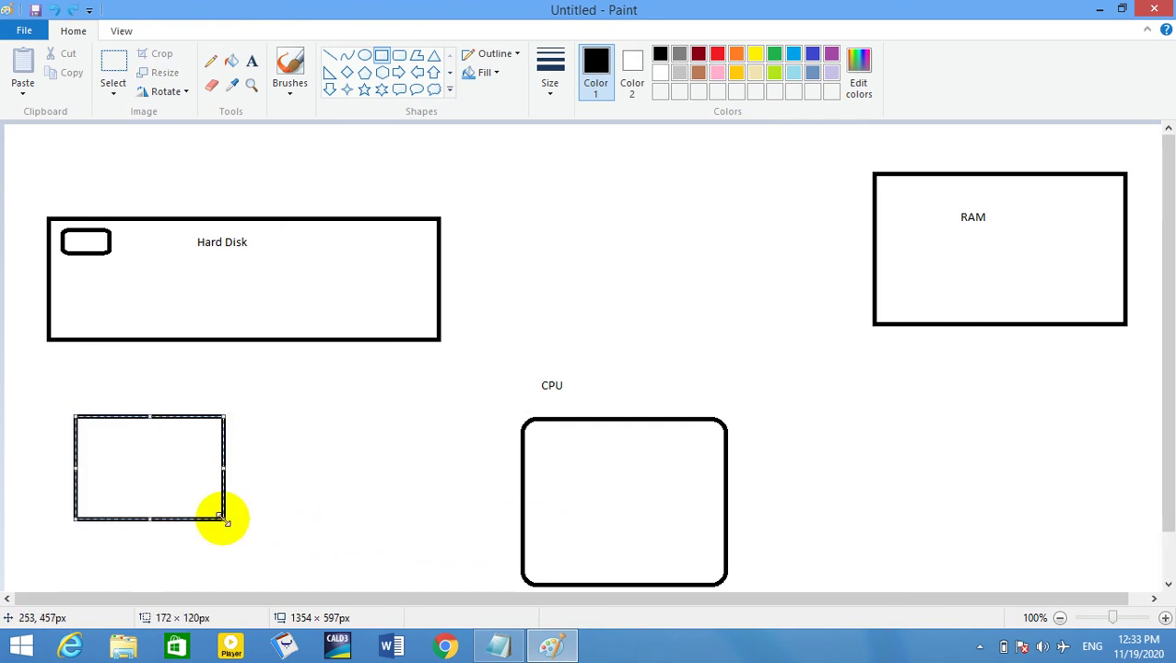
pyautogui.click(251, 60)
pyautogui.moveTo(237, 397); pyautogui.dragTo(378, 499)
pyautogui.write('BIOS')
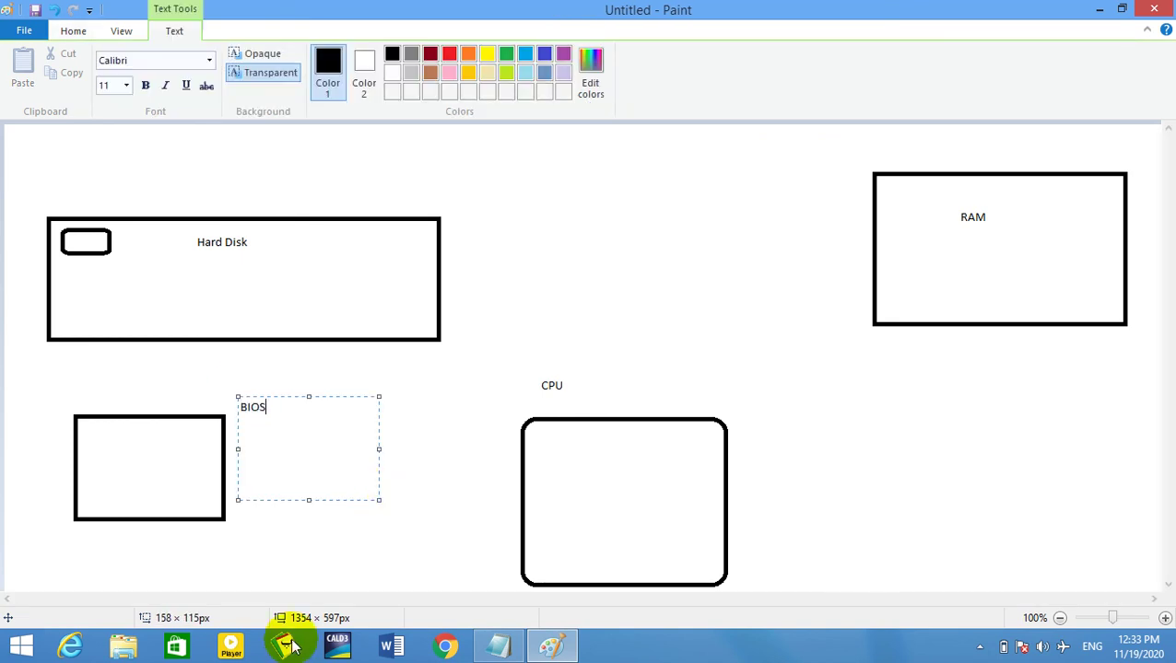
pyautogui.click(571, 345)
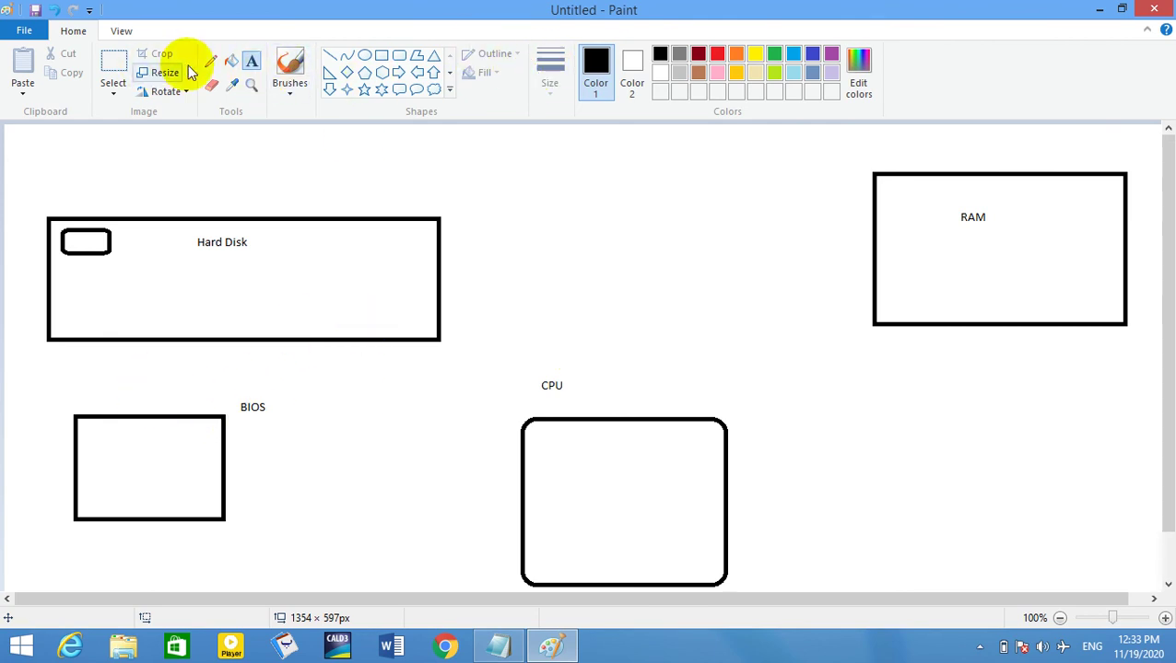
# - Choose the brush for freehand drawing at the second-thinnest line size
pyautogui.click(289, 64)
pyautogui.click(549, 79)
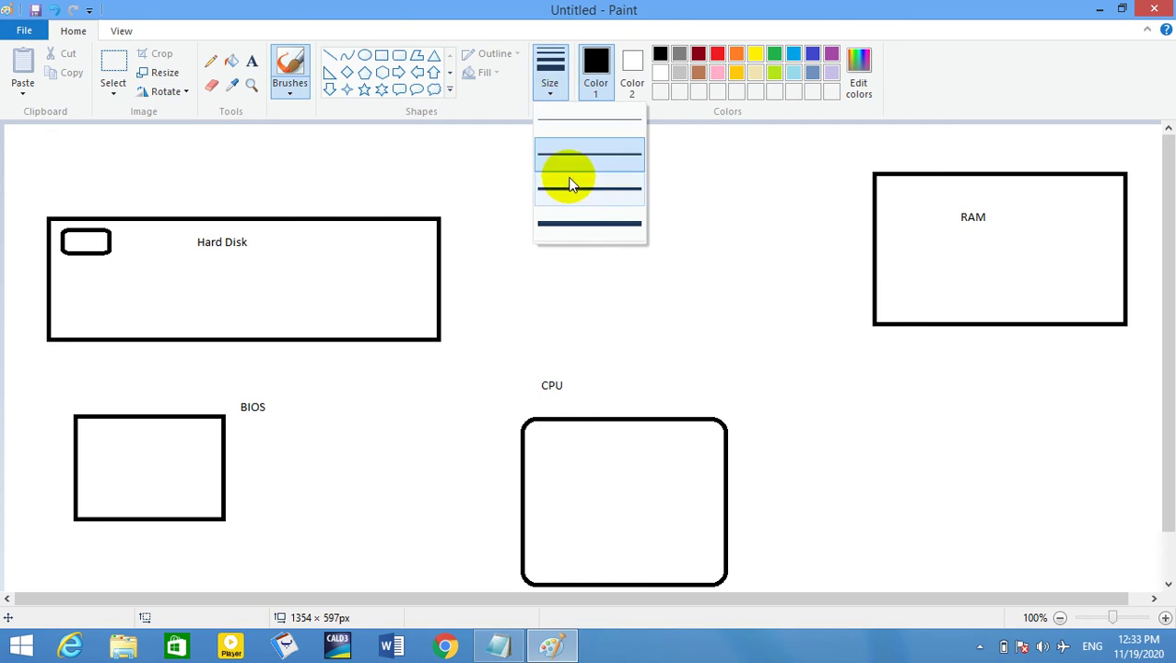
pyautogui.click(563, 164)
# - Brush freehand lines linking the BIOS, Hard Disk and CPU boxes to the RAM box, and undo all of these strokes
pyautogui.moveTo(193, 450); pyautogui.dragTo(395, 398)
pyautogui.moveTo(496, 365)
pyautogui.mouseDown()
pyautogui.moveTo(910, 242)
pyautogui.moveTo(808, 359)
pyautogui.moveTo(790, 364)
pyautogui.moveTo(514, 271)
pyautogui.moveTo(430, 280)
pyautogui.mouseUp()
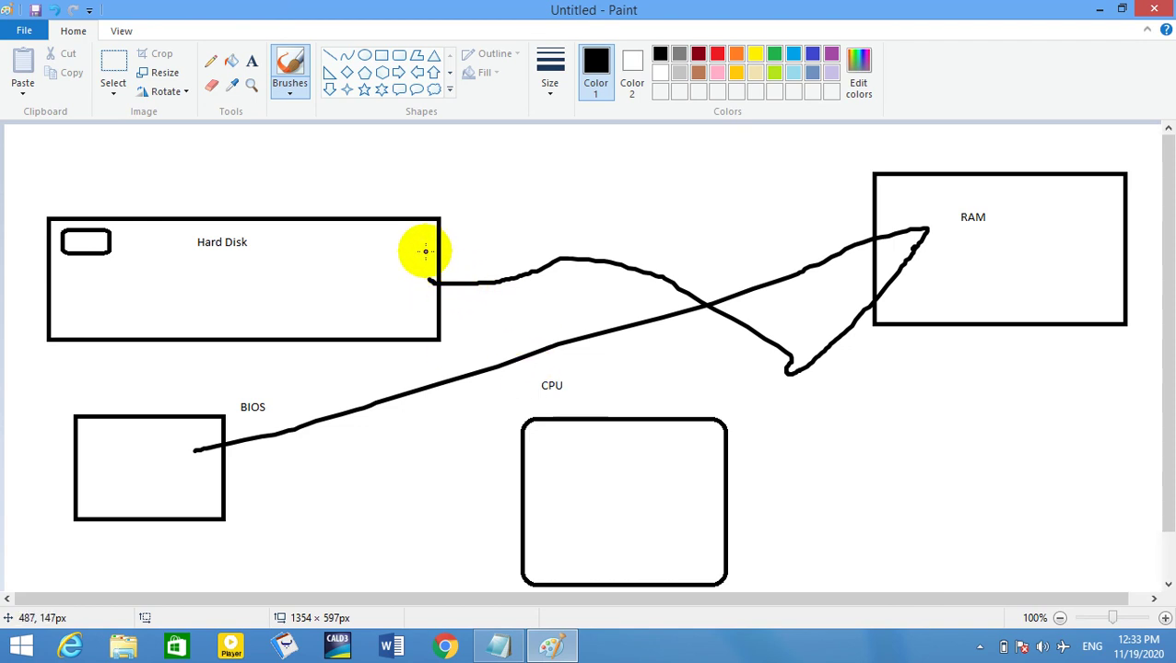
pyautogui.moveTo(407, 245)
pyautogui.mouseDown()
pyautogui.moveTo(774, 208)
pyautogui.moveTo(924, 242)
pyautogui.moveTo(942, 258)
pyautogui.mouseUp()
pyautogui.moveTo(669, 466)
pyautogui.mouseDown()
pyautogui.moveTo(778, 417)
pyautogui.moveTo(898, 275)
pyautogui.moveTo(920, 270)
pyautogui.mouseUp()
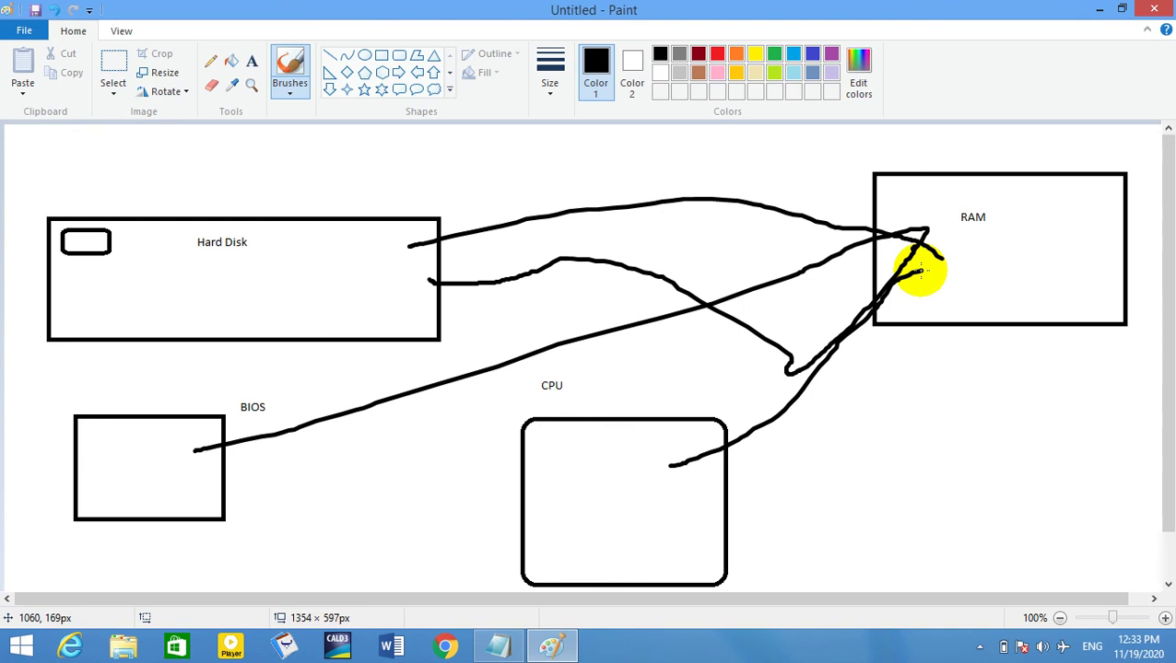
pyautogui.hotkey('ctrl', 'z')
pyautogui.hotkey('ctrl', 'z')
pyautogui.hotkey('ctrl', 'z')
pyautogui.hotkey('ctrl', 'z')
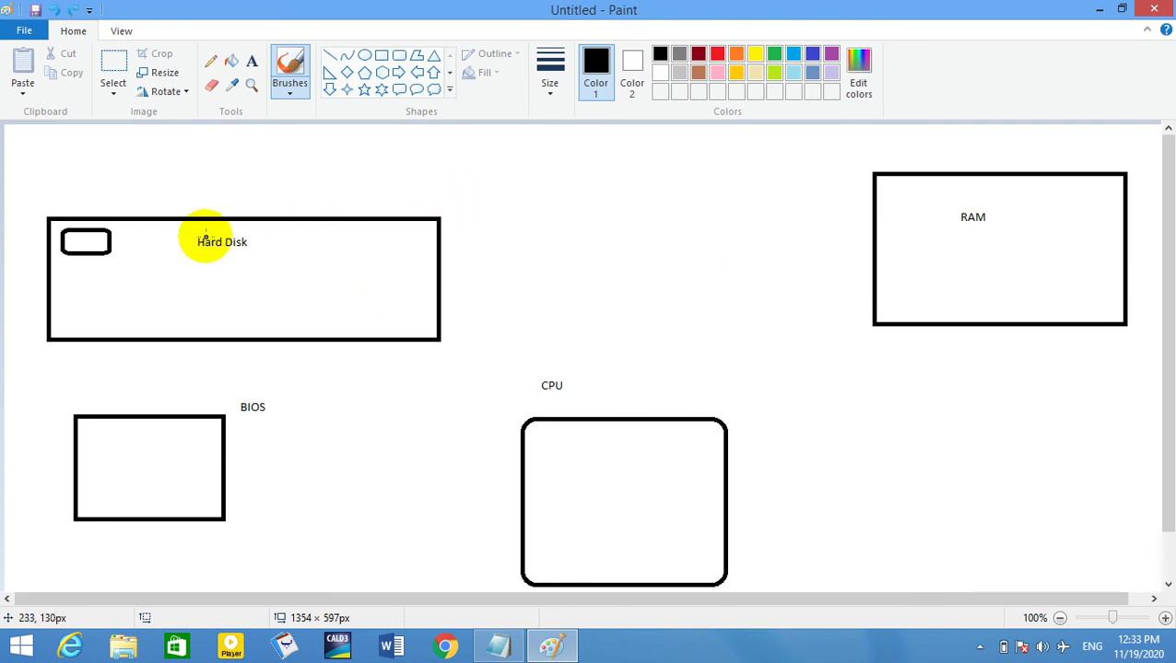
# - Brush a line from the small rounded rectangle to RAM, a second from Hard Disk to RAM, and one linking CPU and RAM
pyautogui.moveTo(96, 240); pyautogui.dragTo(890, 212)
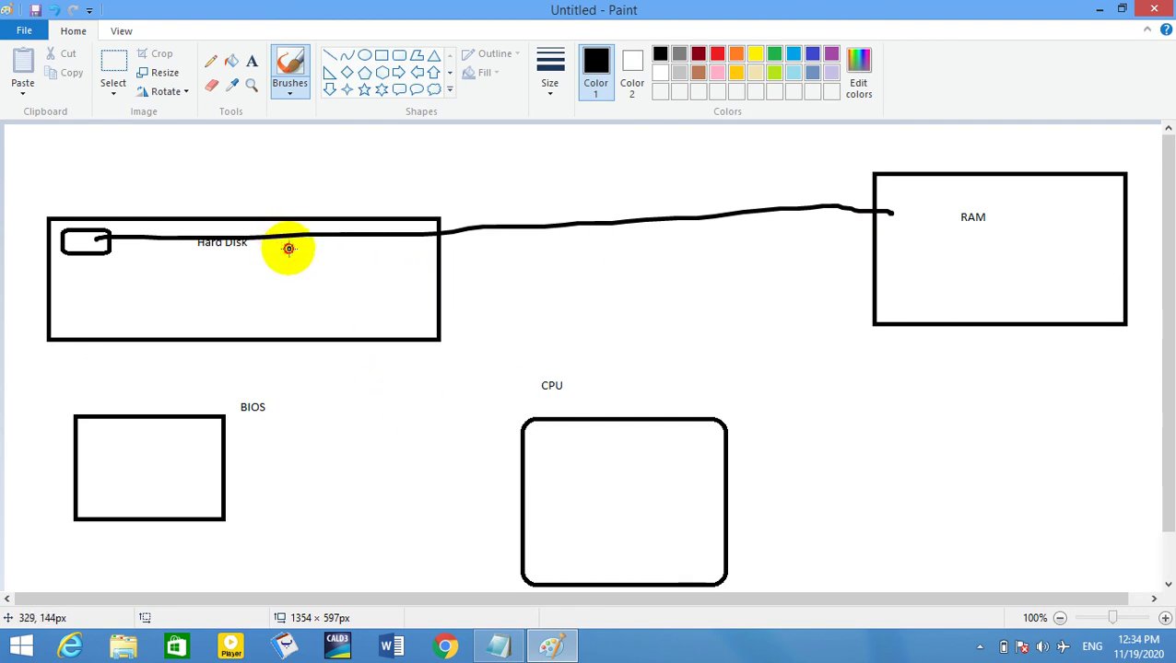
pyautogui.moveTo(288, 246); pyautogui.dragTo(1055, 217)
pyautogui.moveTo(635, 509); pyautogui.dragTo(954, 247)
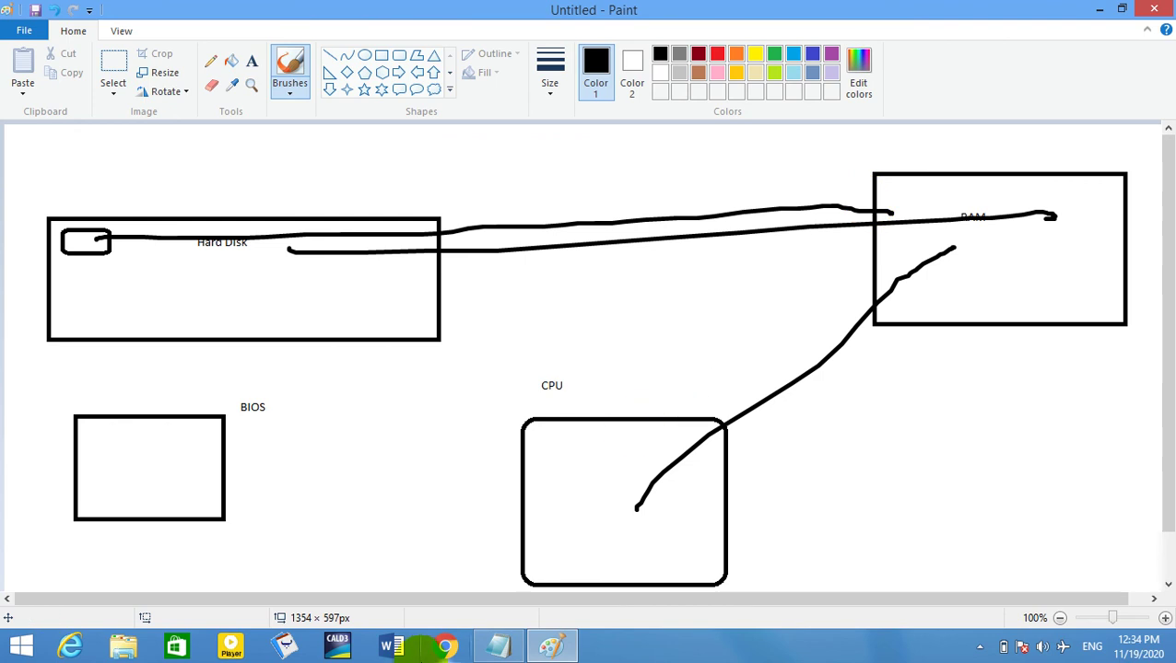
# - Start Word and bring up the Run dialog over it, closing the extra This PC window
pyautogui.click(382, 648)
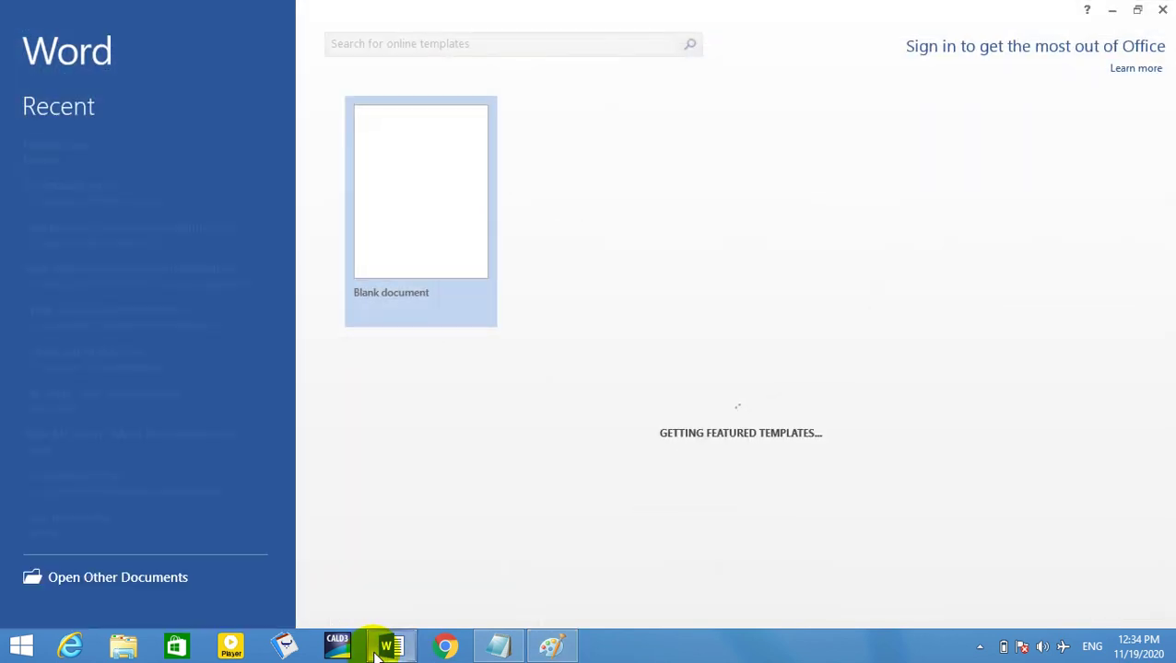
pyautogui.press('super+r')
pyautogui.press('super+e')
pyautogui.click(1030, 35)
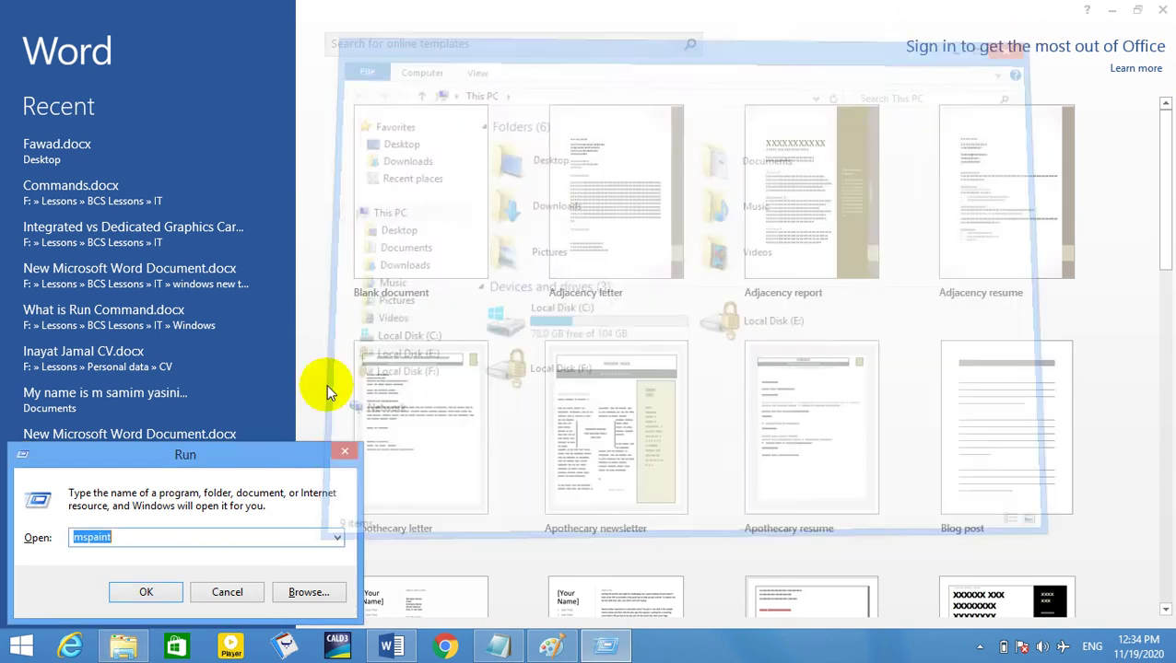
pyautogui.write('excel')
pyautogui.press('BackSpace')
pyautogui.press('BackSpace')
pyautogui.press('BackSpace')
pyautogui.press('BackSpace')
pyautogui.press('BackSpace')
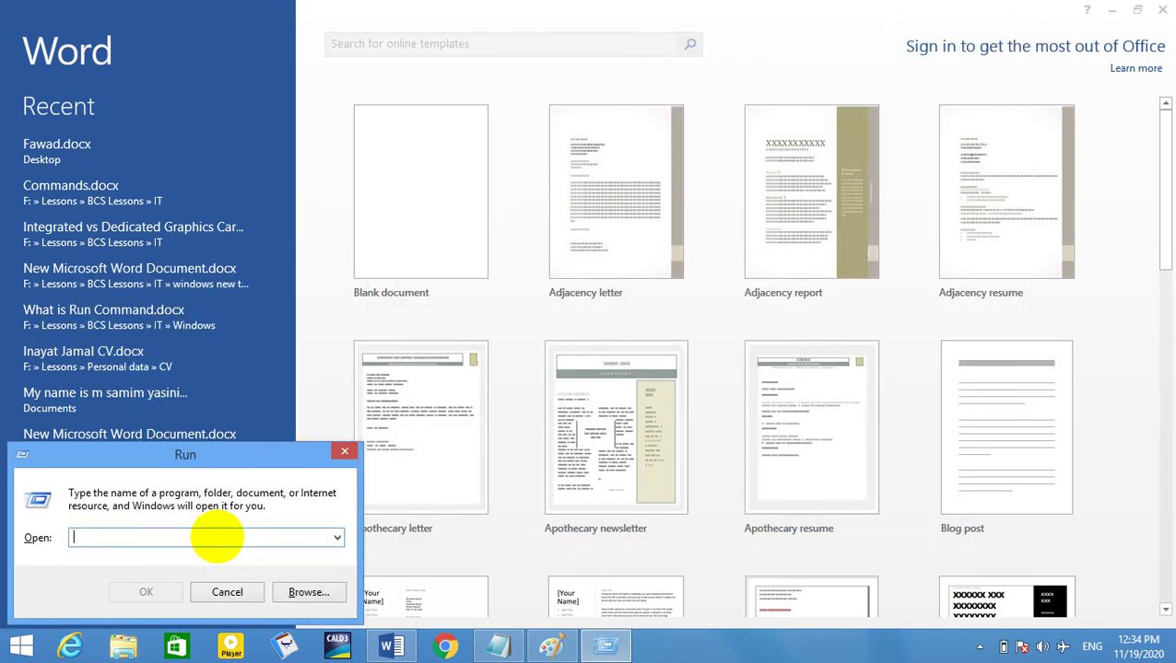
pyautogui.press('Down')
pyautogui.press('Down')
pyautogui.press('Escape')
pyautogui.press('BackSpace')
pyautogui.press('BackSpace')
pyautogui.press('BackSpace')
pyautogui.press('BackSpace')
pyautogui.press('BackSpace')
pyautogui.press('BackSpace')
pyautogui.press('BackSpace')
pyautogui.press('BackSpace')
pyautogui.press('BackSpace')
pyautogui.press('BackSpace')
pyautogui.press('BackSpace')
pyautogui.press('BackSpace')
pyautogui.press('BackSpace')
pyautogui.press('BackSpace')
pyautogui.press('BackSpace')
pyautogui.press('BackSpace')
pyautogui.press('BackSpace')
pyautogui.press('BackSpace')
pyautogui.press('BackSpace')
pyautogui.press('BackSpace')
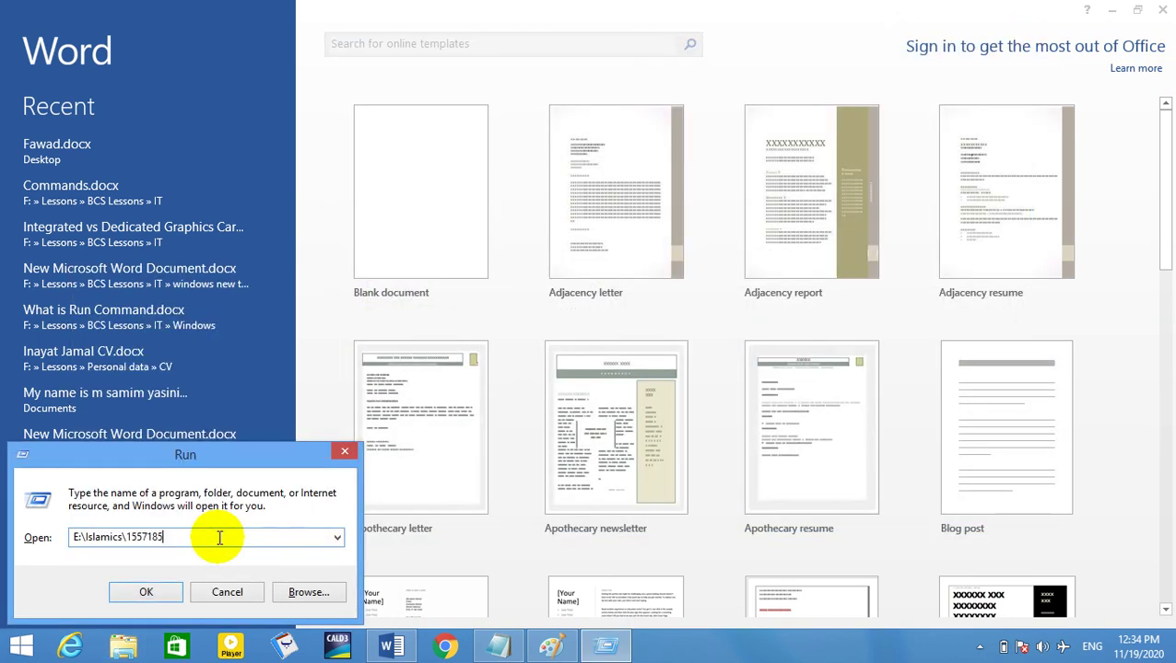
# - Launch Excel from the Run dialog with the excel command
pyautogui.write('ex')
pyautogui.press('Down')
pyautogui.press('Return')
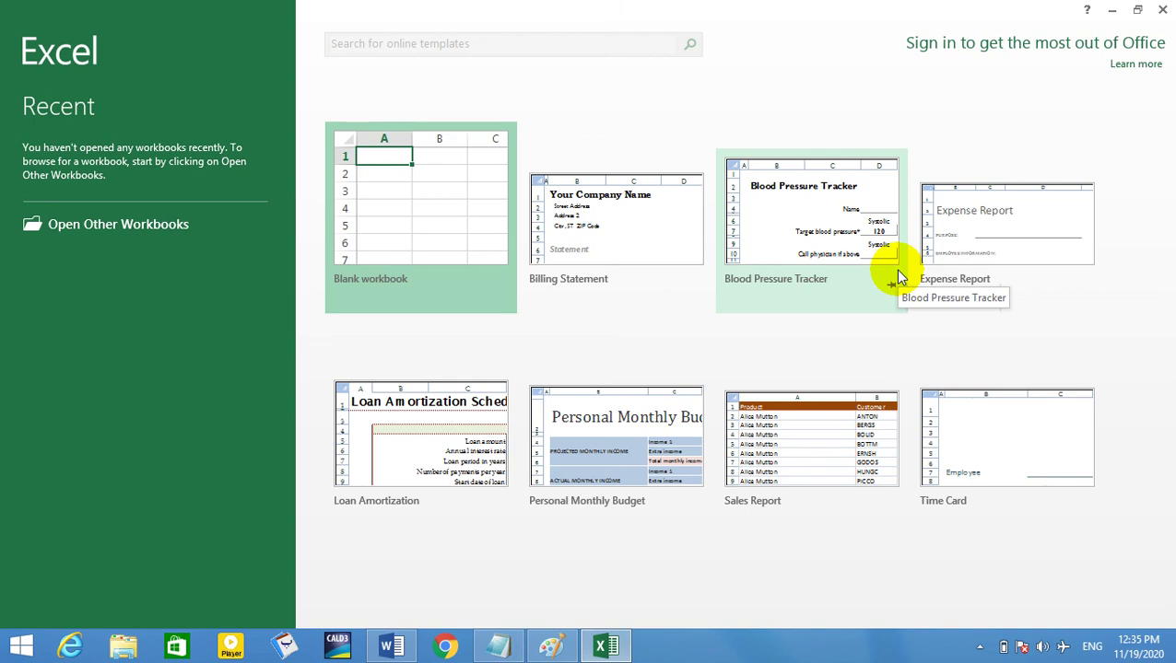
# - Close Excel, Word and Paint, discarding the unsaved drawing
pyautogui.click(1163, 10)
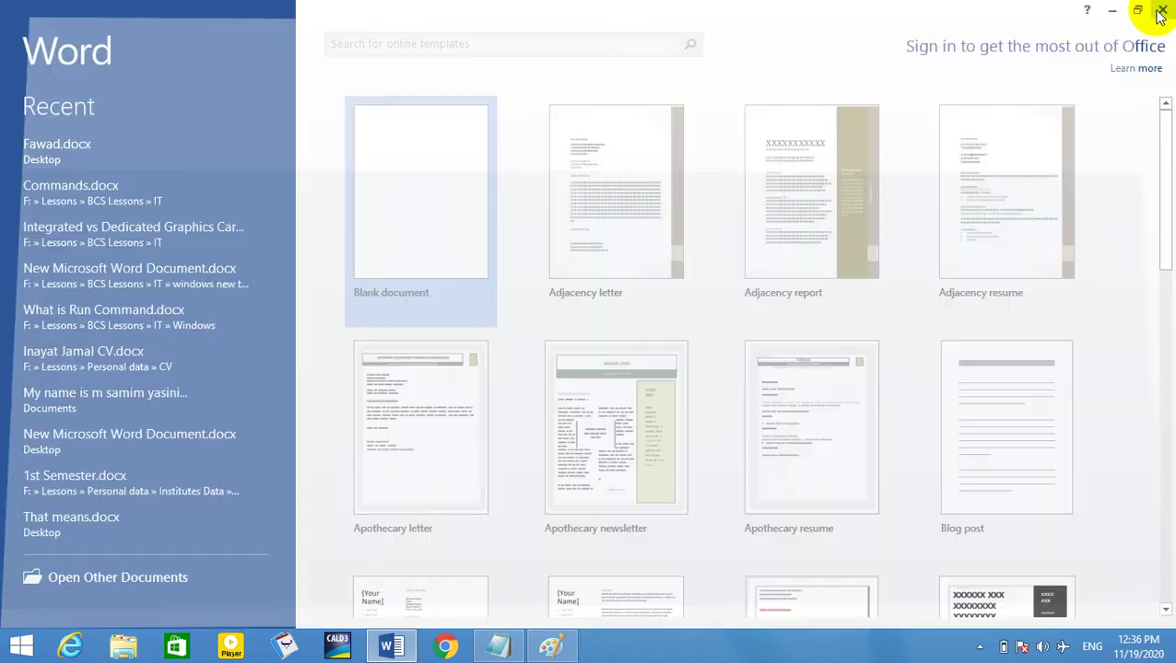
pyautogui.click(1161, 13)
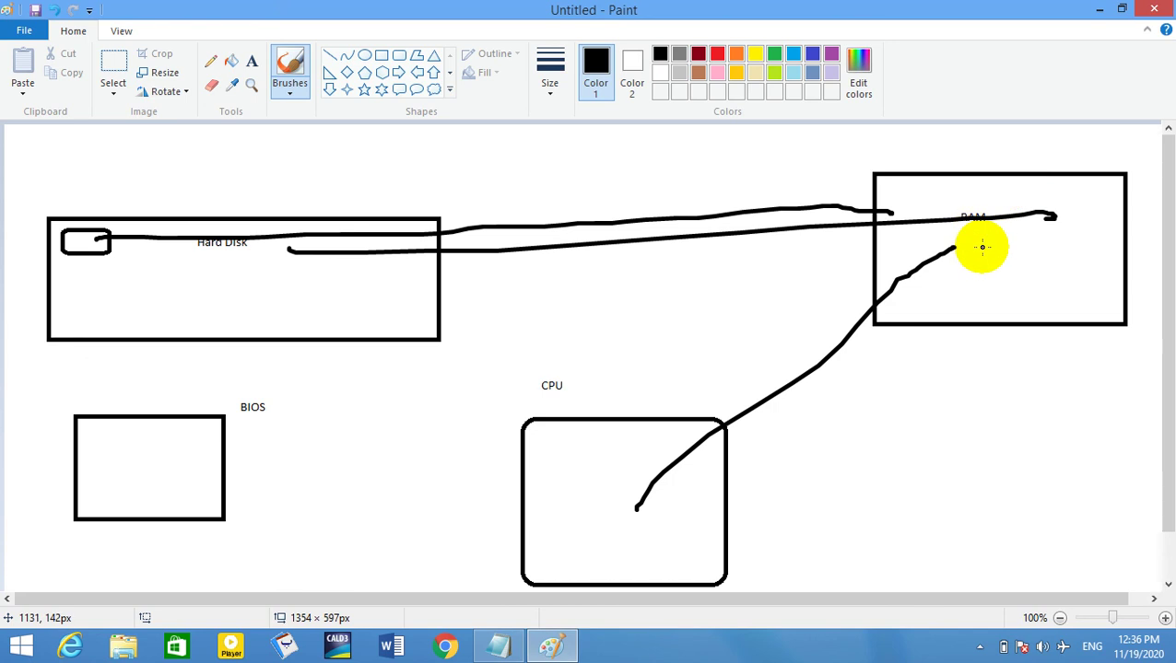
pyautogui.click(1155, 10)
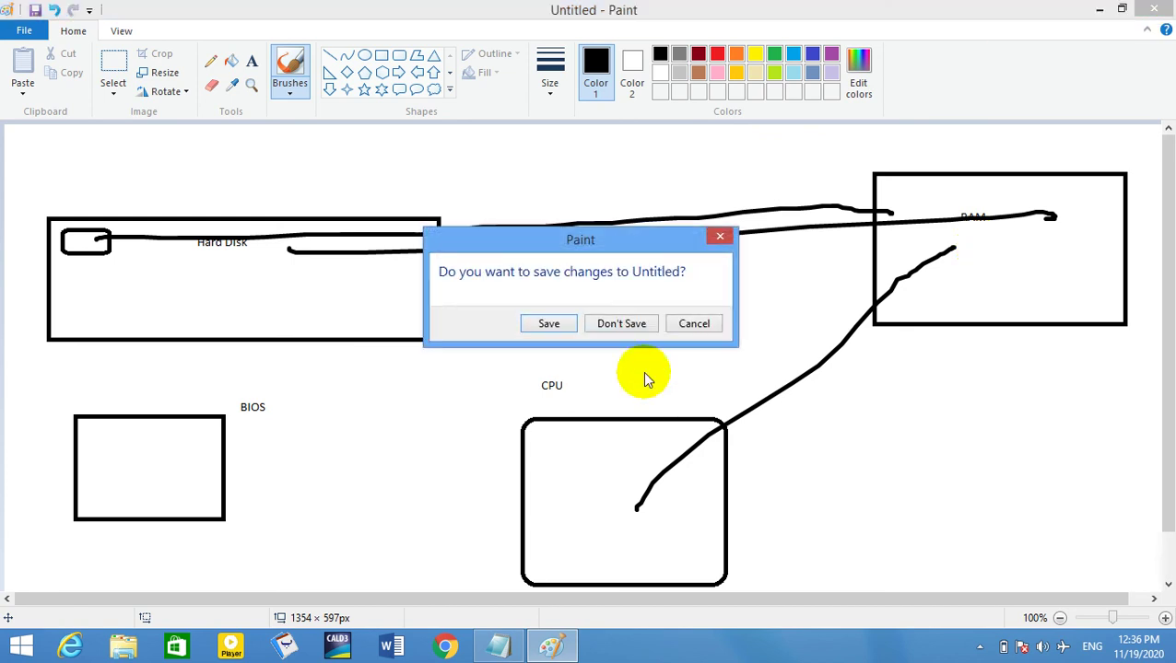
pyautogui.click(633, 326)
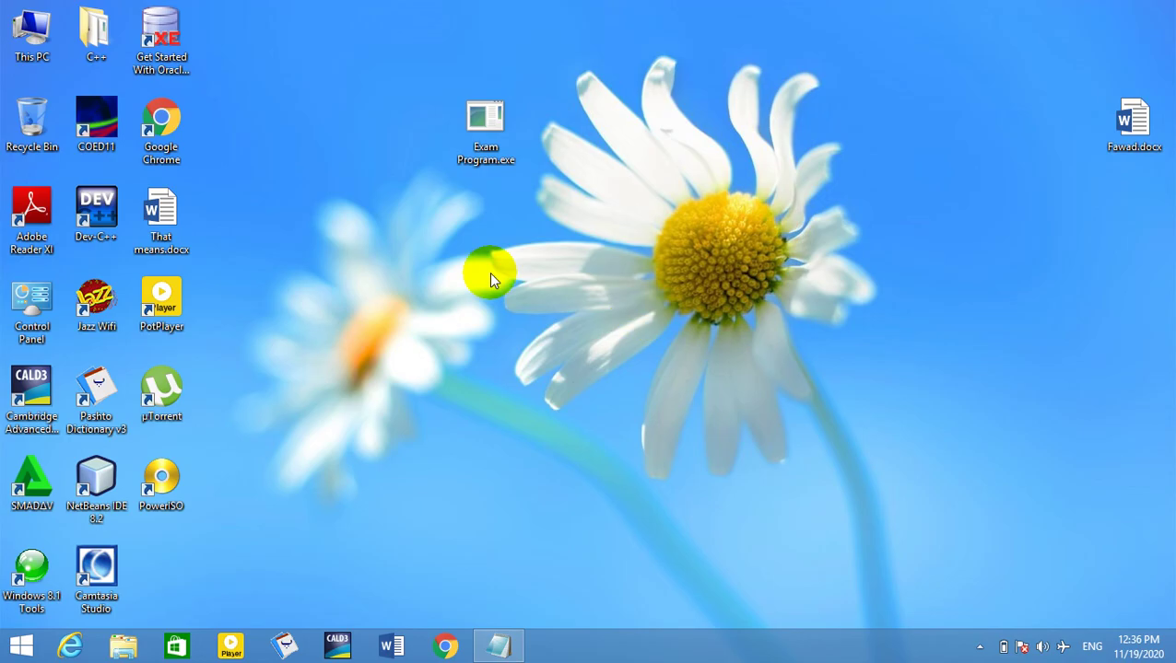
# - Launch Calculator with the Run command calc and compute 2+2
pyautogui.press('super+r')
pyautogui.write('ca')
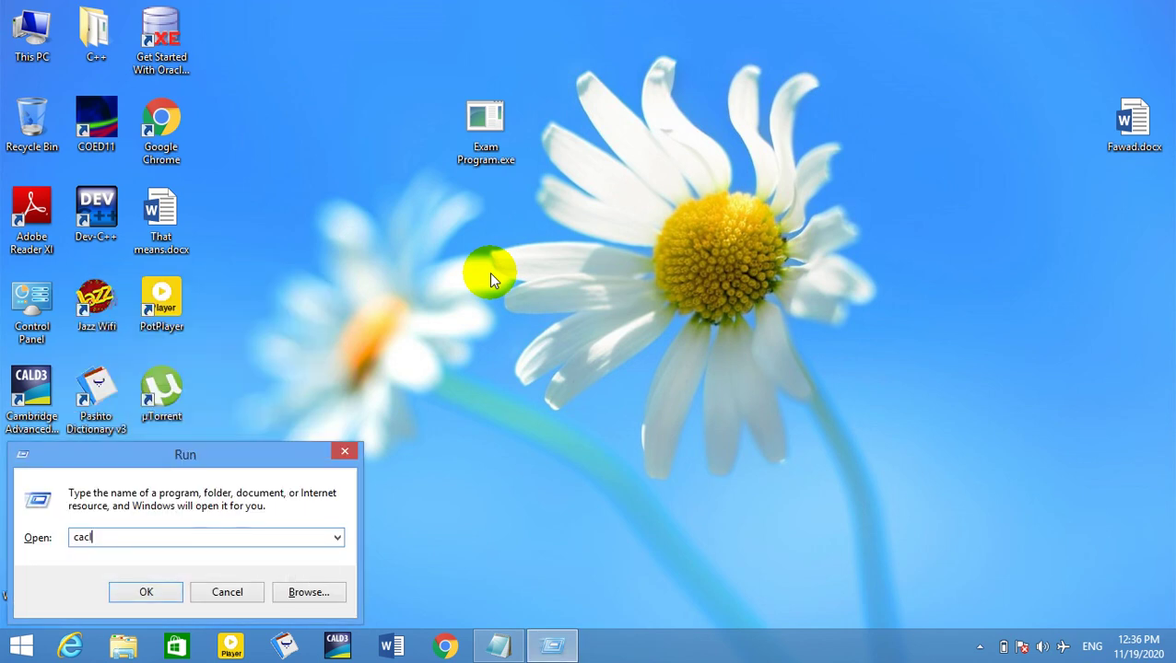
pyautogui.write('lc')
pyautogui.press('Return')
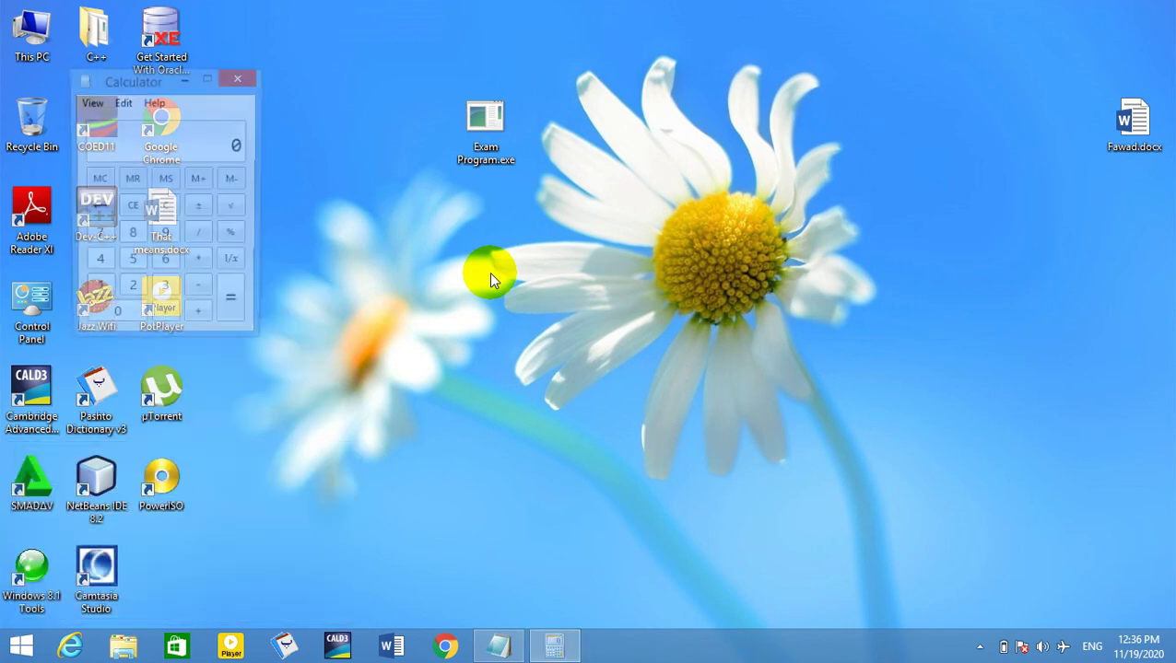
pyautogui.write('2+2=')
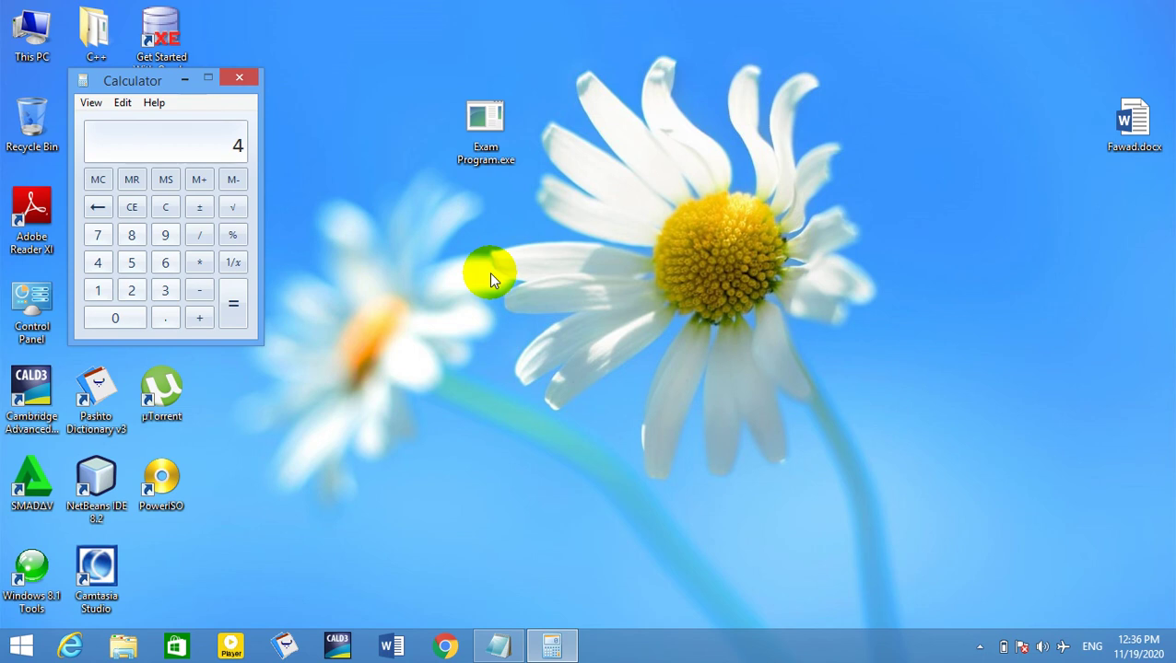
# - Switch to the Notepad notes and add "ALU" on the line below the Msinfo32 entry
pyautogui.click(496, 645)
pyautogui.write('P')
pyautogui.press('BackSpace')
pyautogui.write('ALU')
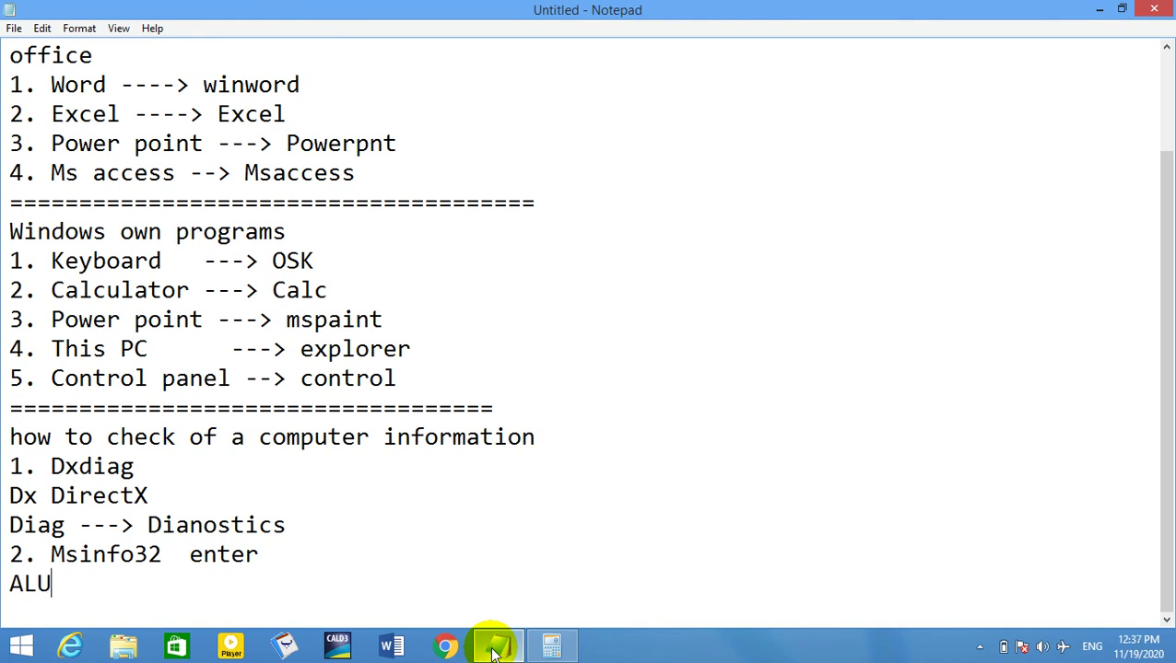